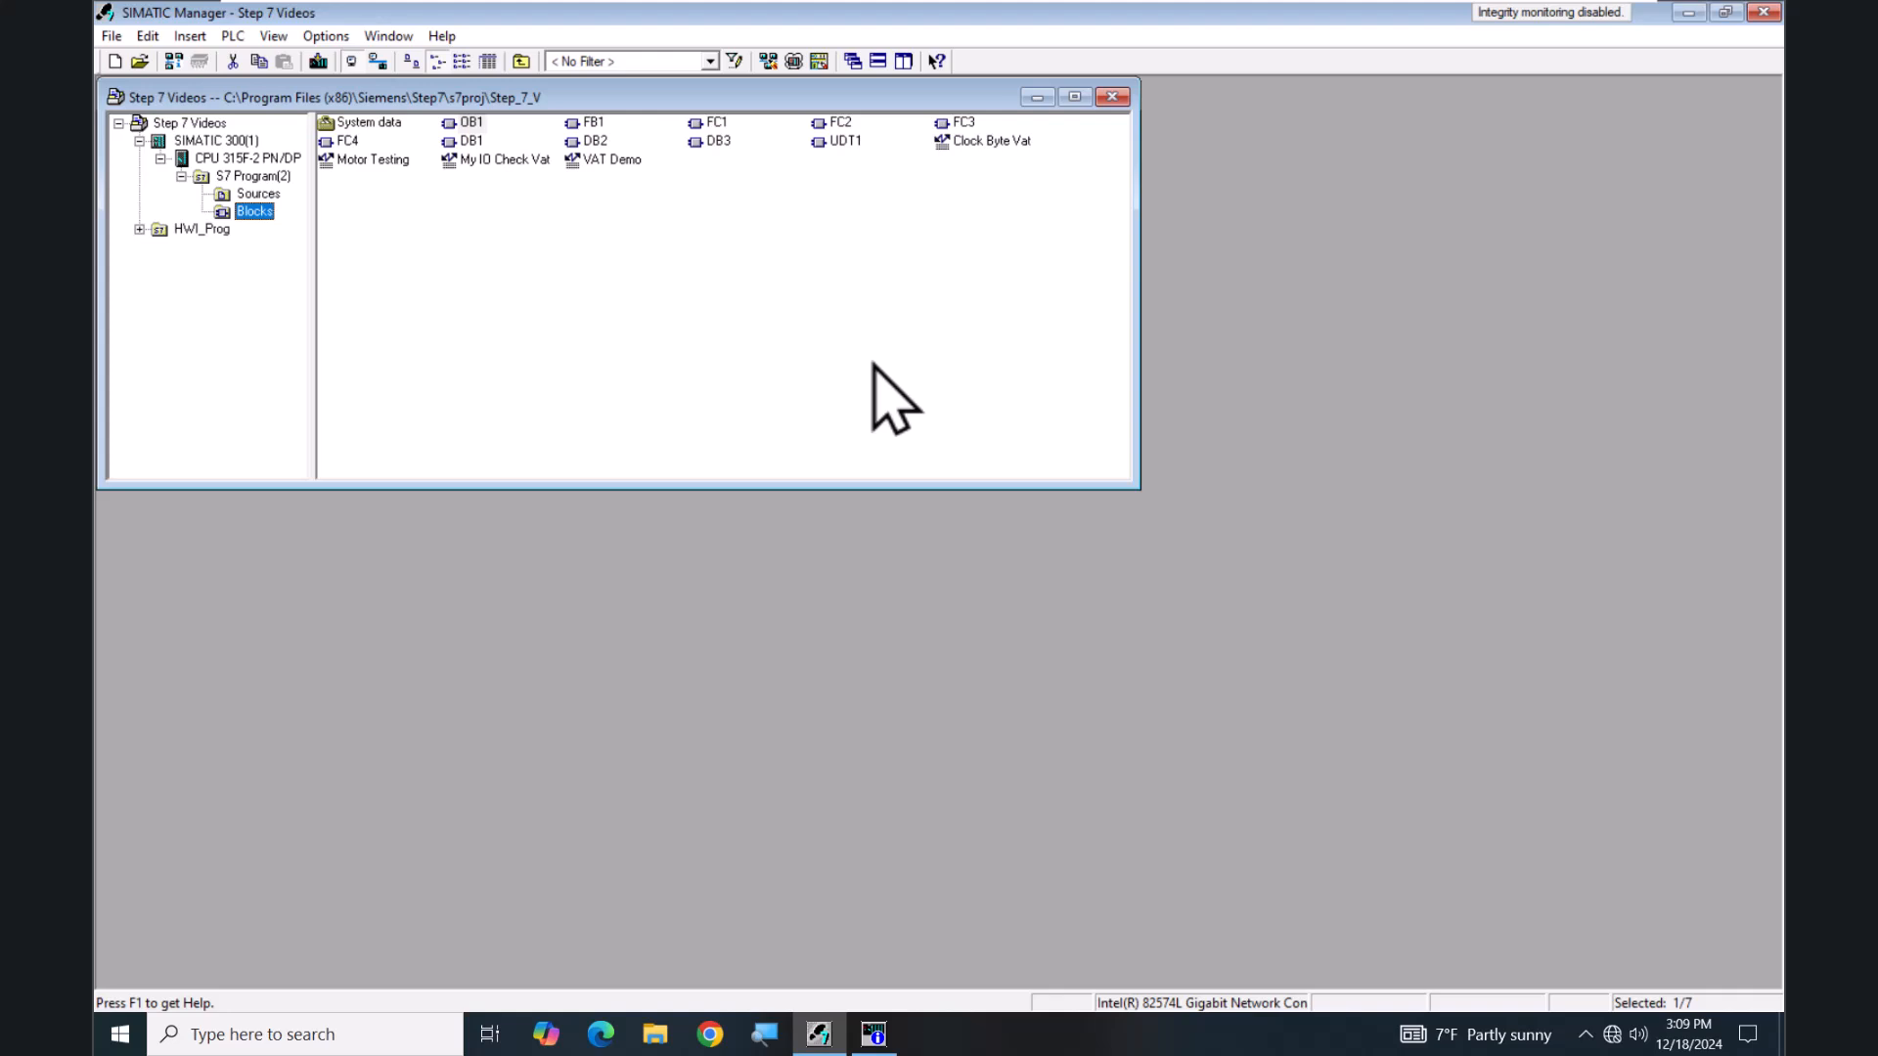
# Step: Open the online module information for the CPU 315F-2 PN/DP from the project's Blocks folder
pyautogui.rightClick(228, 221)
pyautogui.moveTo(387, 369)
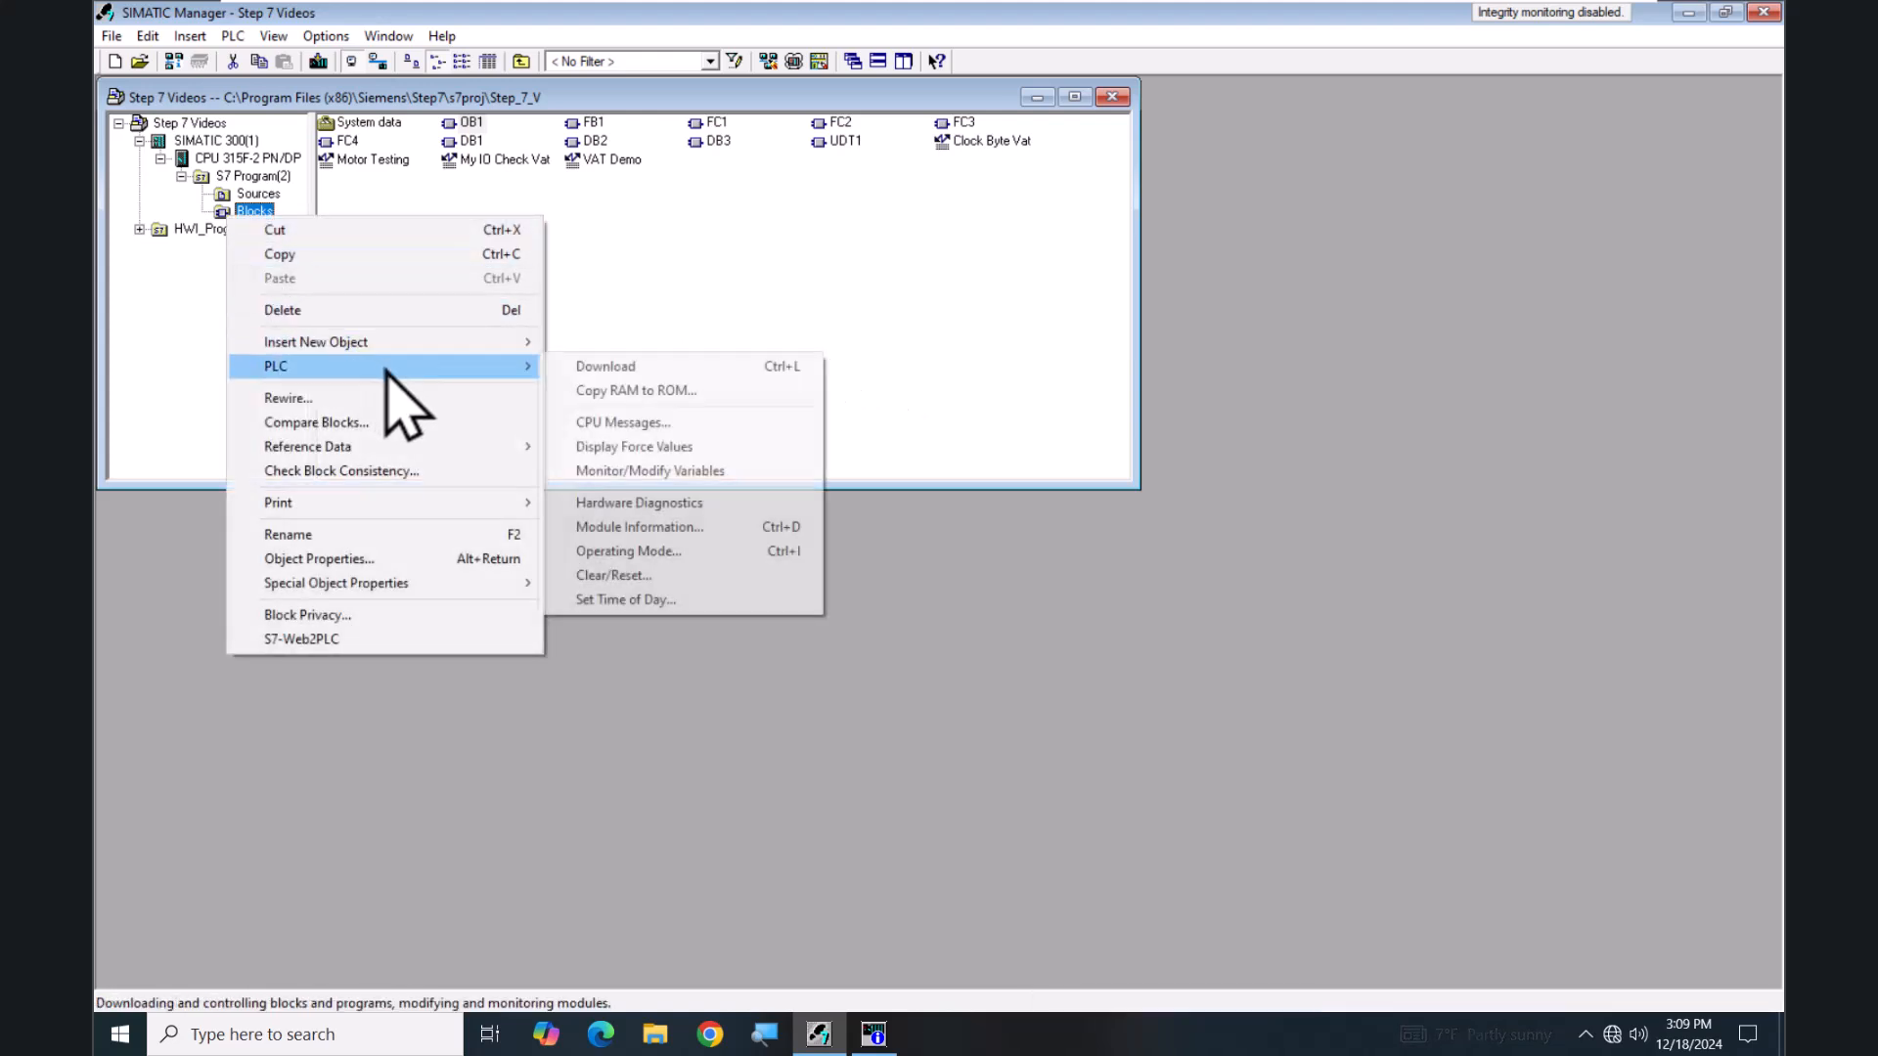
pyautogui.click(654, 534)
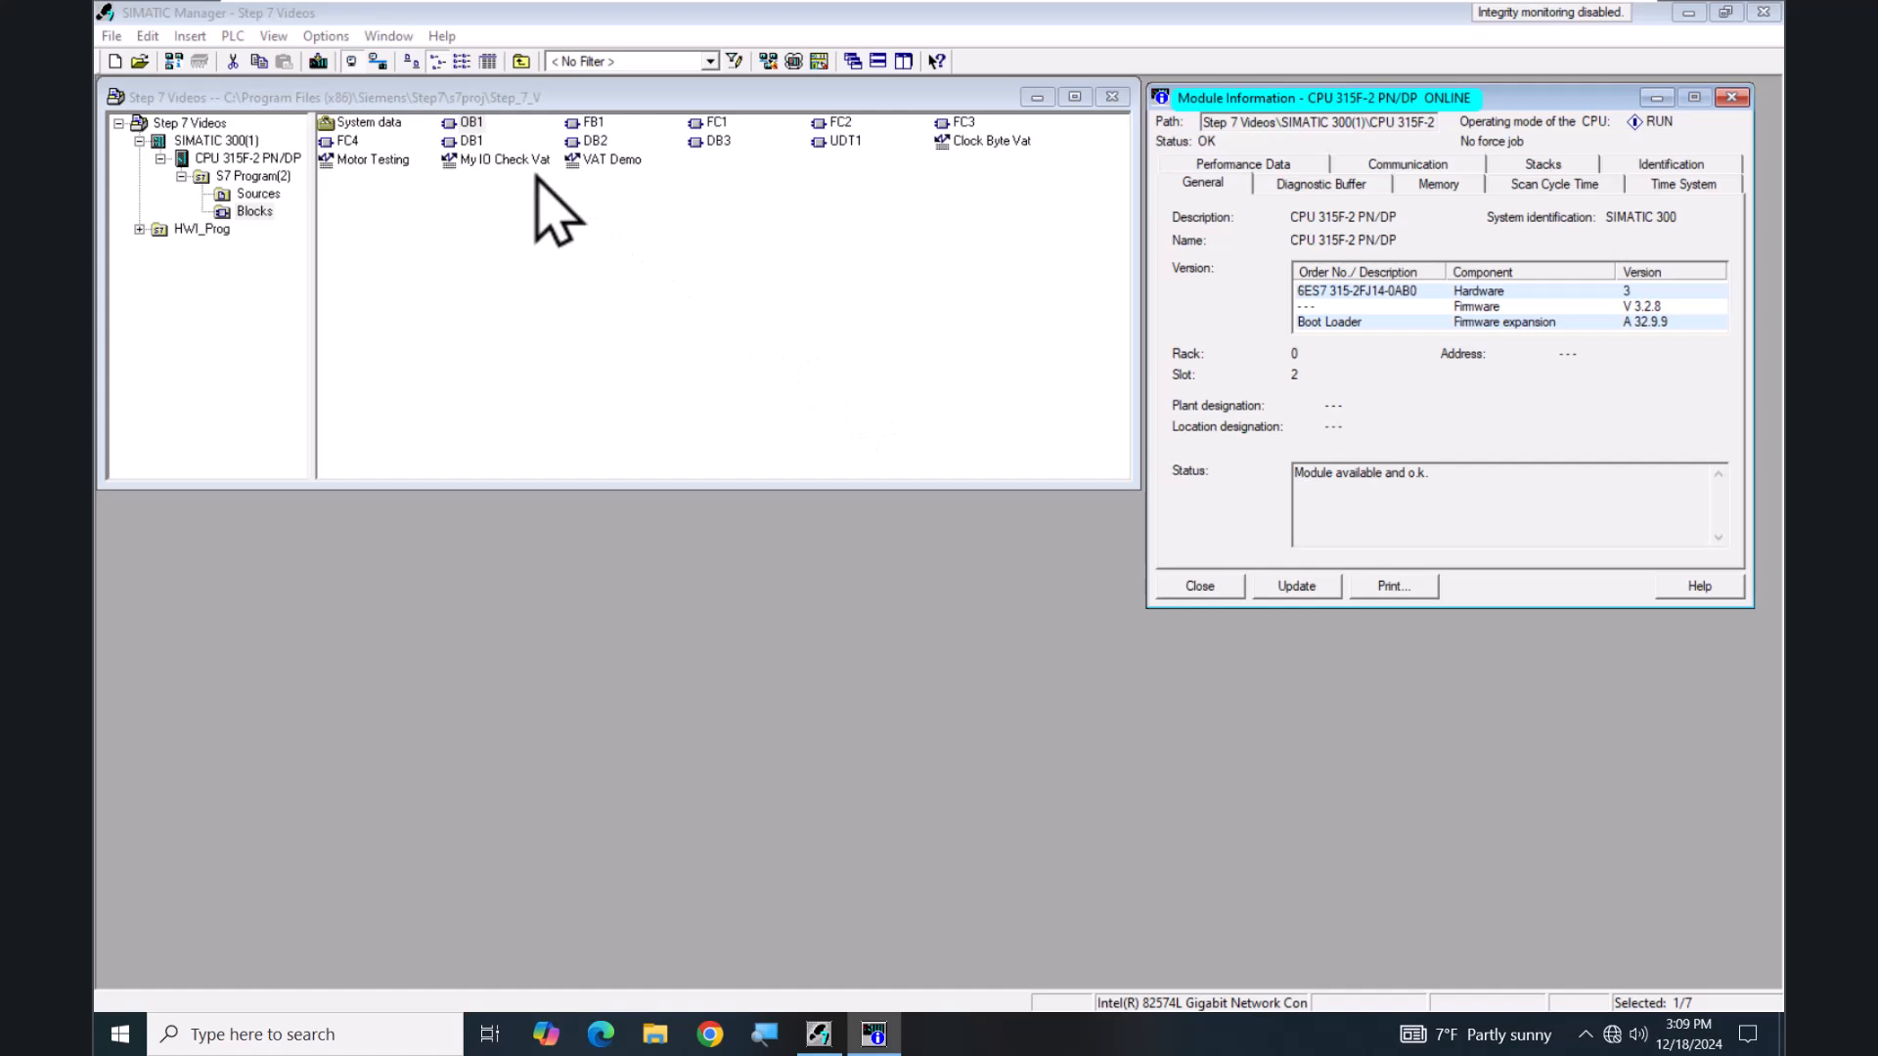
# Step: Open block OB1 from the project and turn on online monitoring of its ladder logic
pyautogui.click(452, 125)
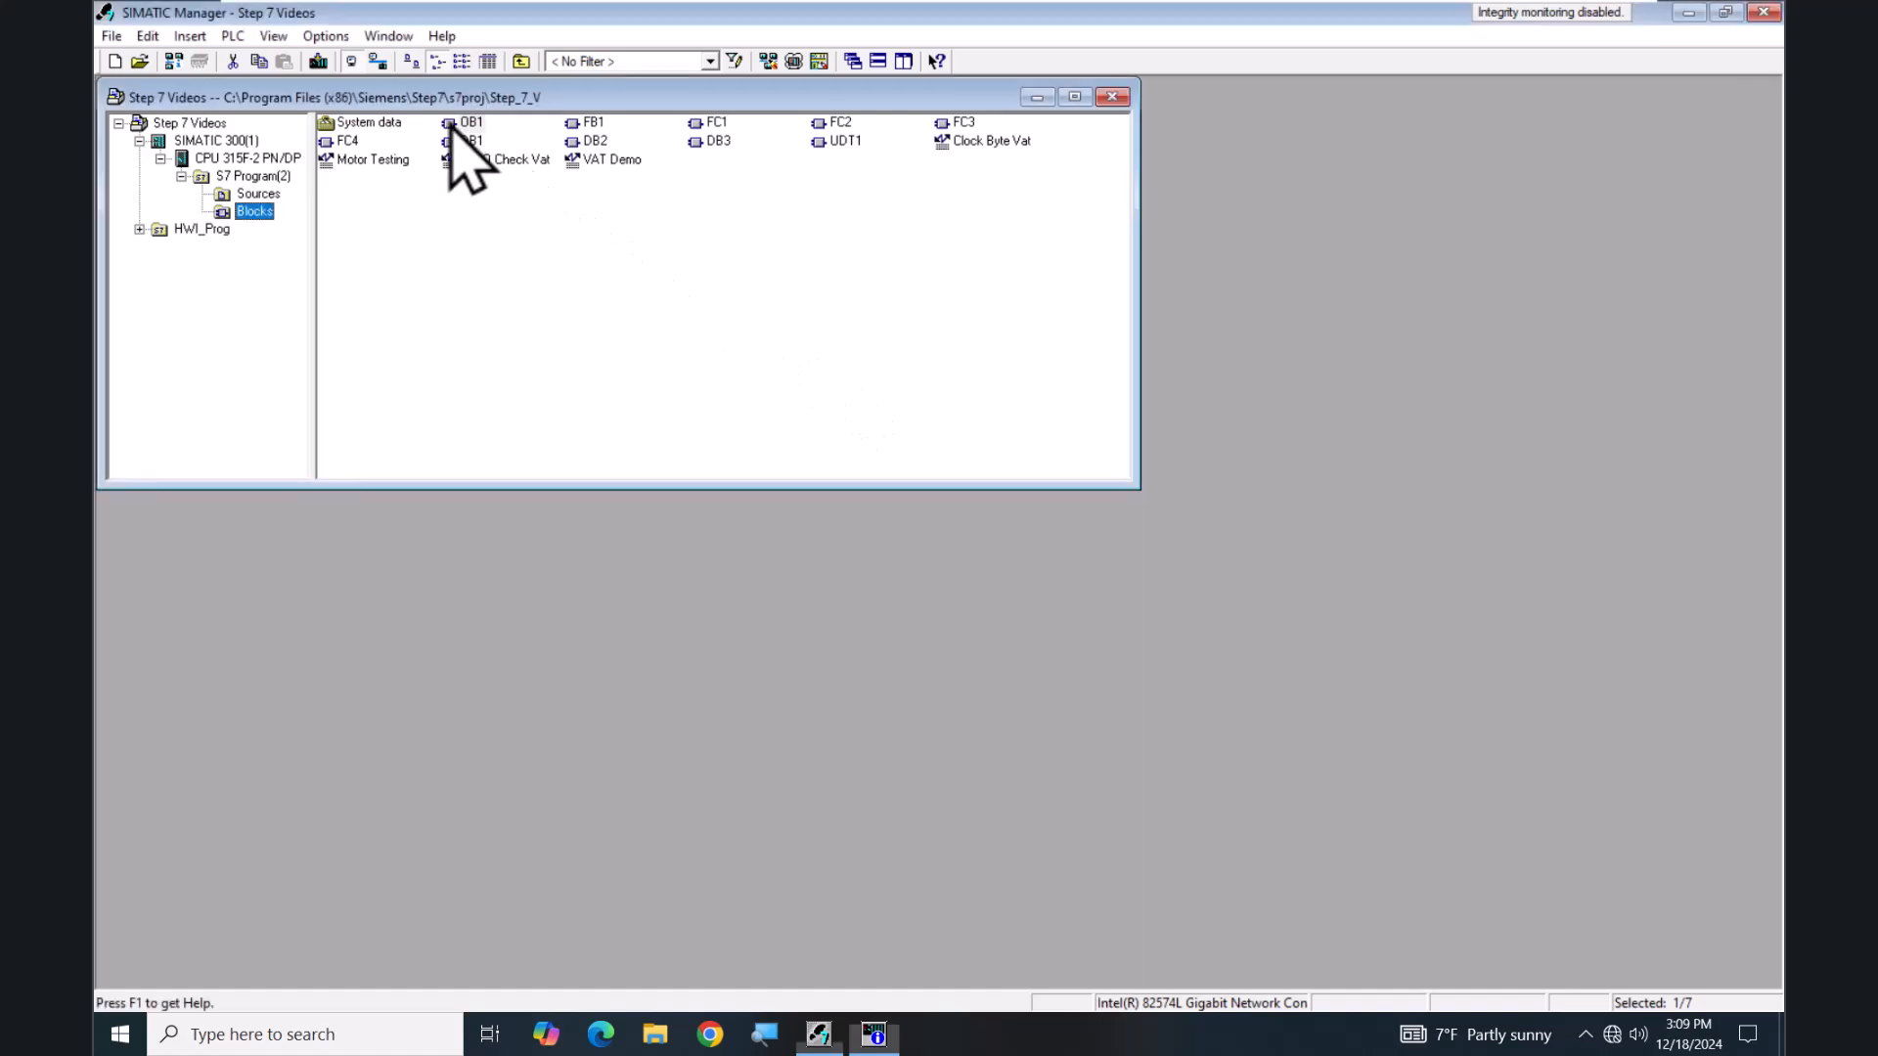
pyautogui.rightClick(452, 122)
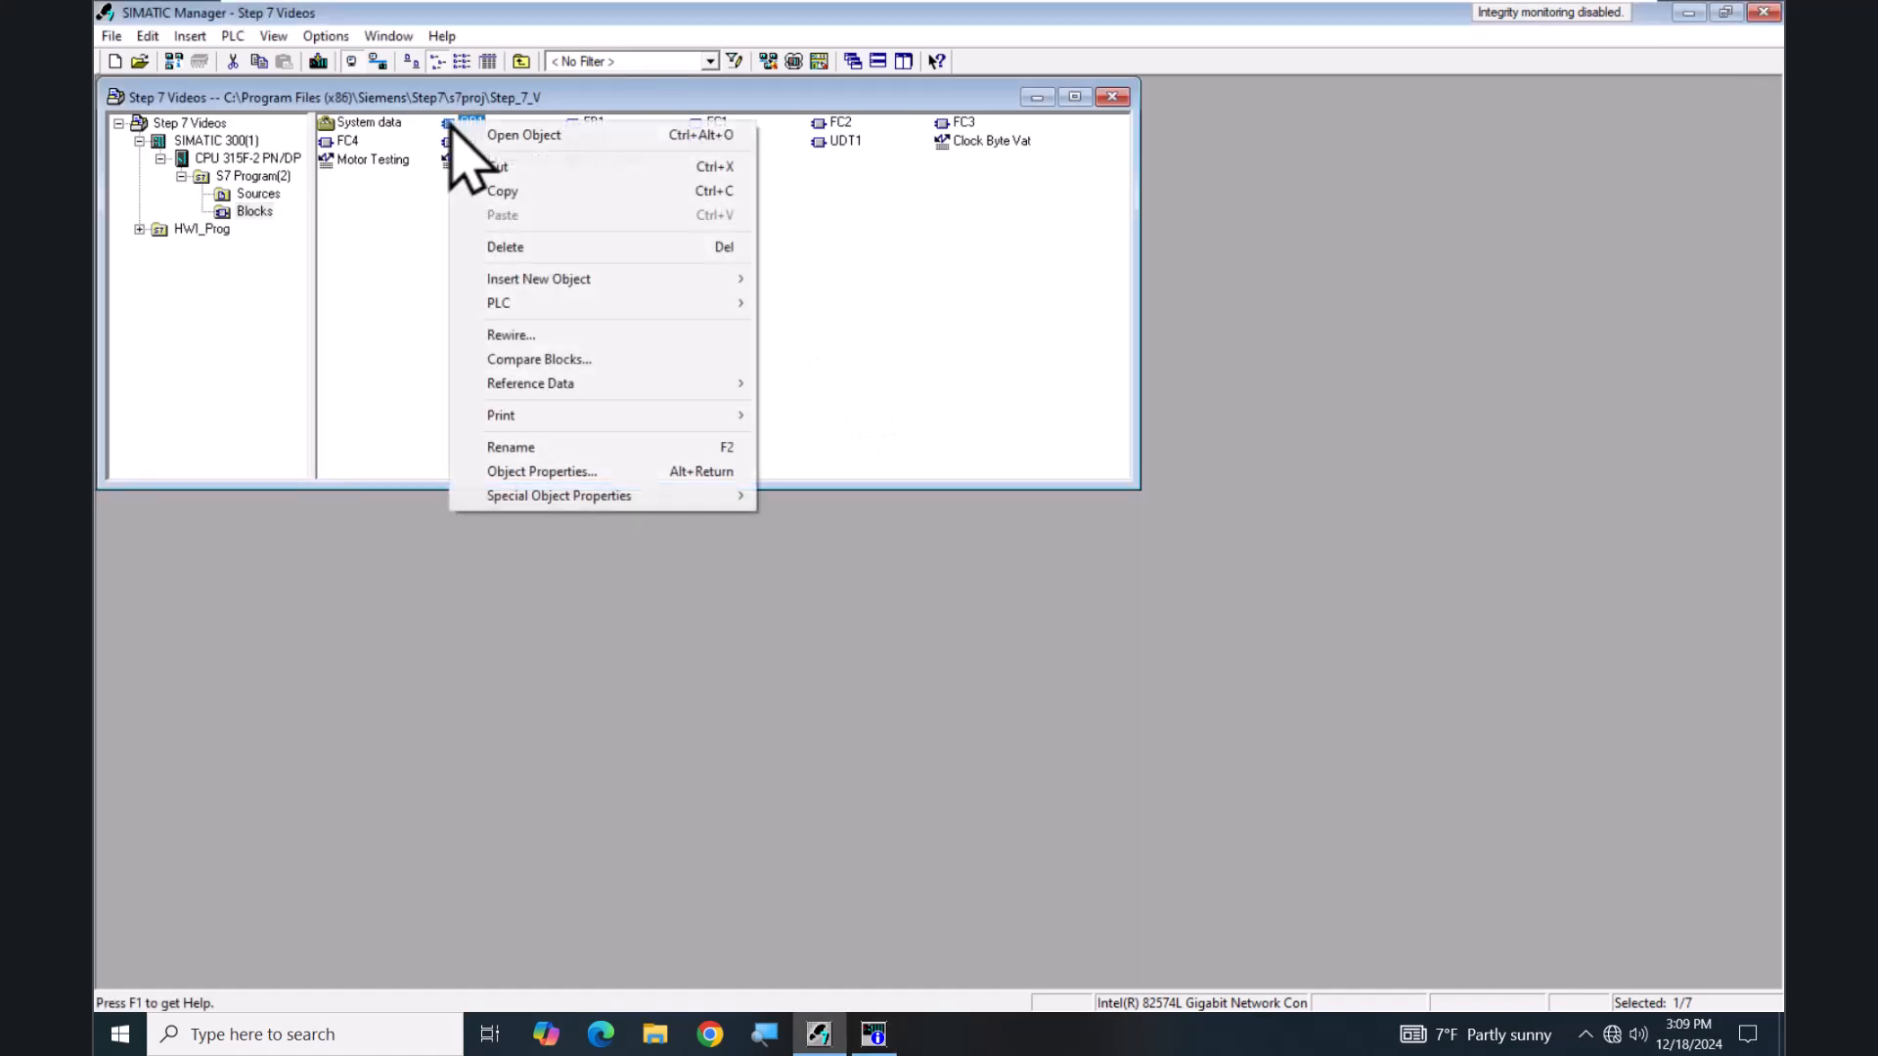
pyautogui.click(520, 137)
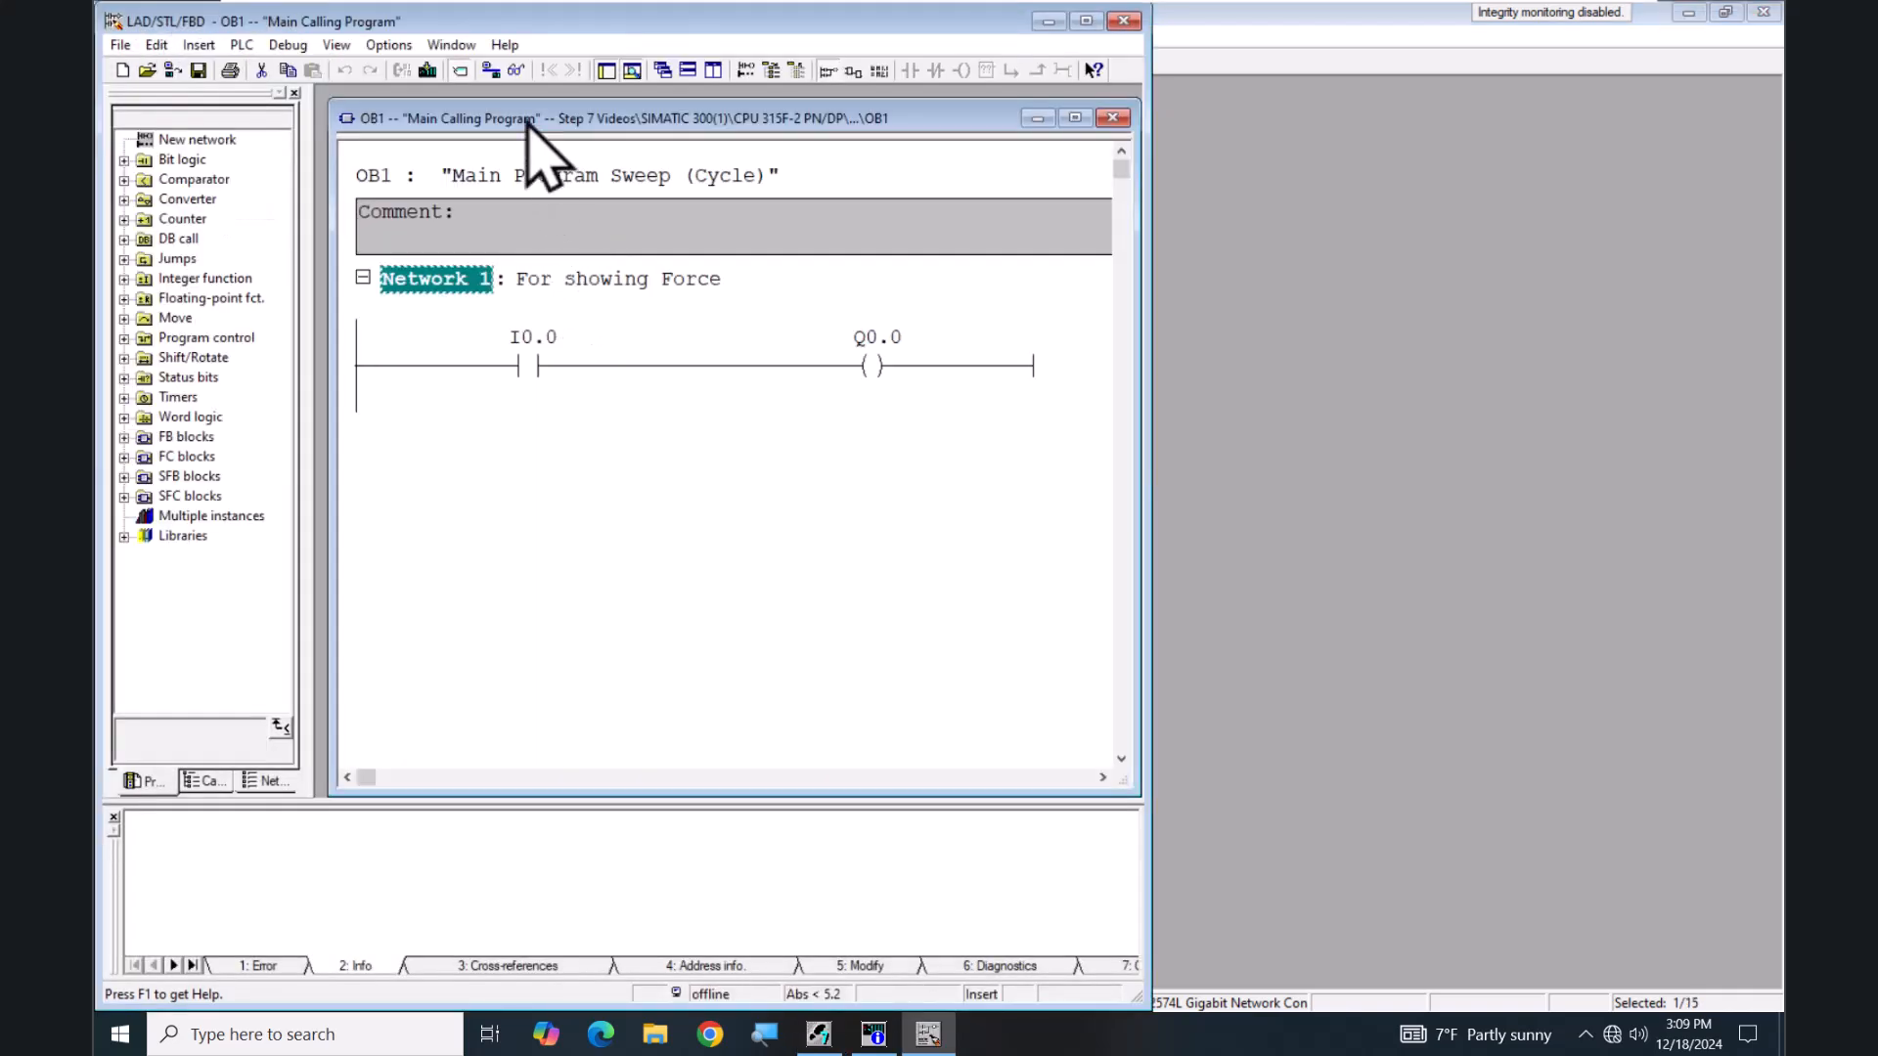
pyautogui.click(516, 71)
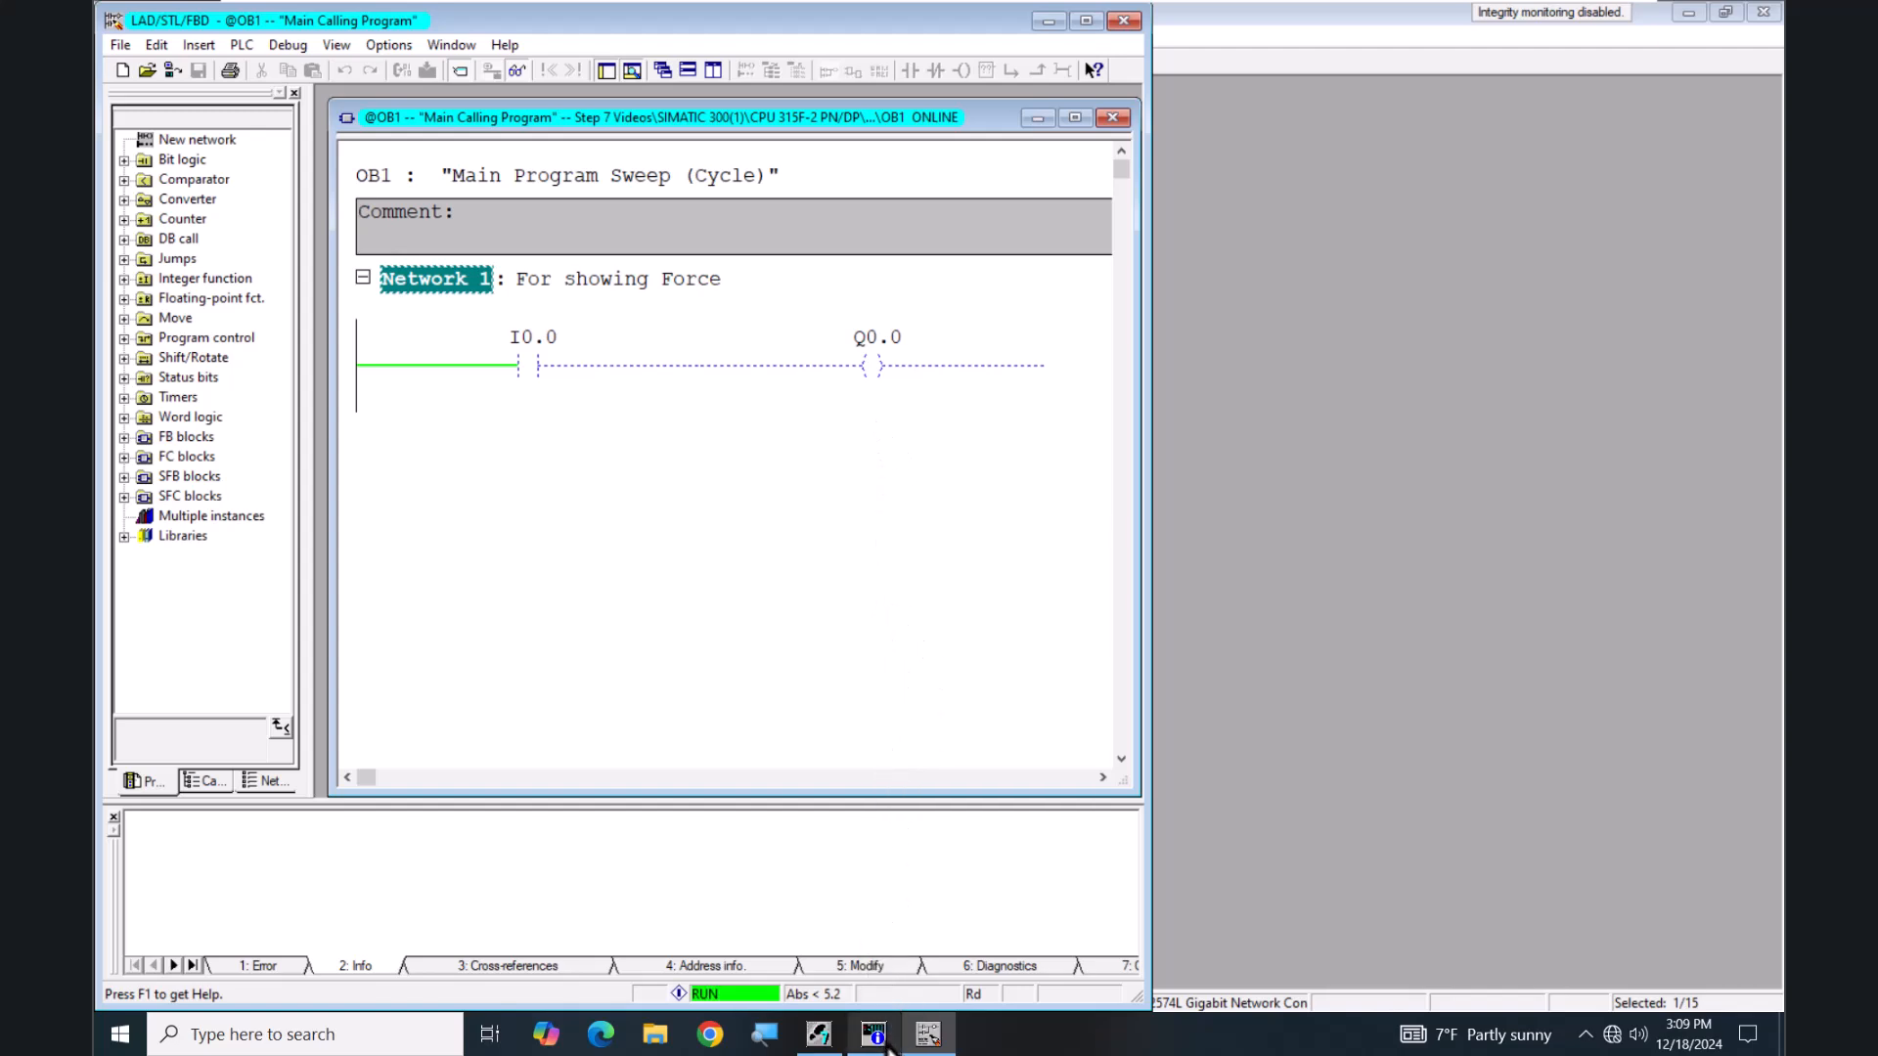
# Step: Bring the CPU's module information back beside the OB1 editor and display the CPU's force values from that editor
pyautogui.click(875, 1037)
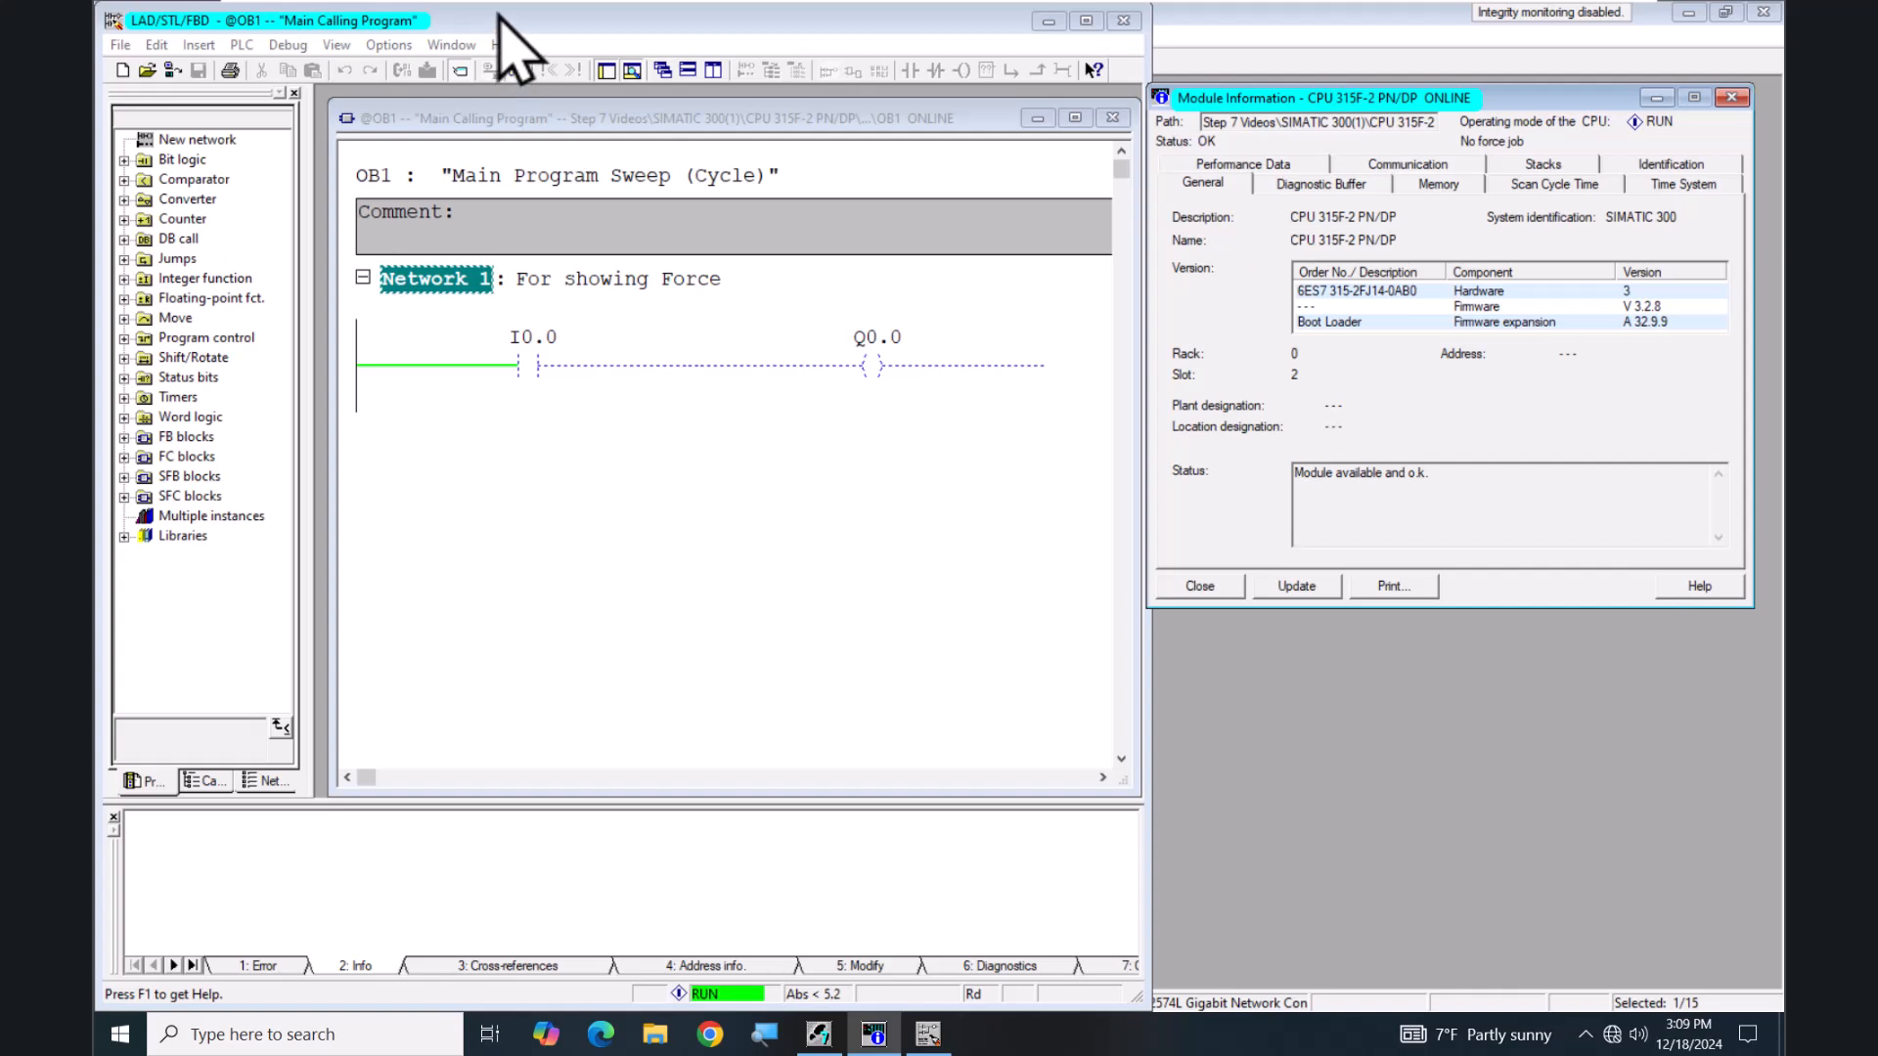
pyautogui.click(501, 19)
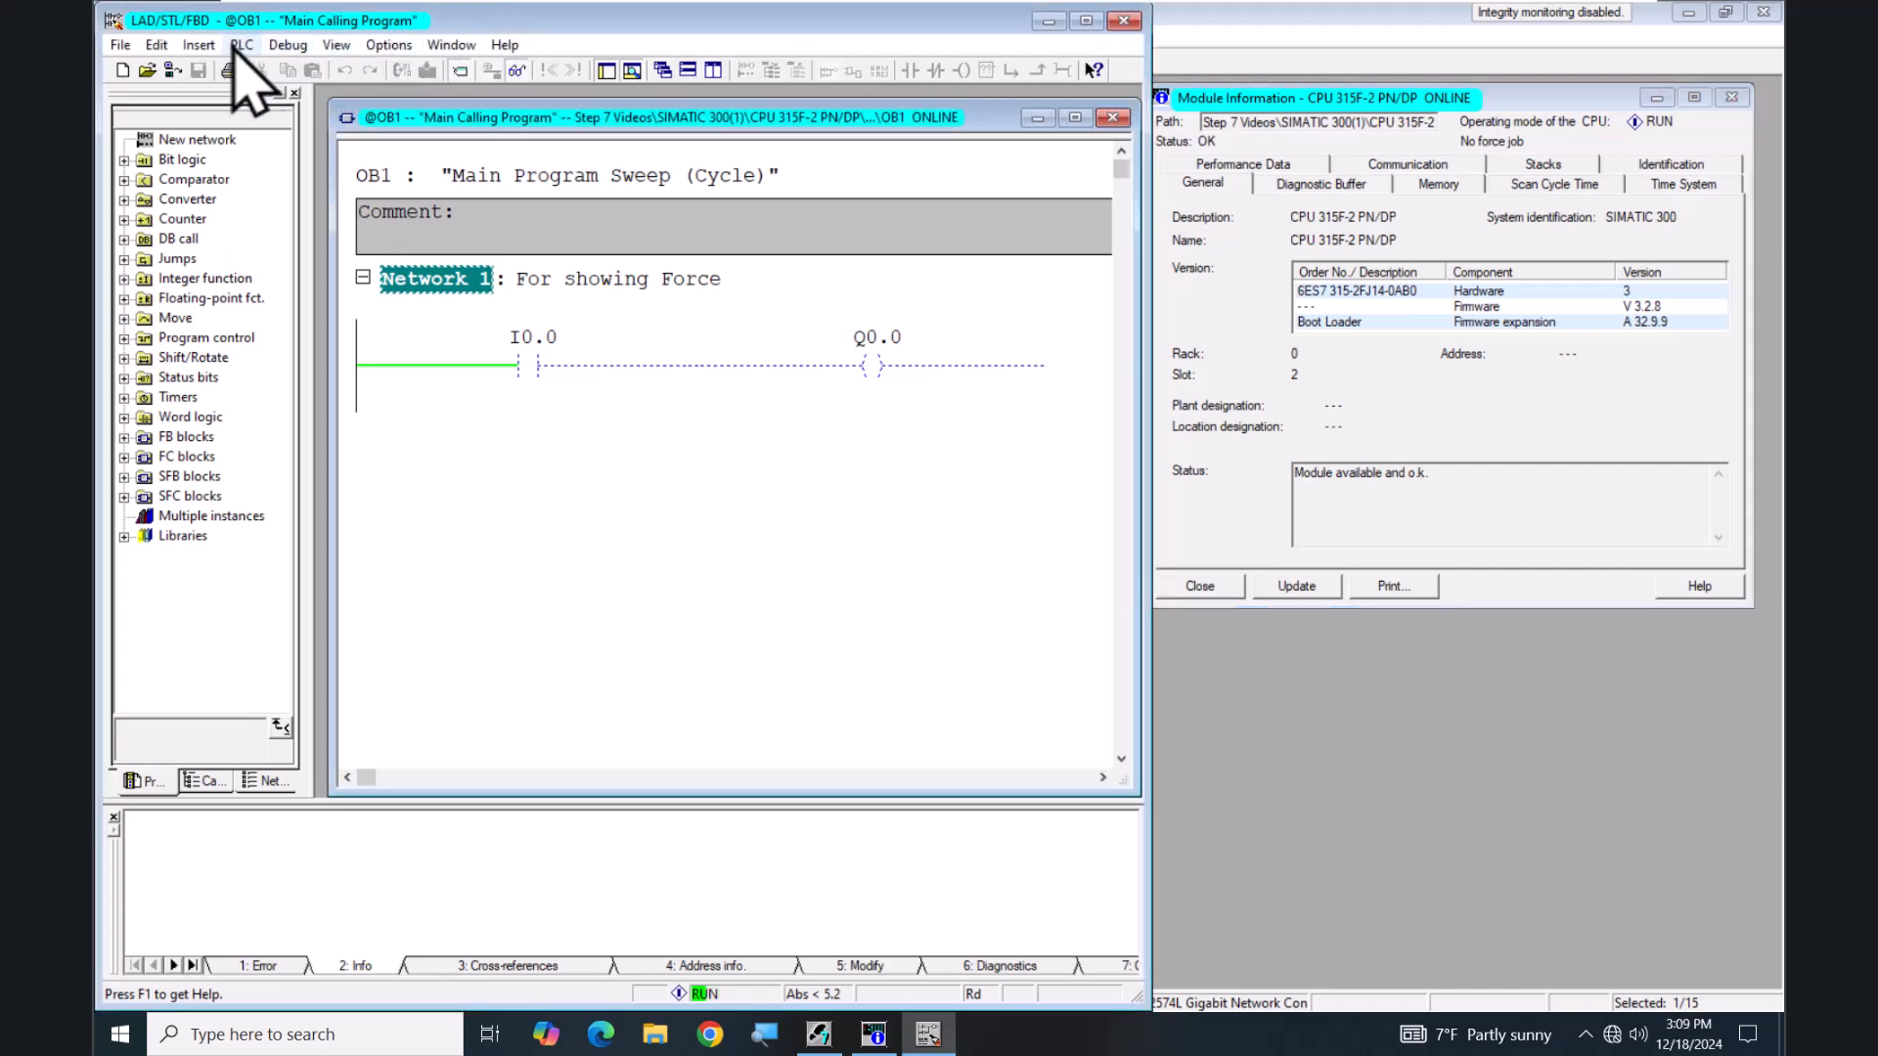
pyautogui.click(240, 45)
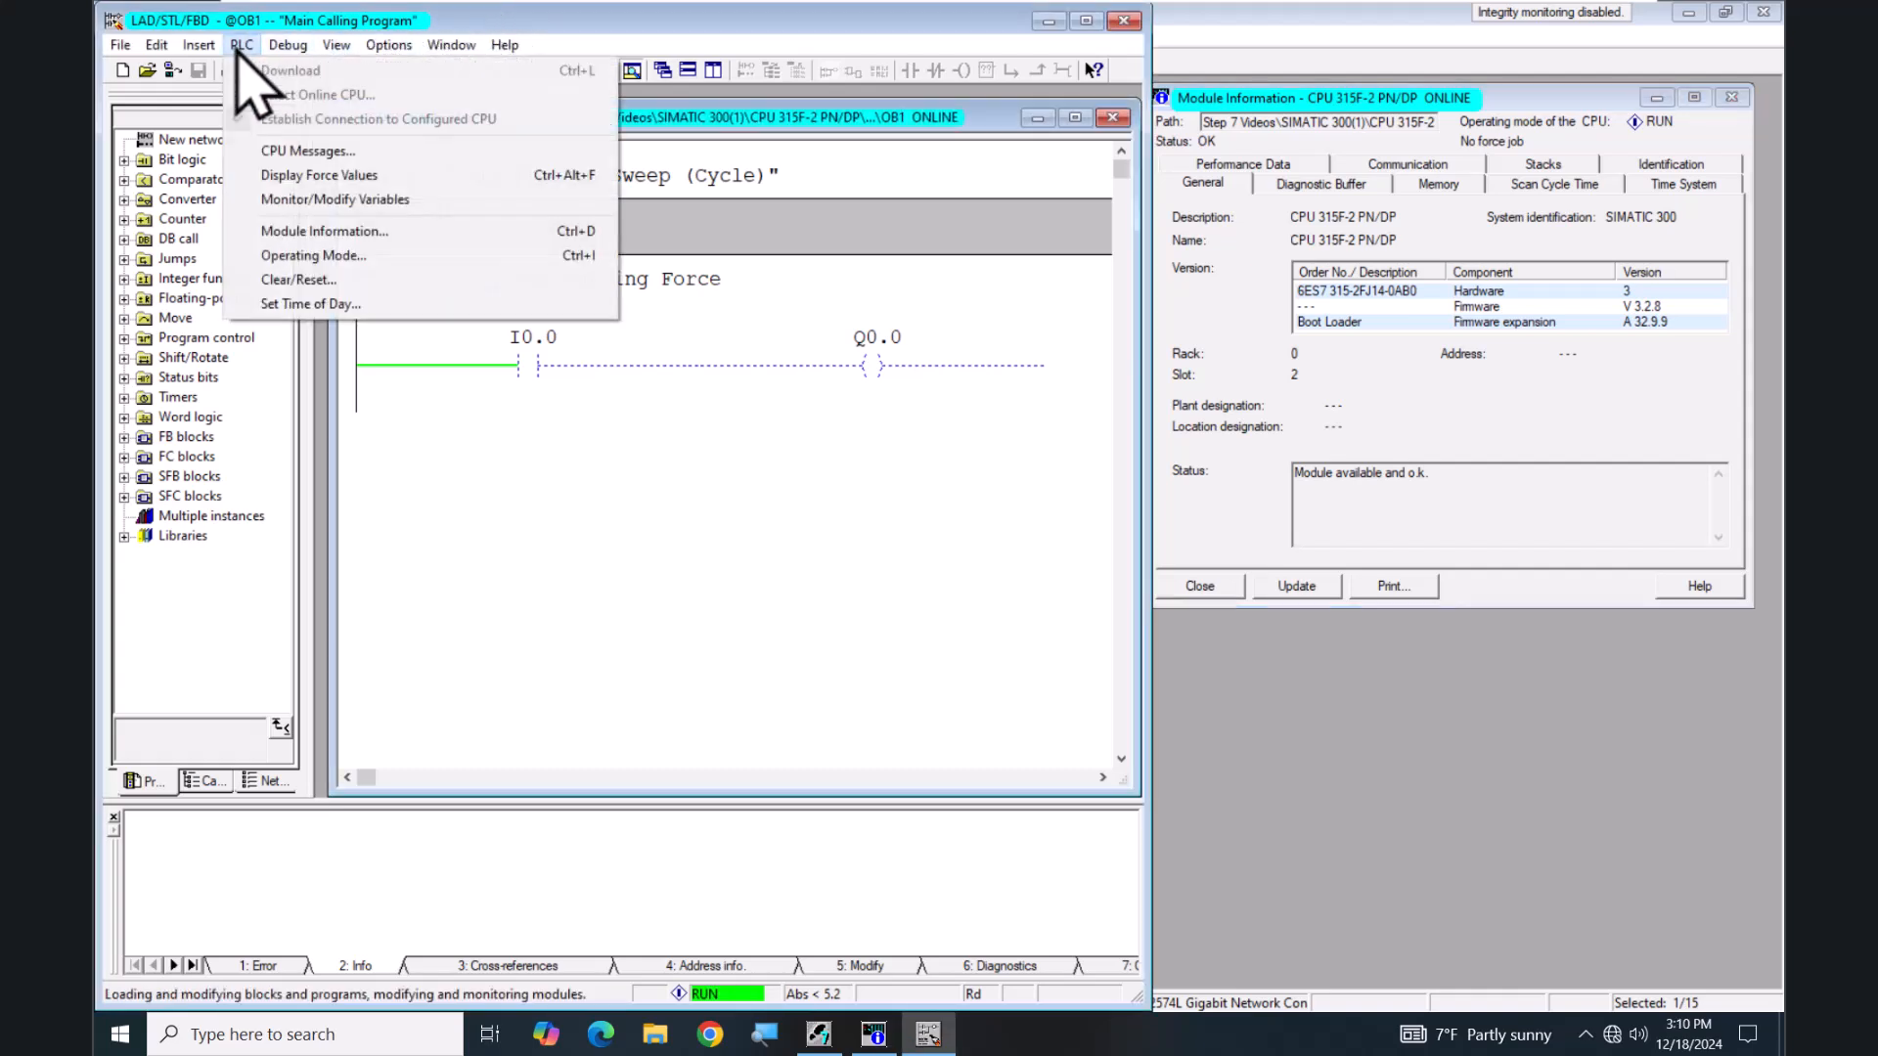
pyautogui.click(319, 178)
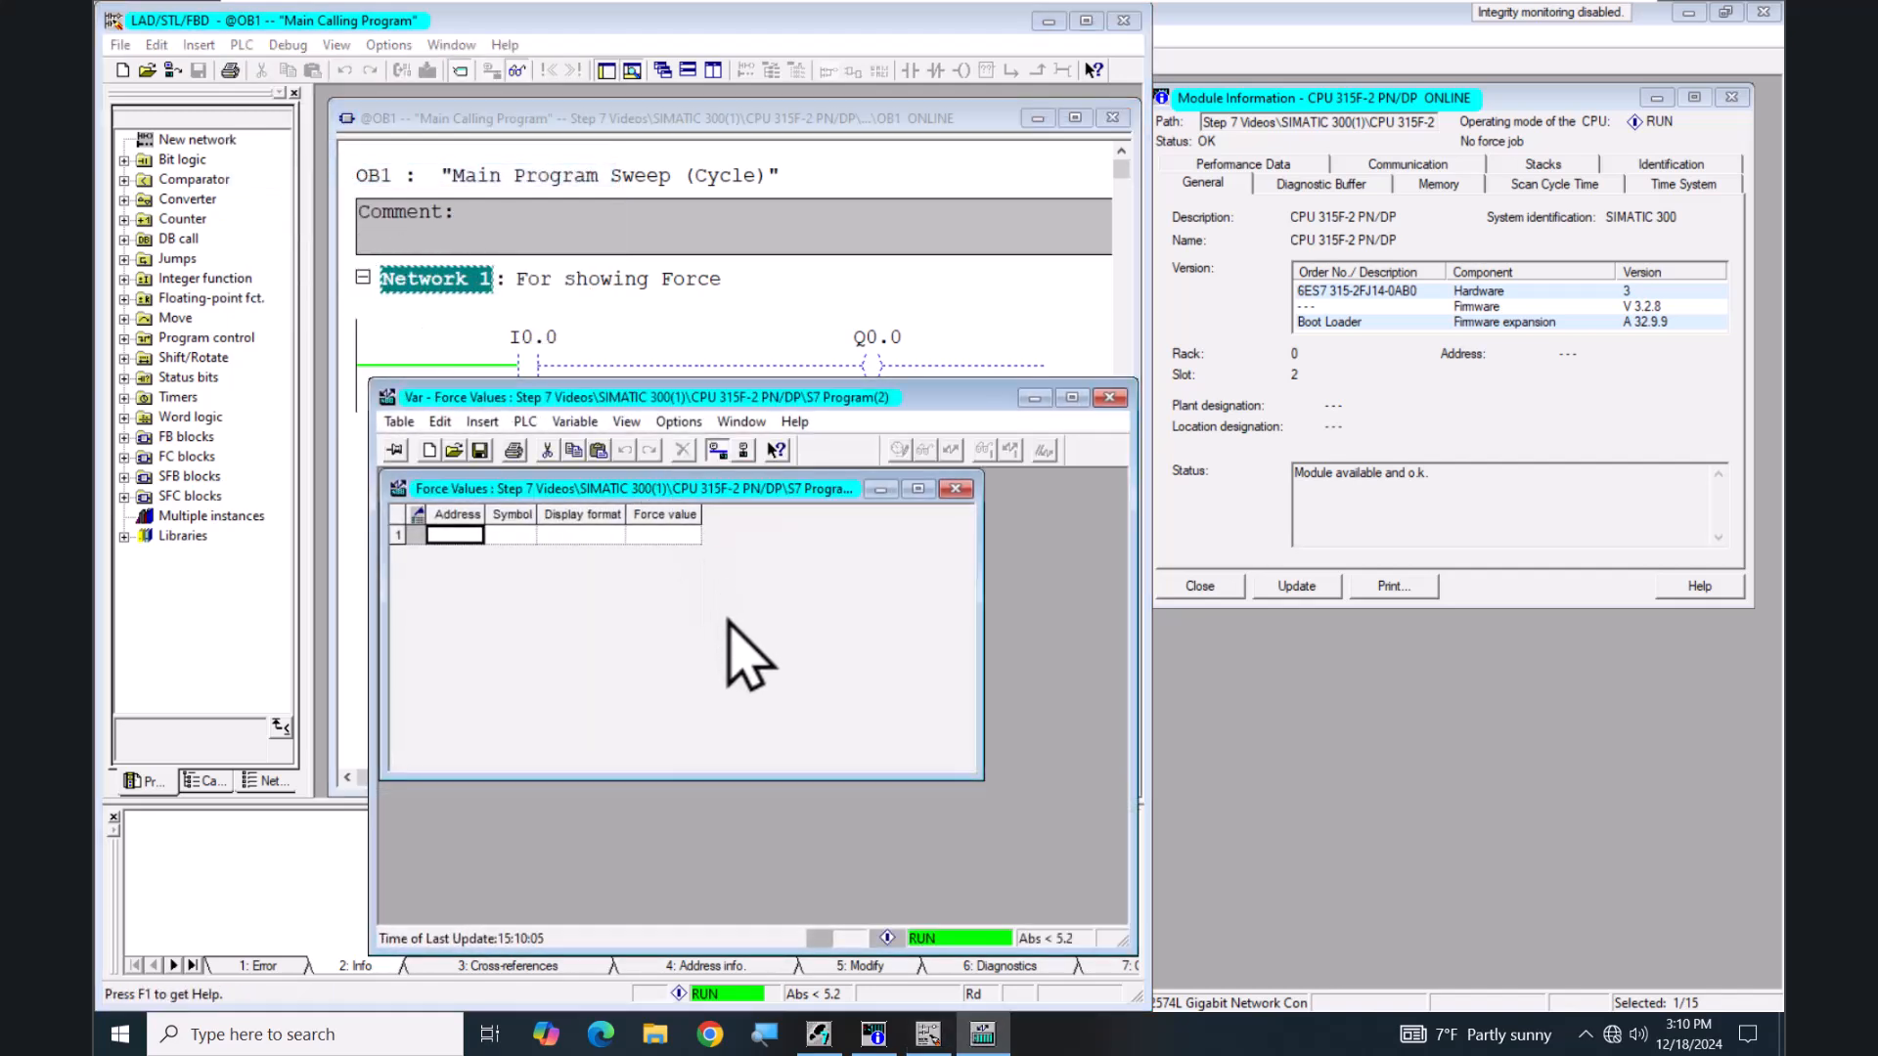
# Step: Add address Q0.0 to the first row of the force values table with a force value of 1
pyautogui.click(626, 421)
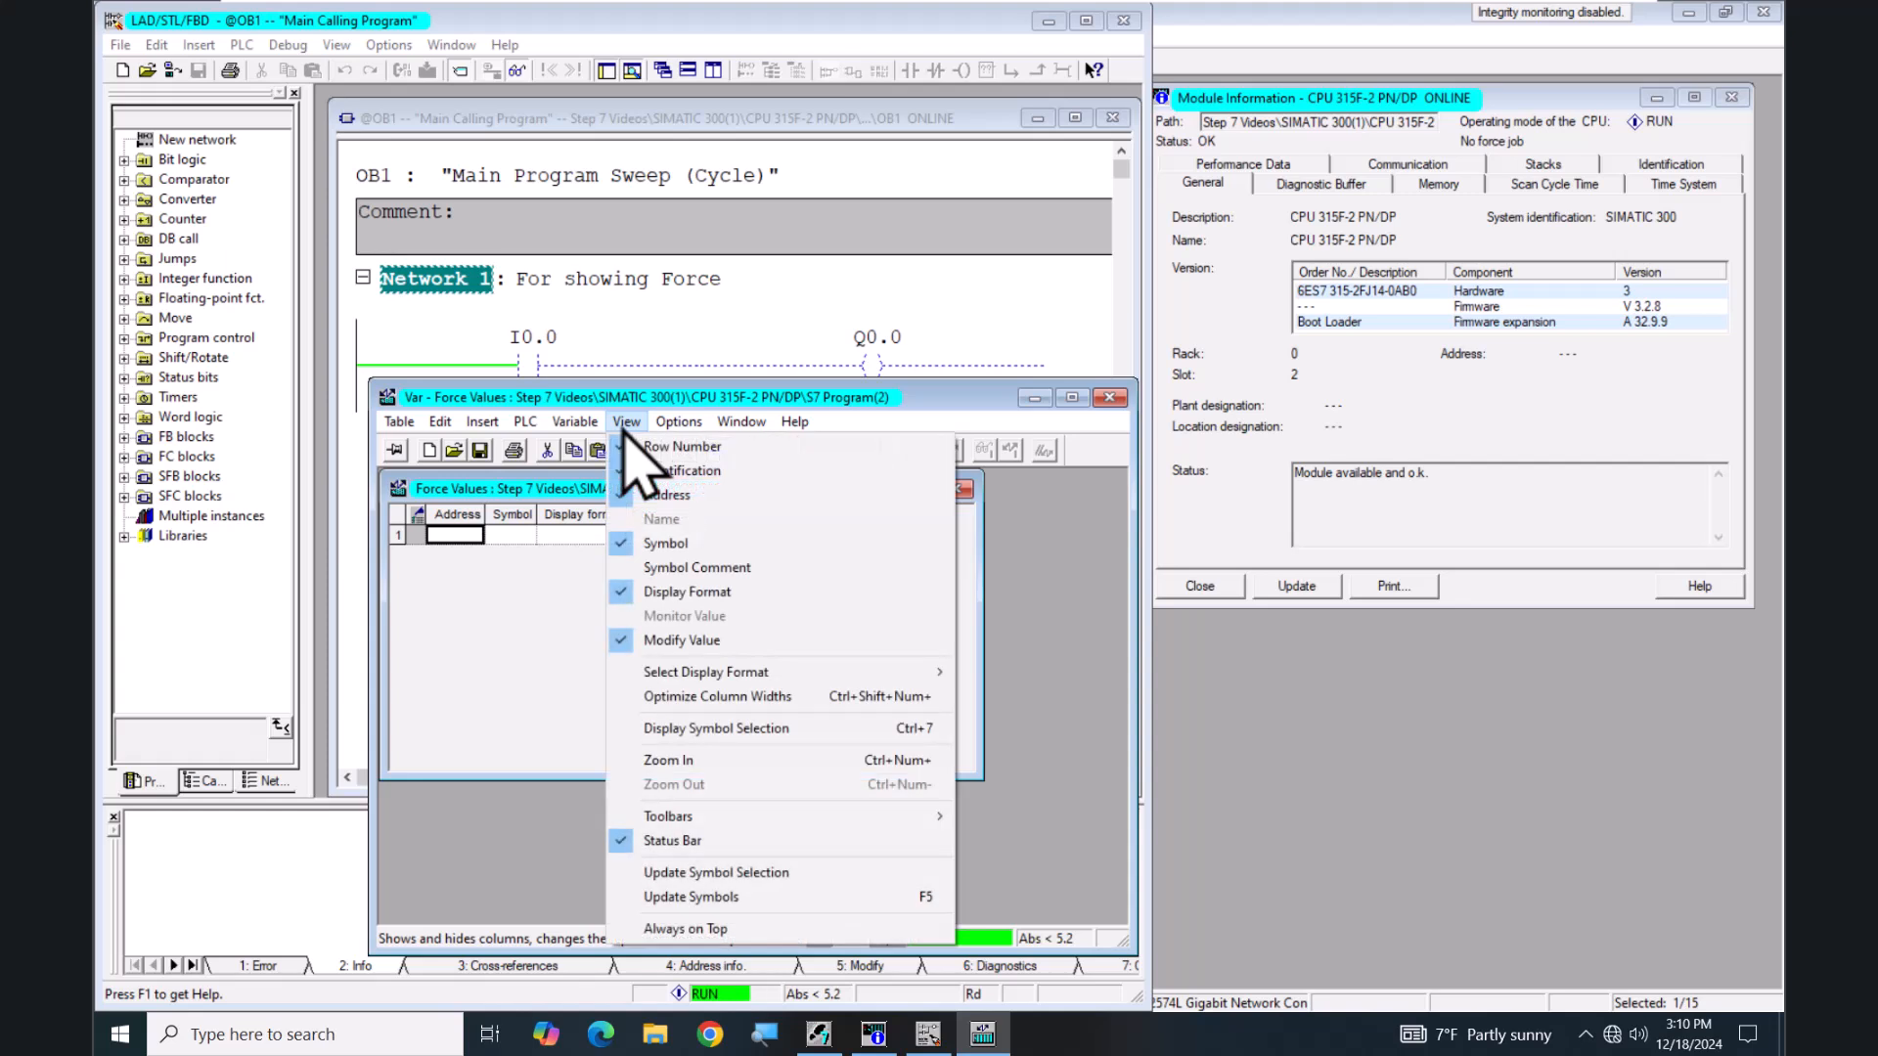
pyautogui.click(685, 760)
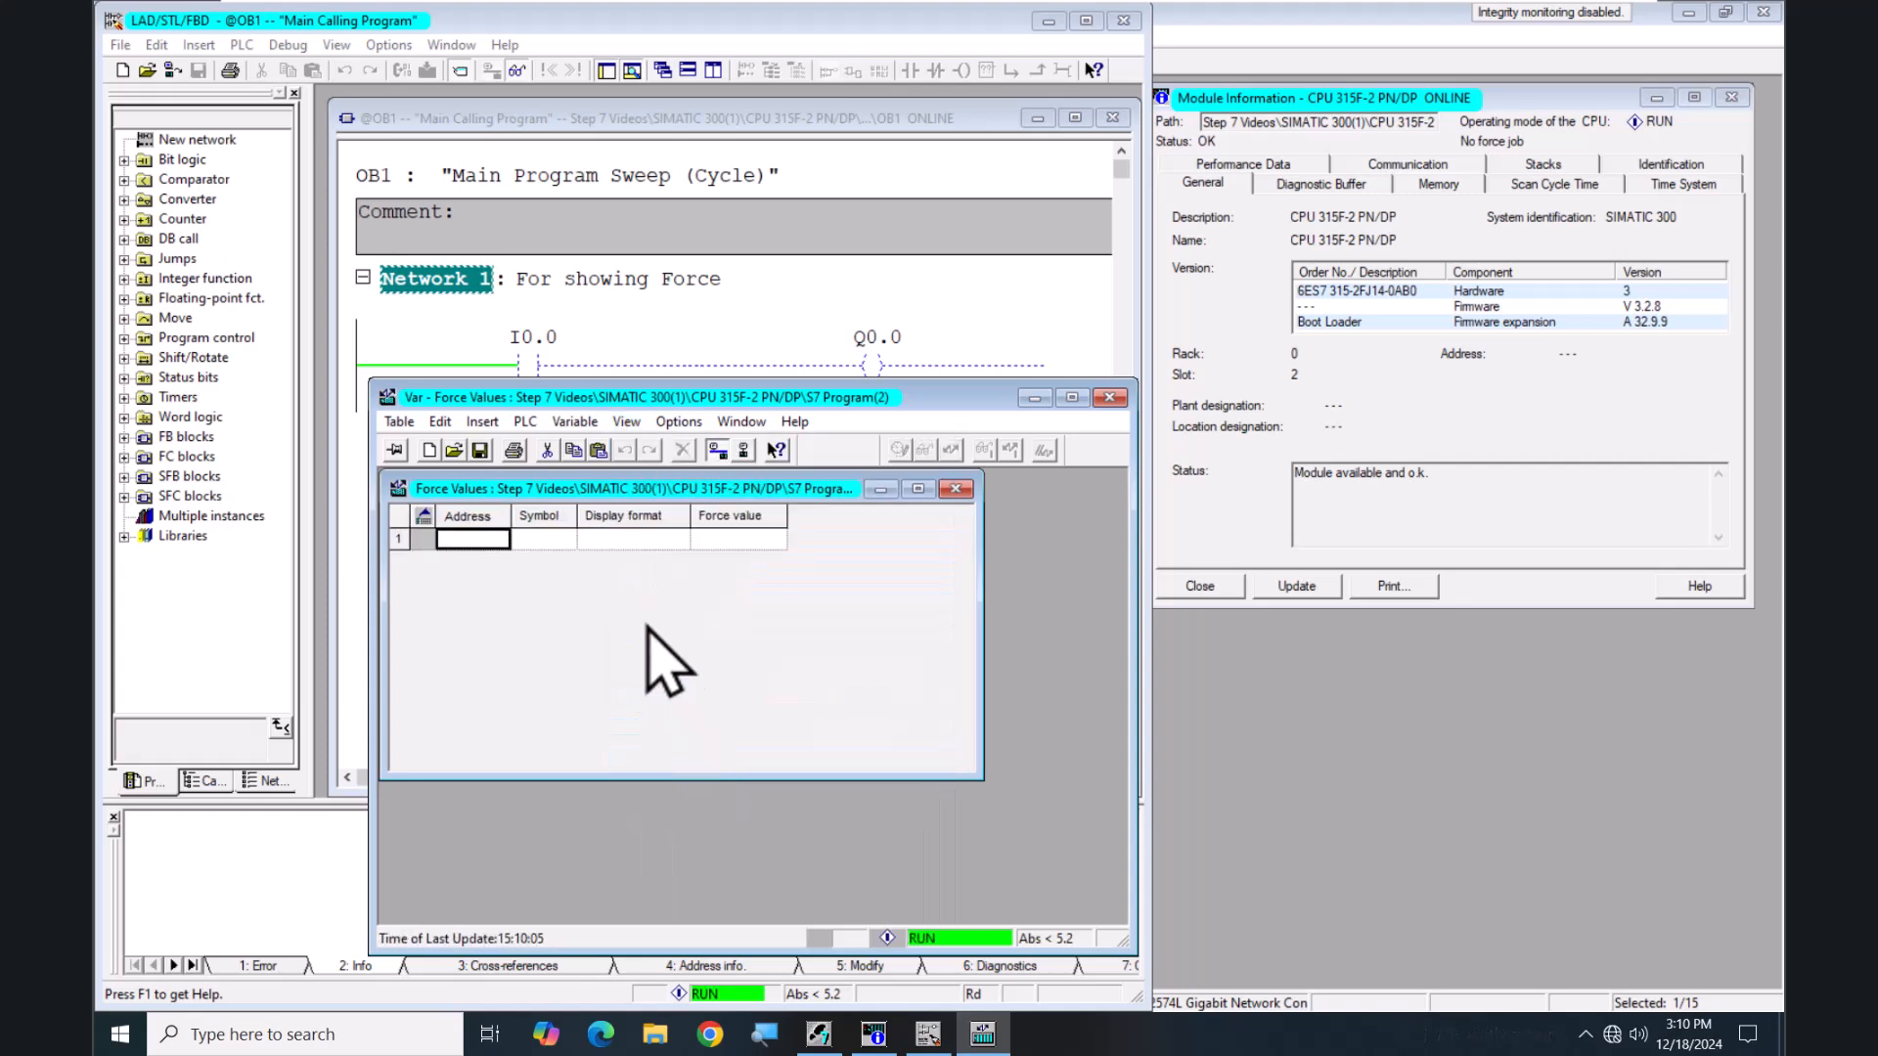
pyautogui.click(626, 422)
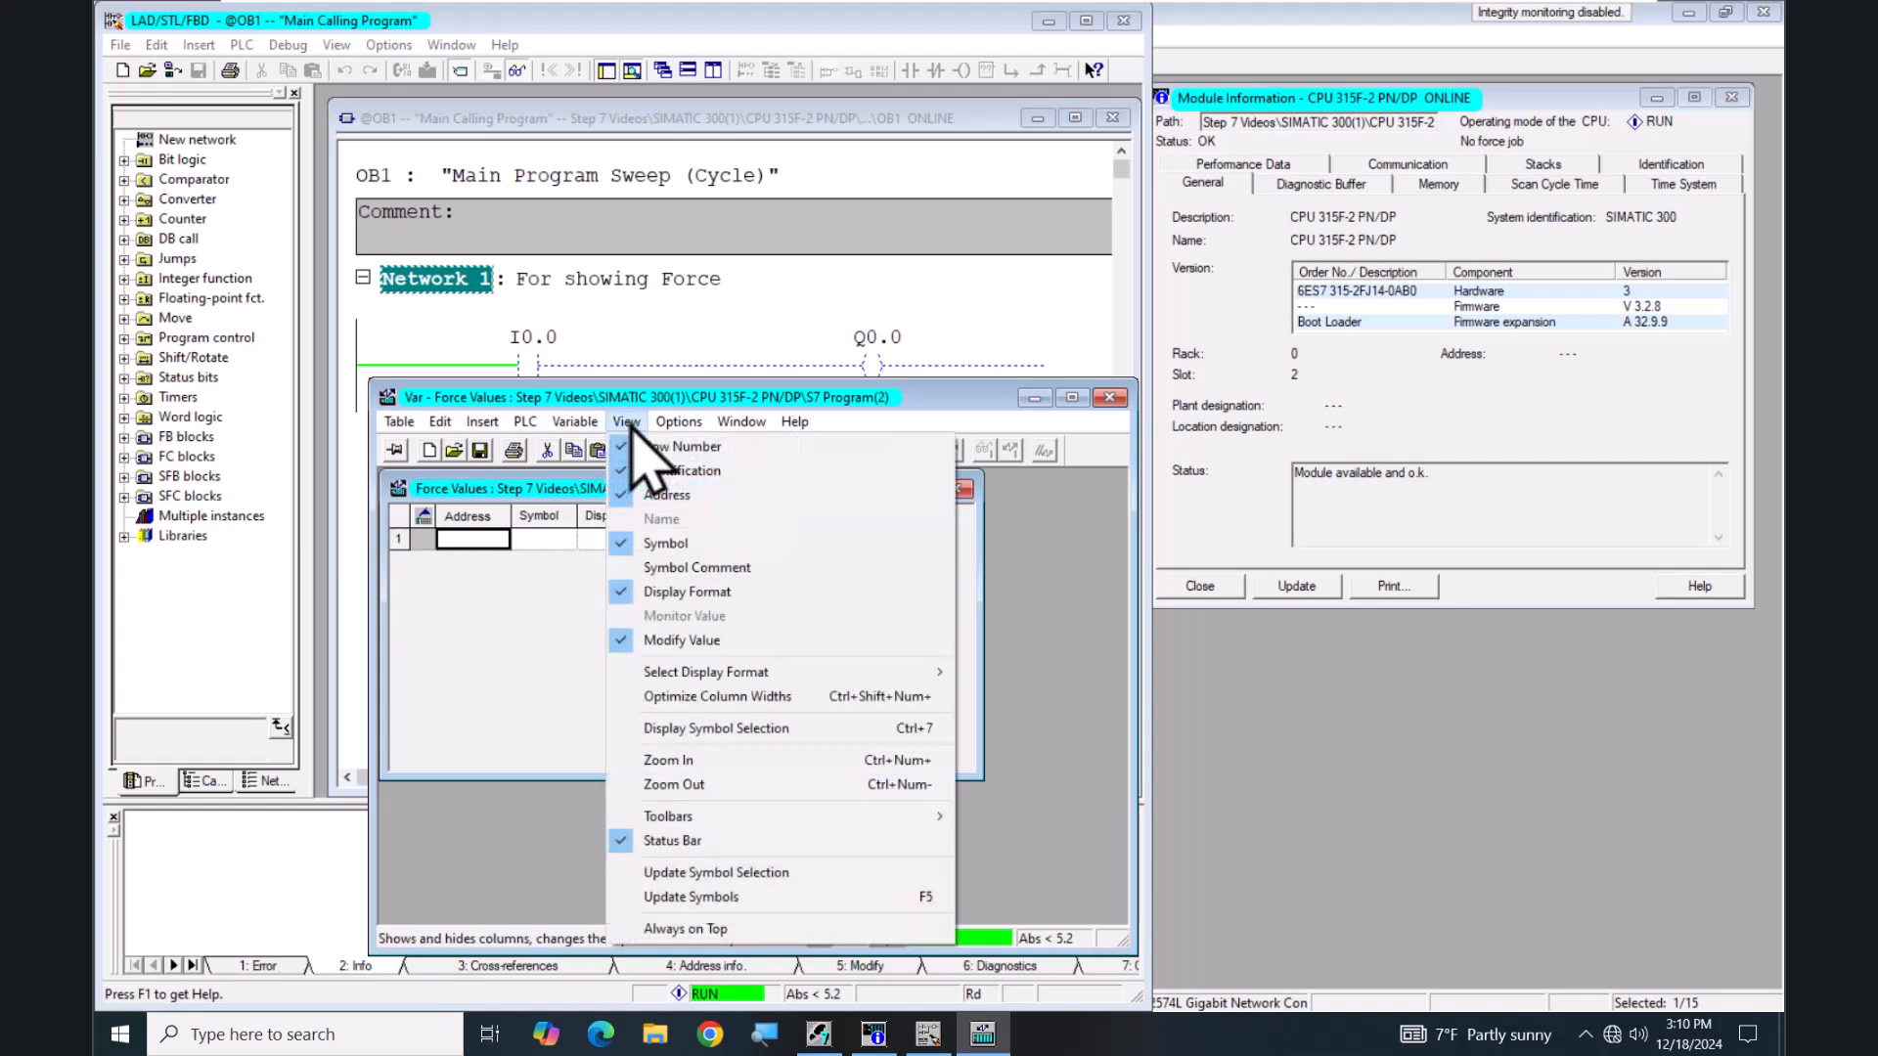
pyautogui.click(684, 761)
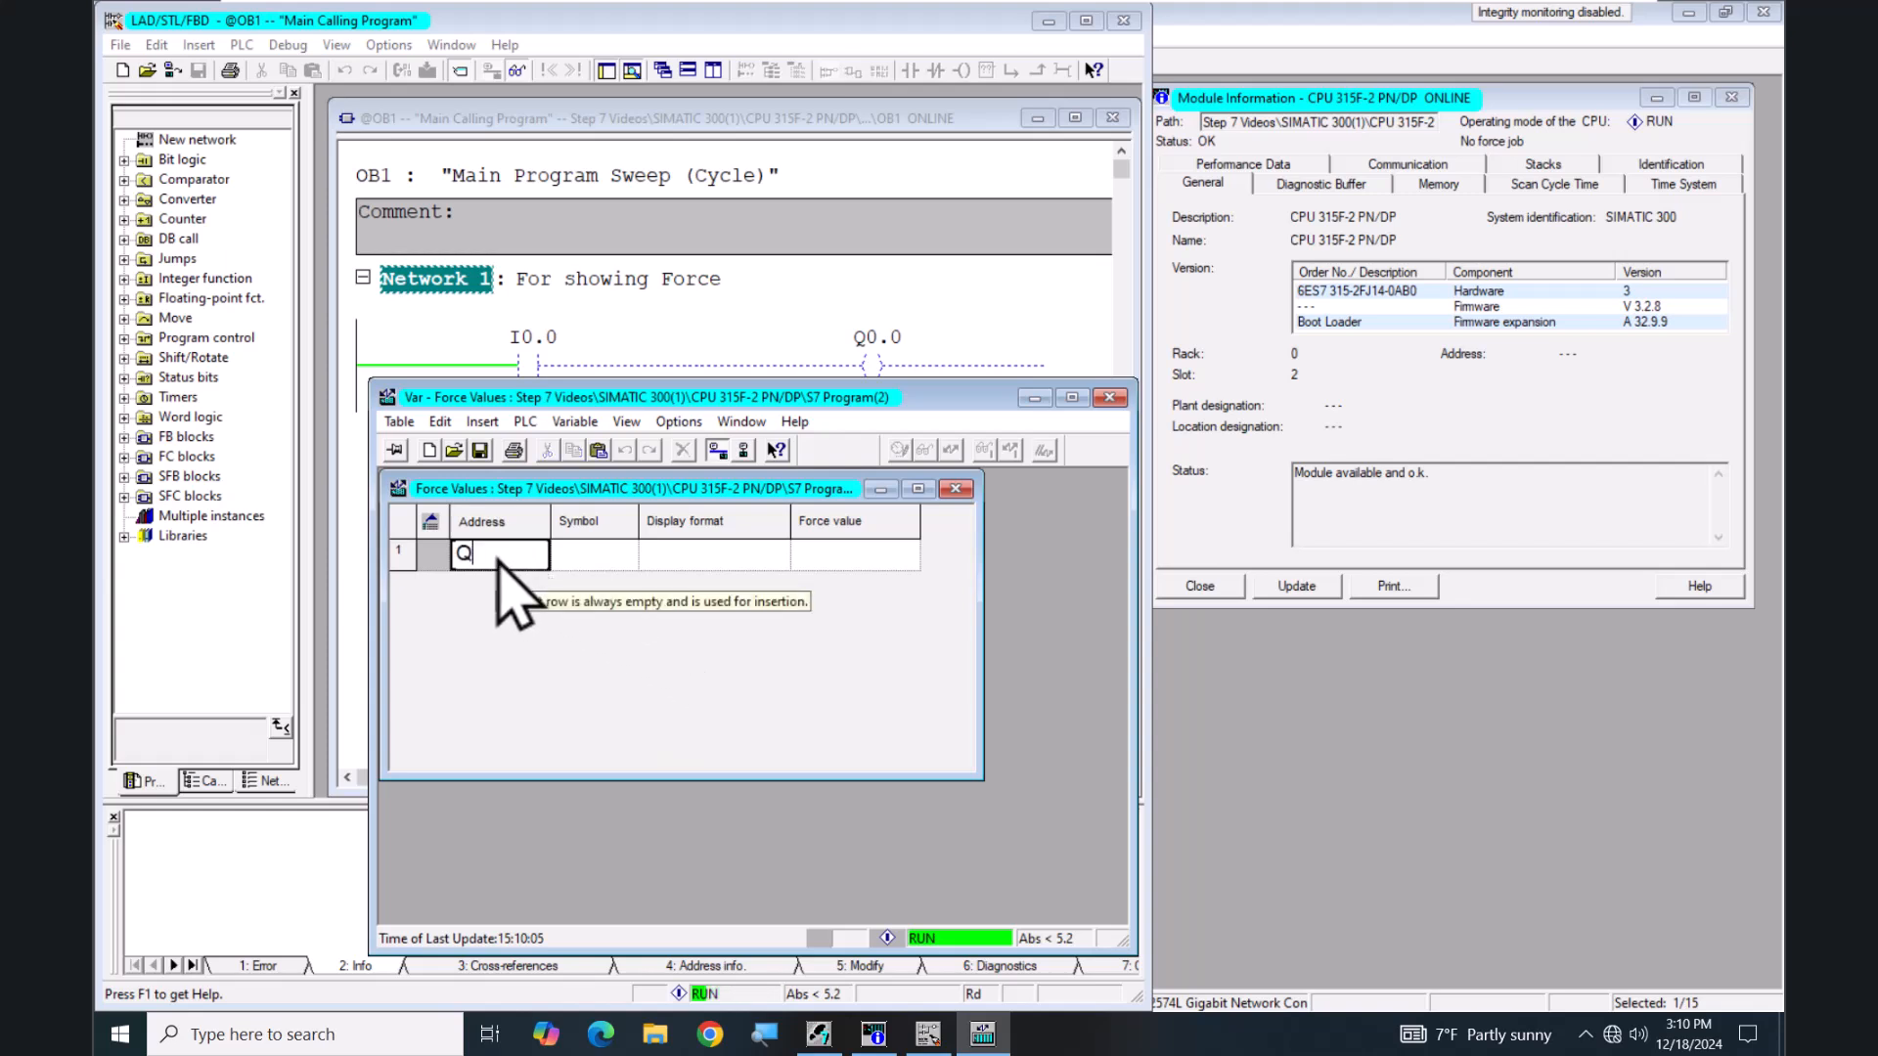
pyautogui.write('.')
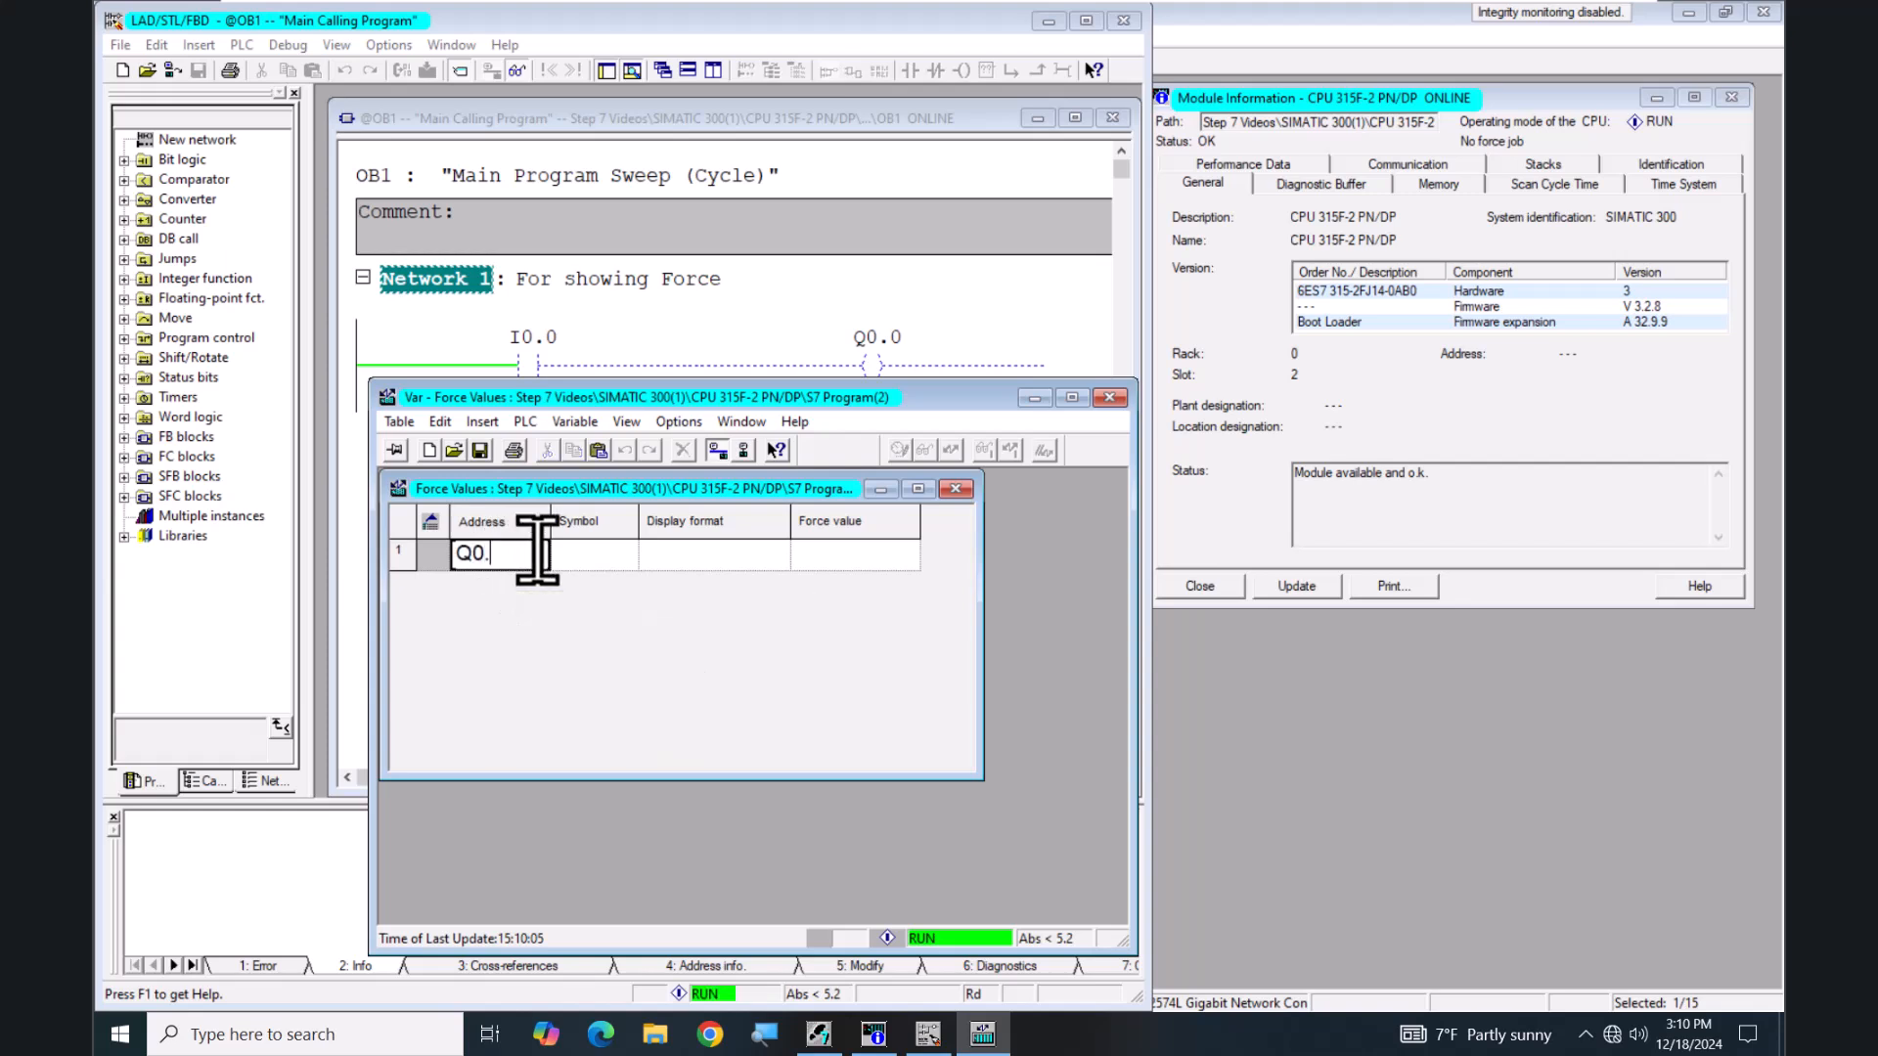
pyautogui.press('Return')
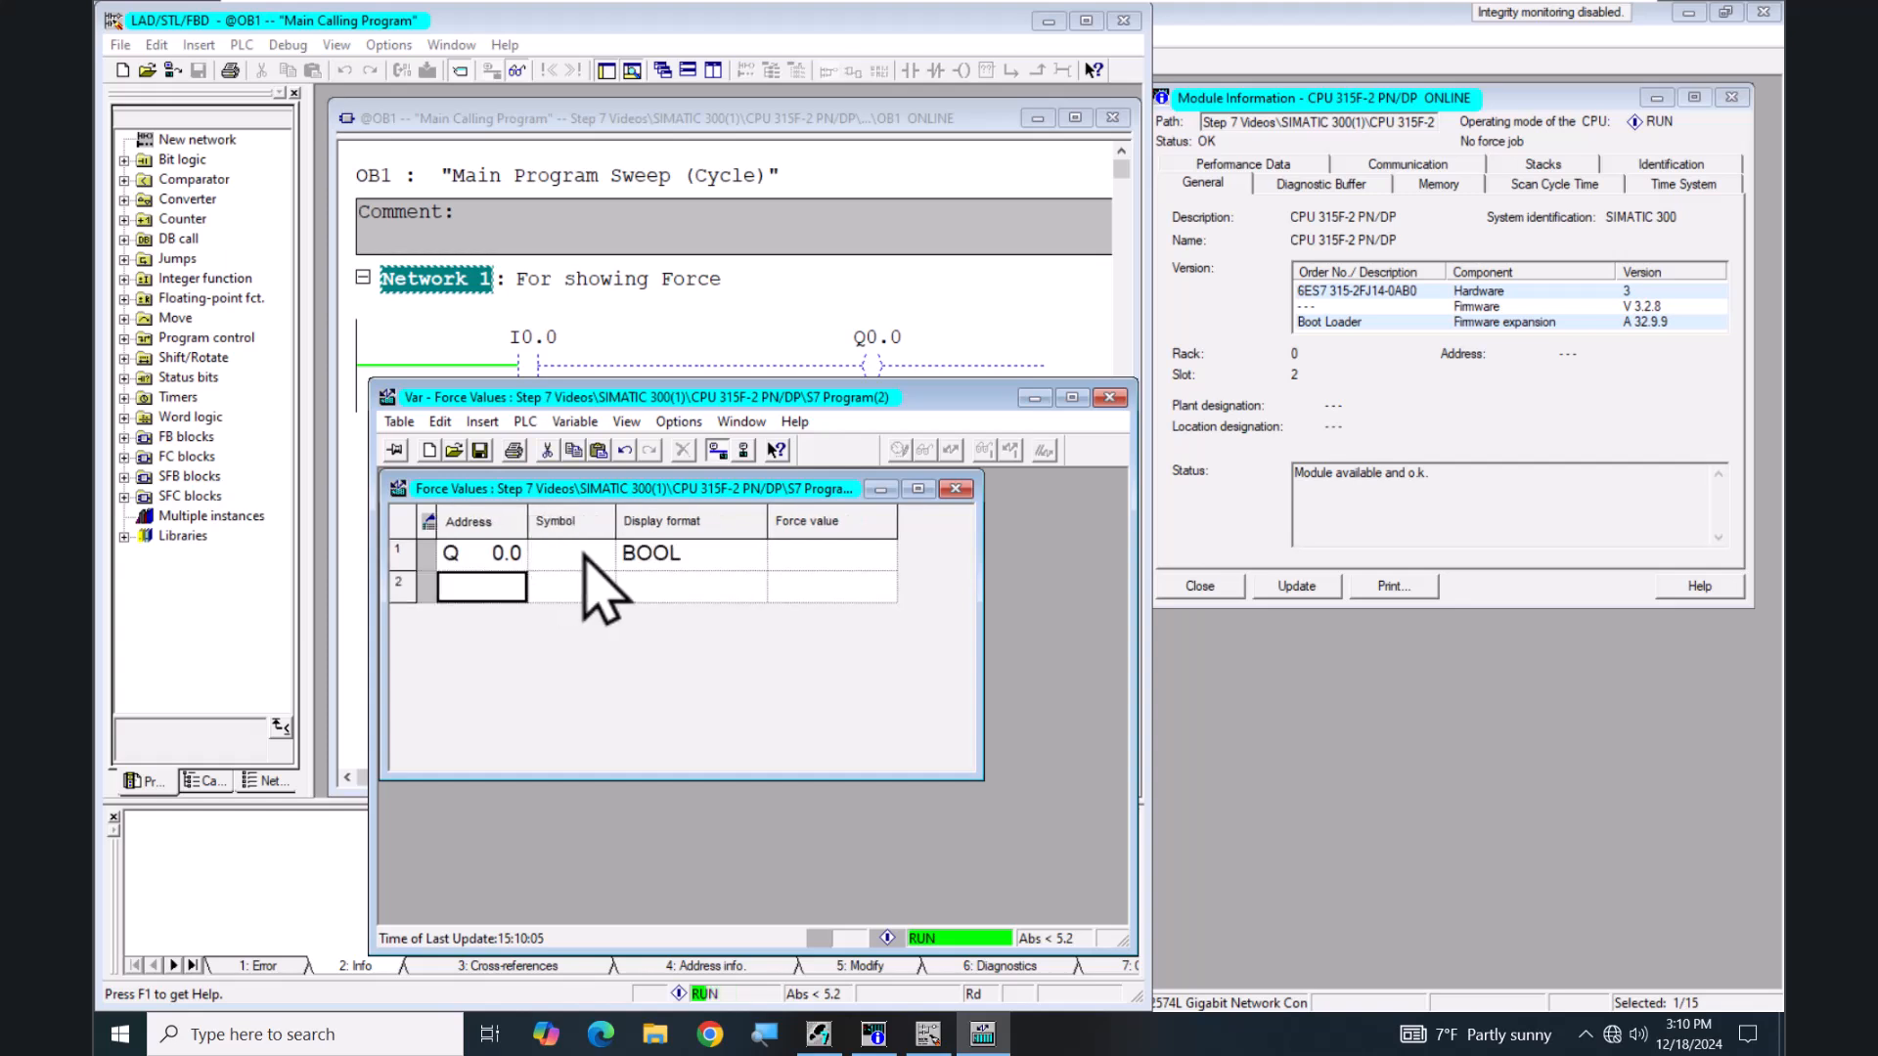
pyautogui.click(810, 554)
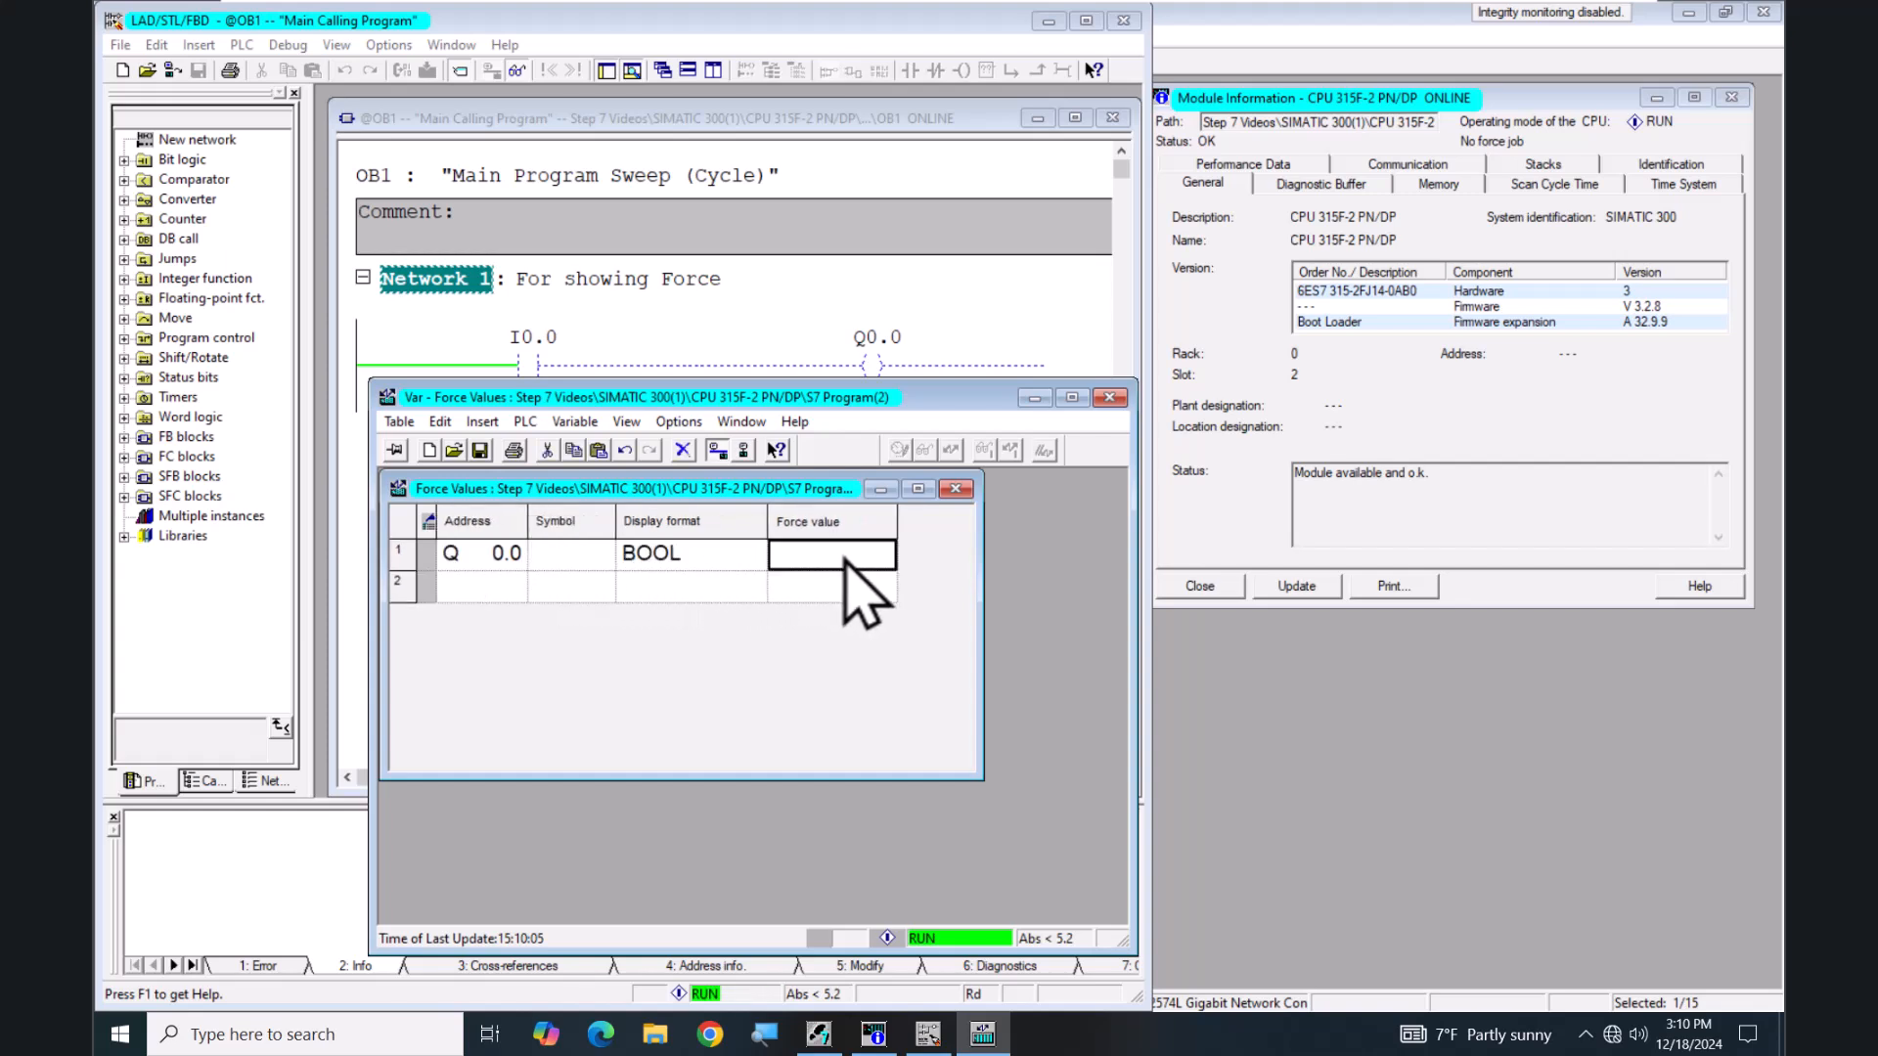
pyautogui.write('1')
pyautogui.press('Return')
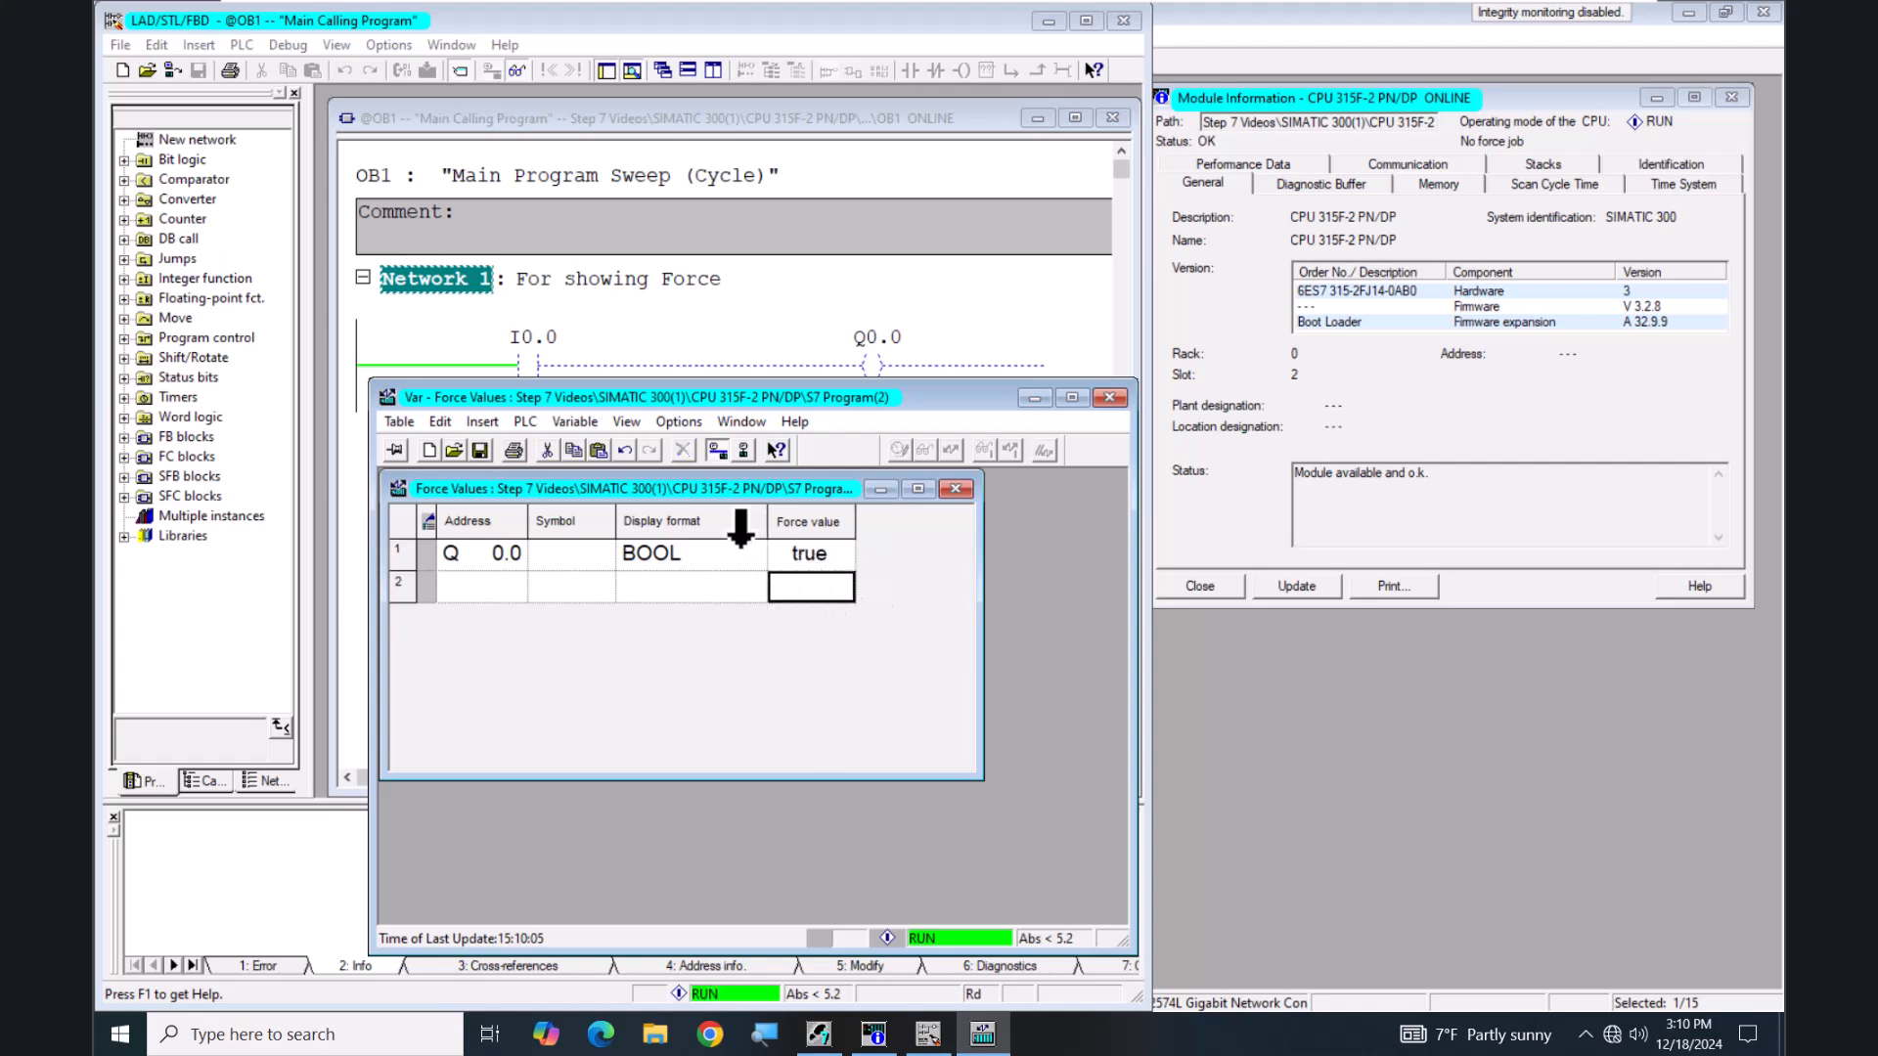
# Step: Force output Q0.0, accepting the caution, and update the CPU's module information
pyautogui.click(587, 429)
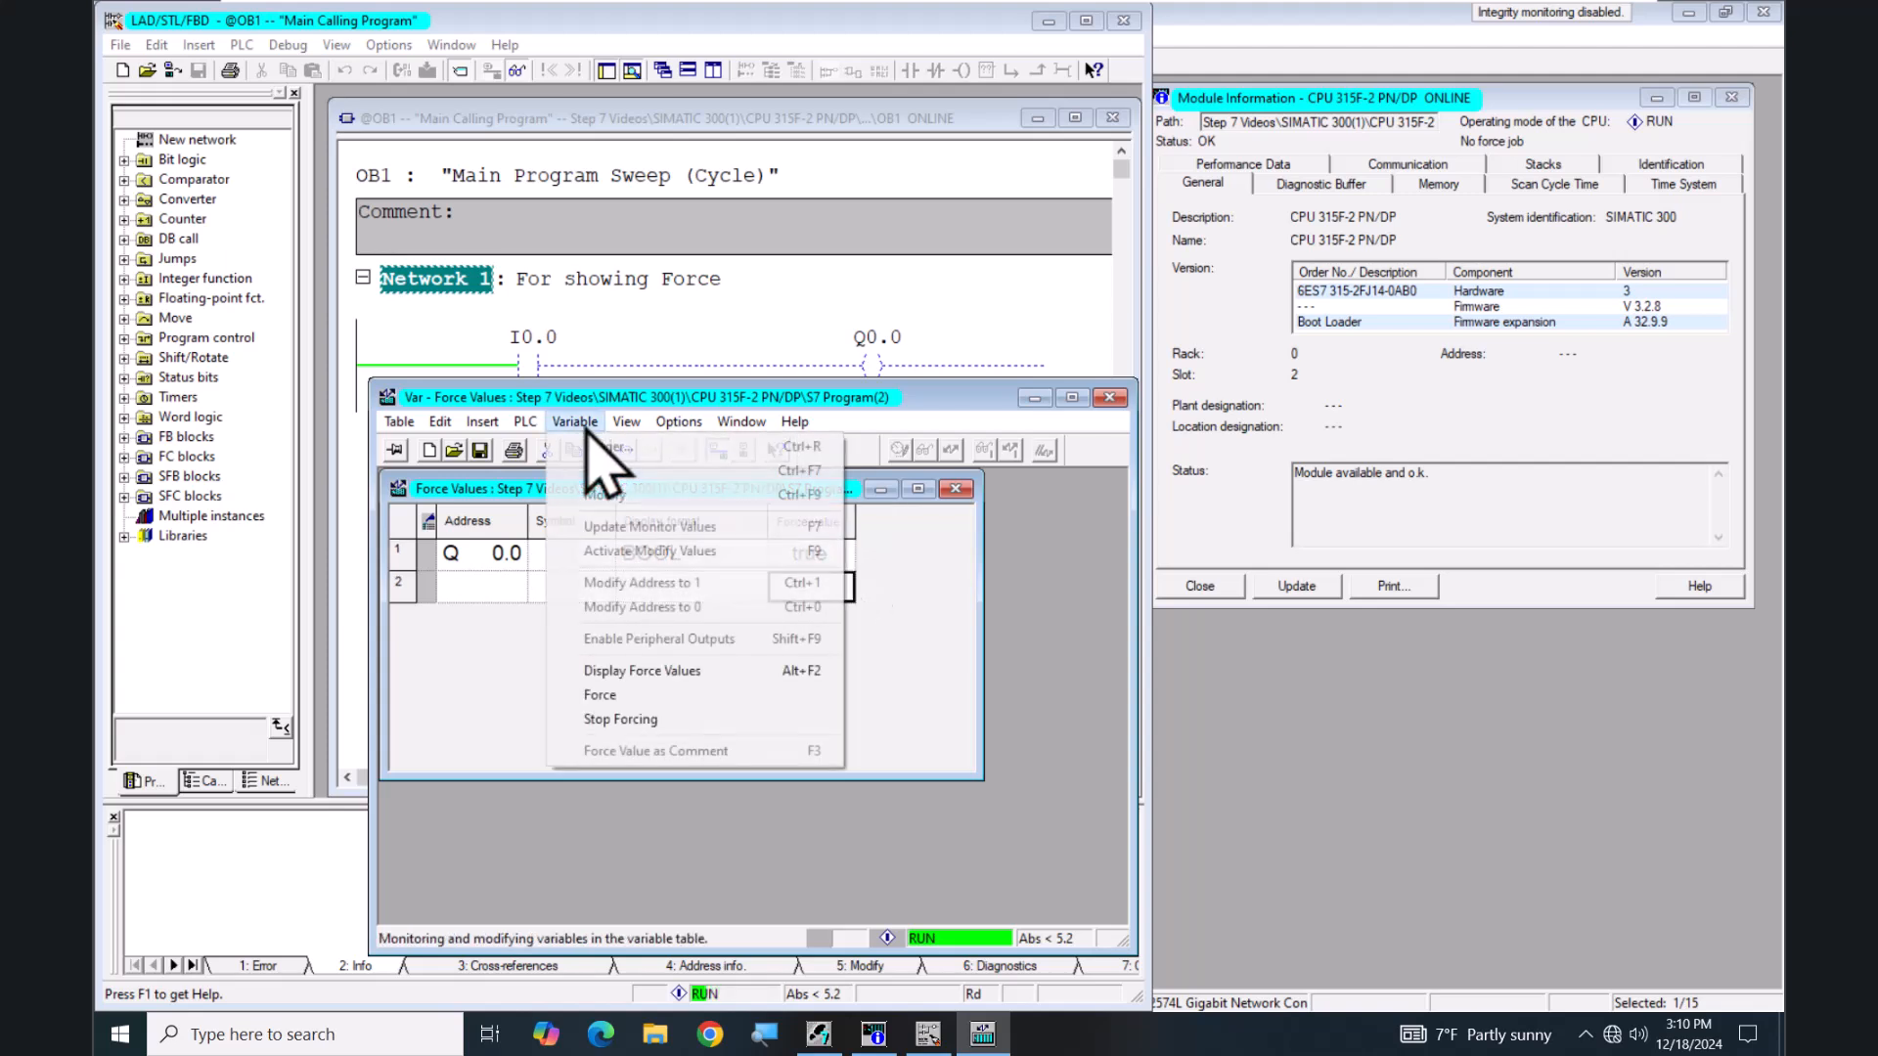
pyautogui.click(626, 695)
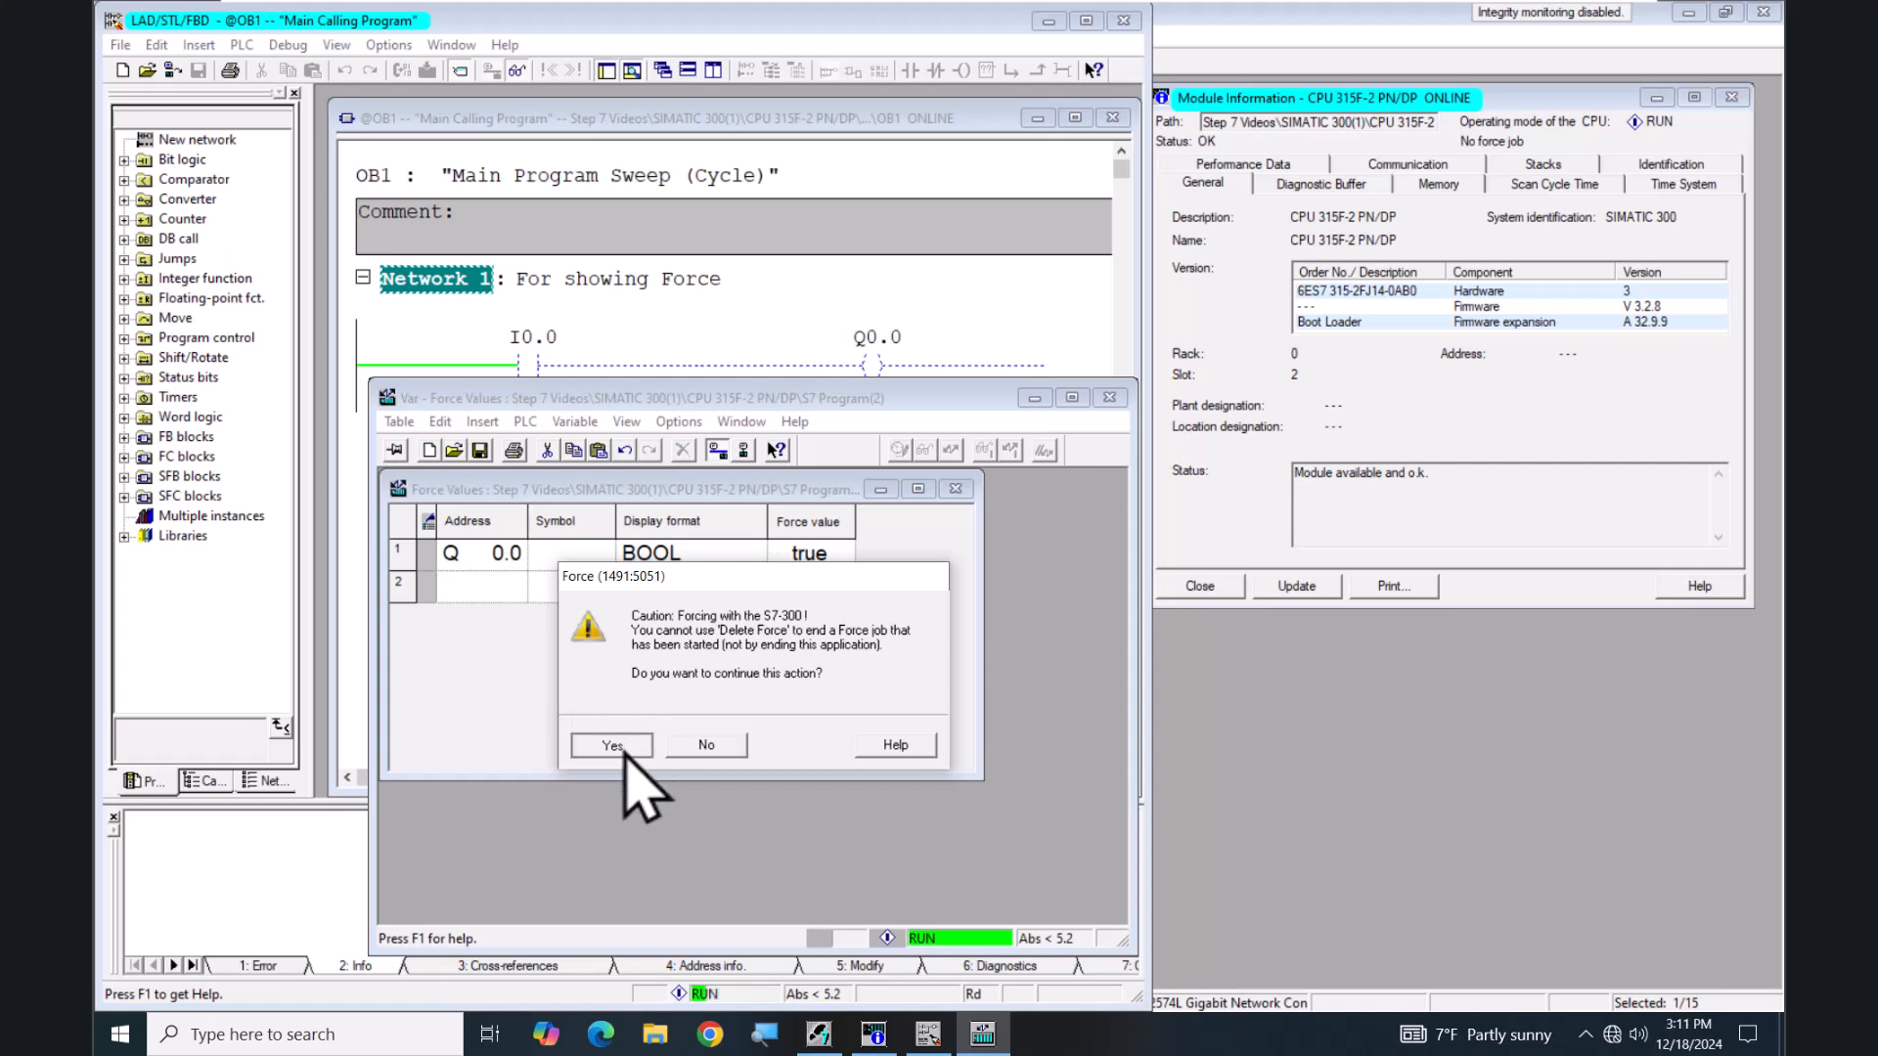
pyautogui.click(613, 747)
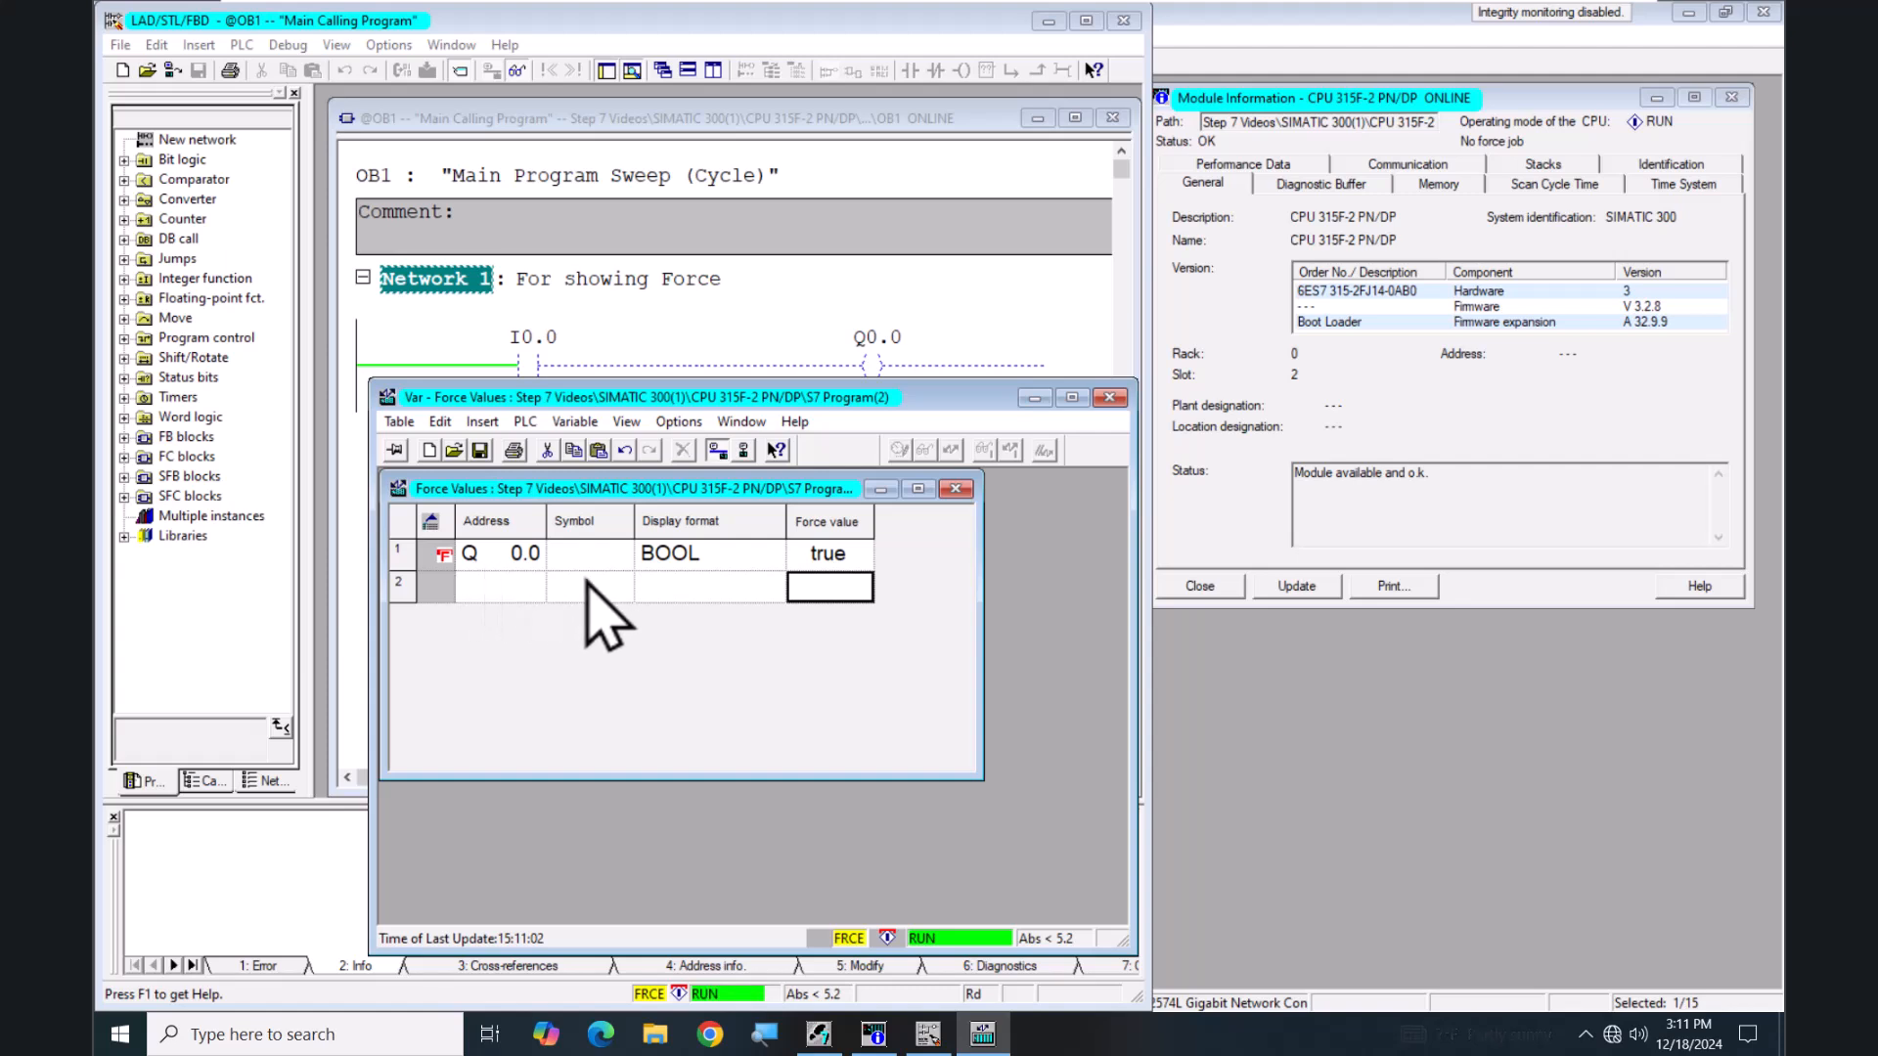
pyautogui.click(1518, 104)
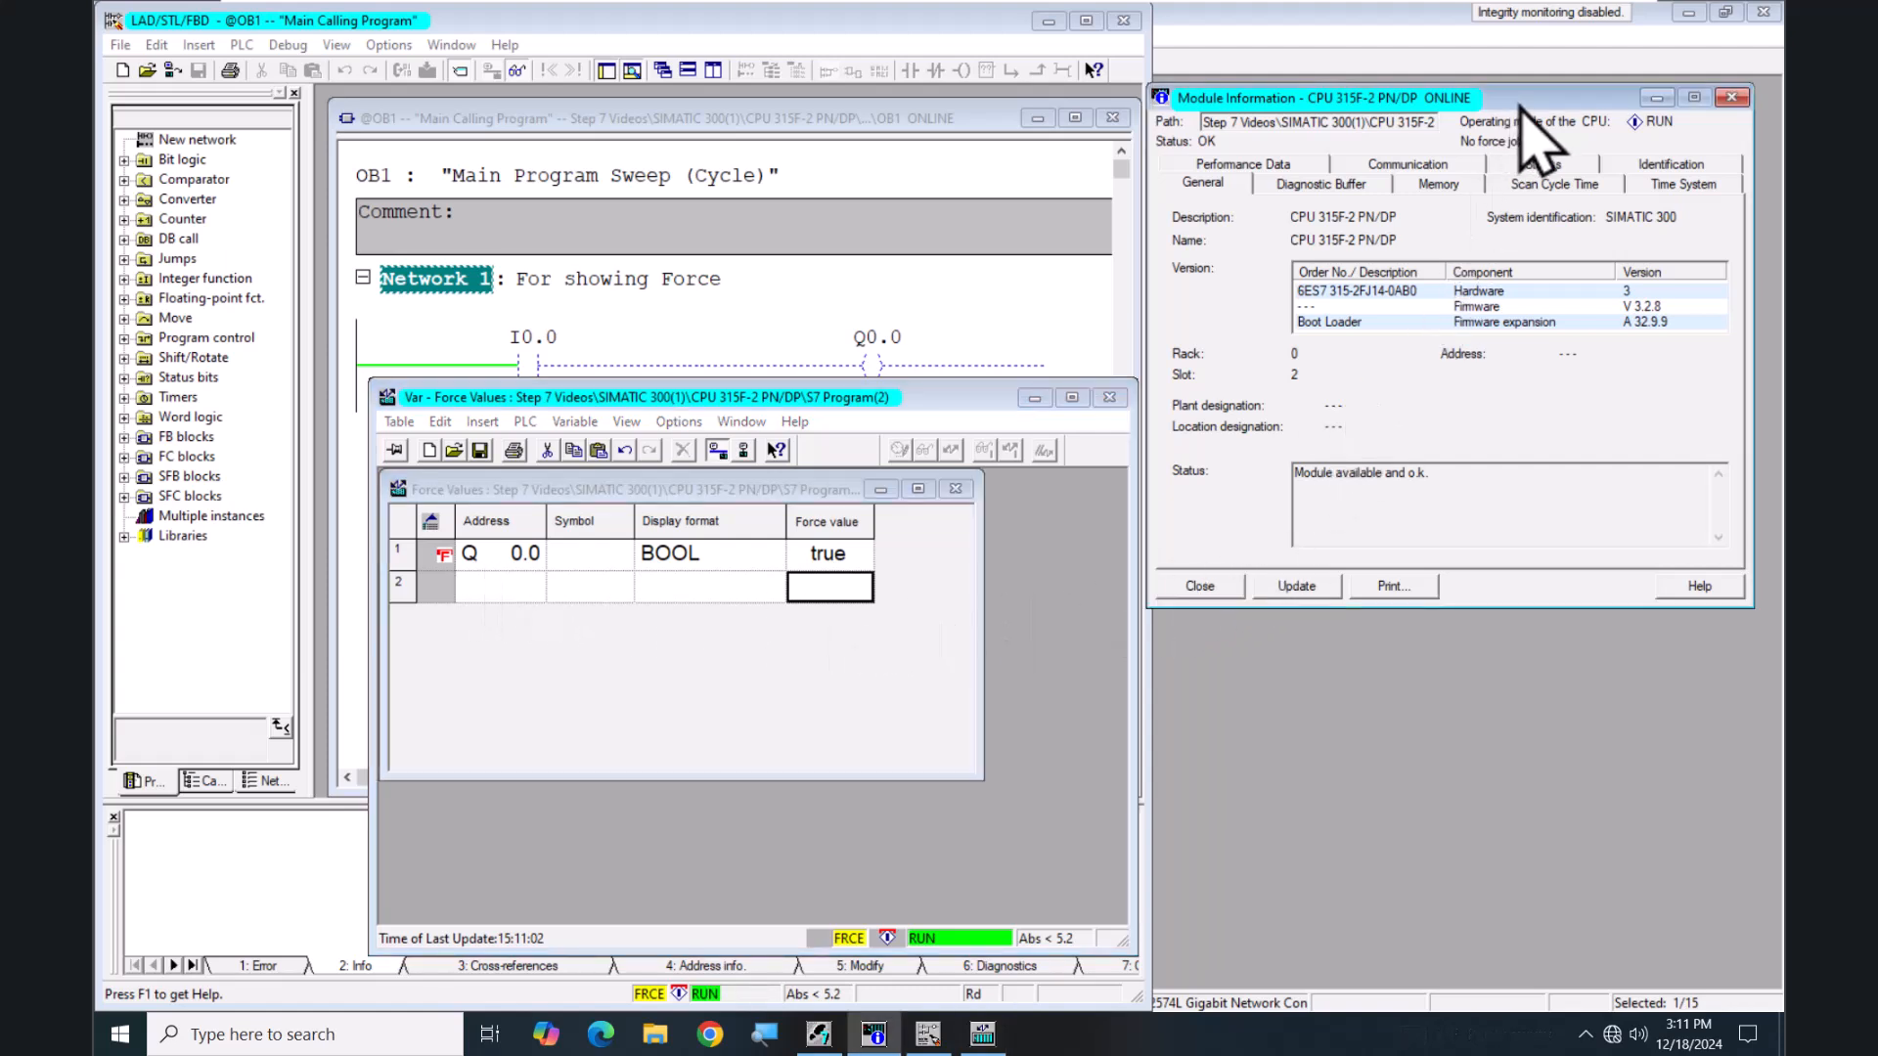
pyautogui.click(1310, 589)
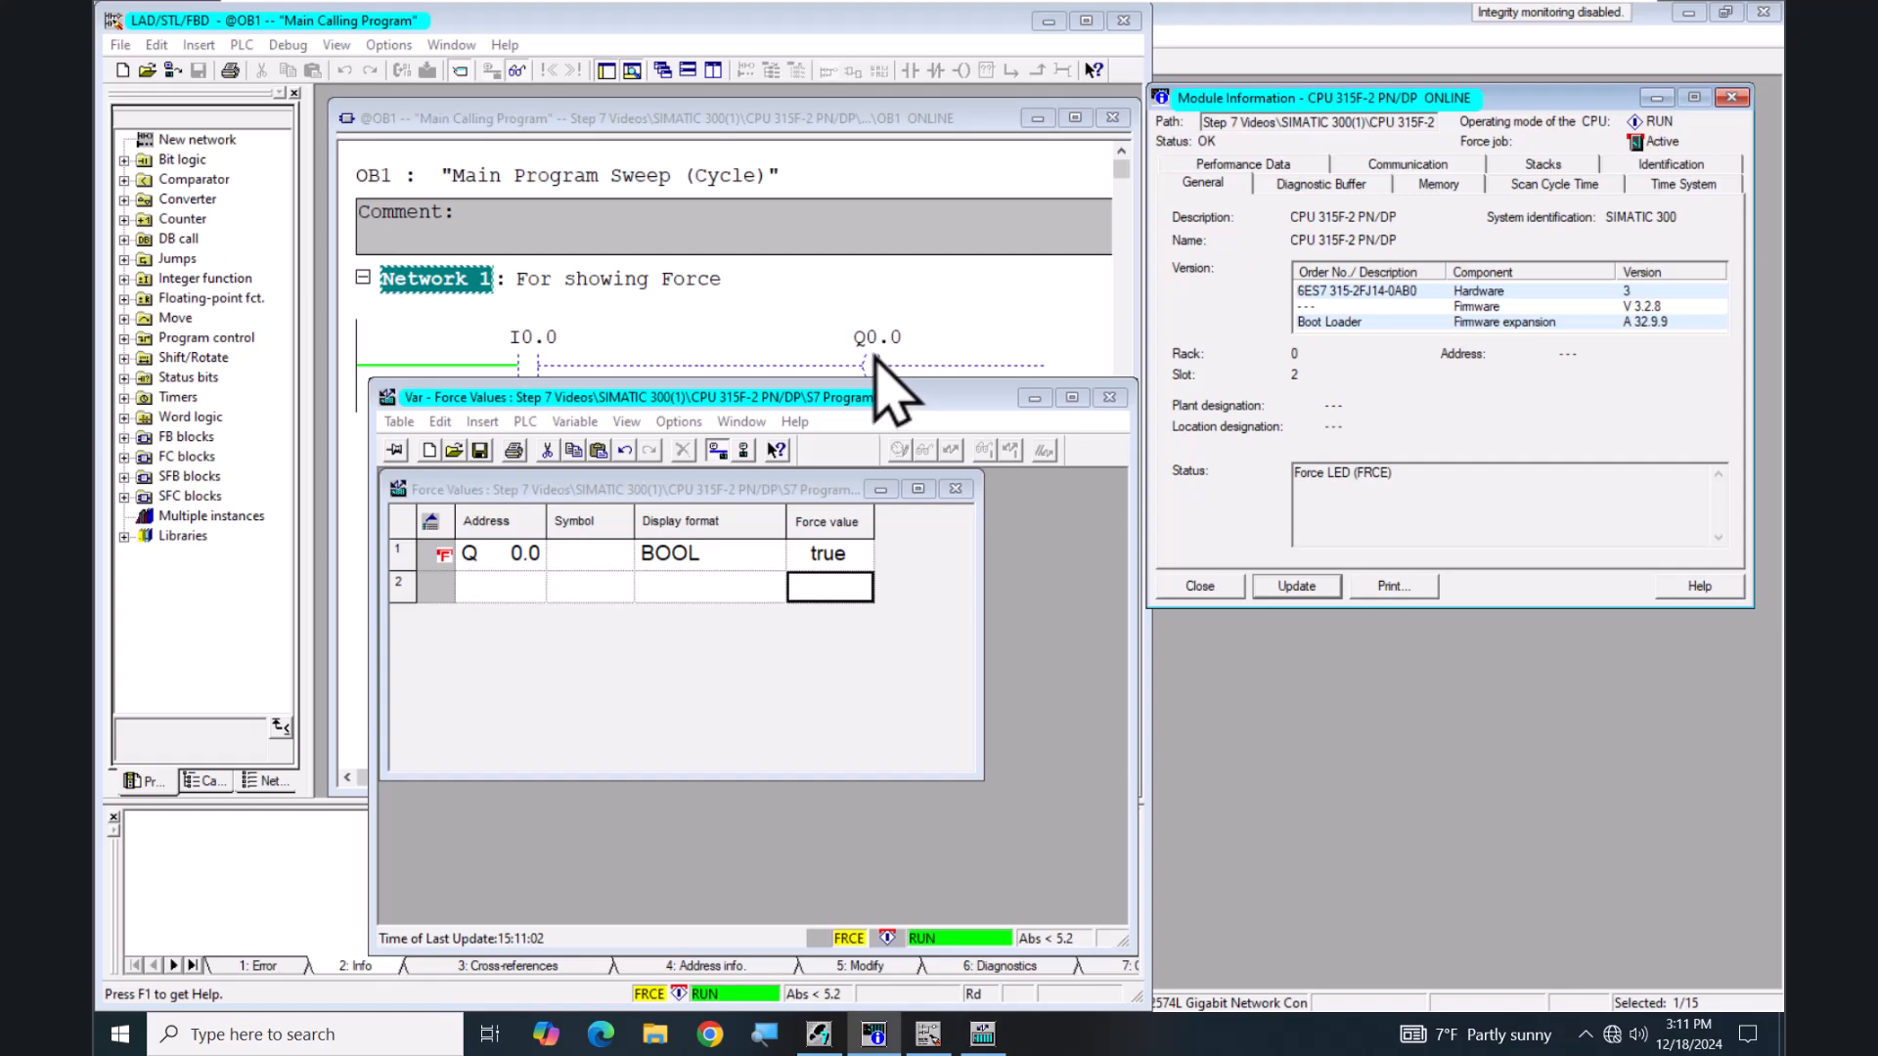
# Step: Enable the Address Identification display for the OB1 ladder logic
pyautogui.click(499, 29)
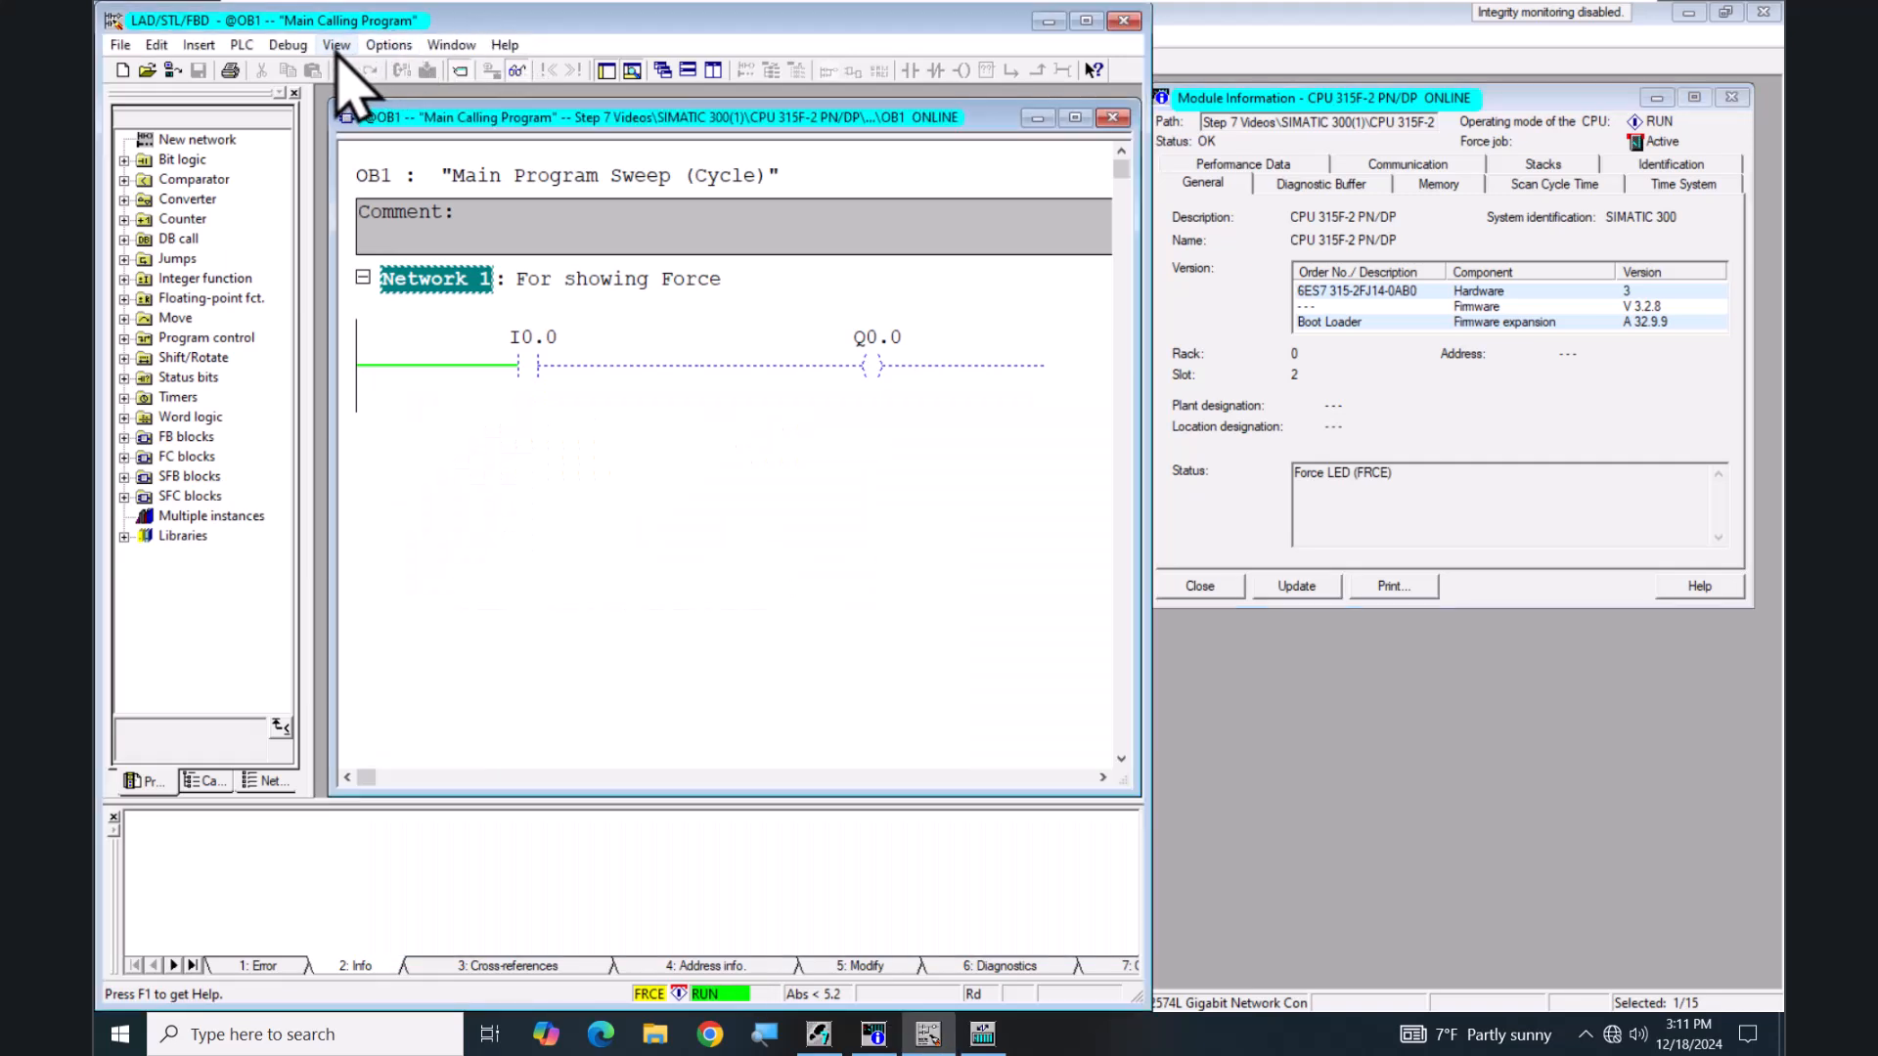
pyautogui.click(337, 46)
pyautogui.moveTo(421, 285)
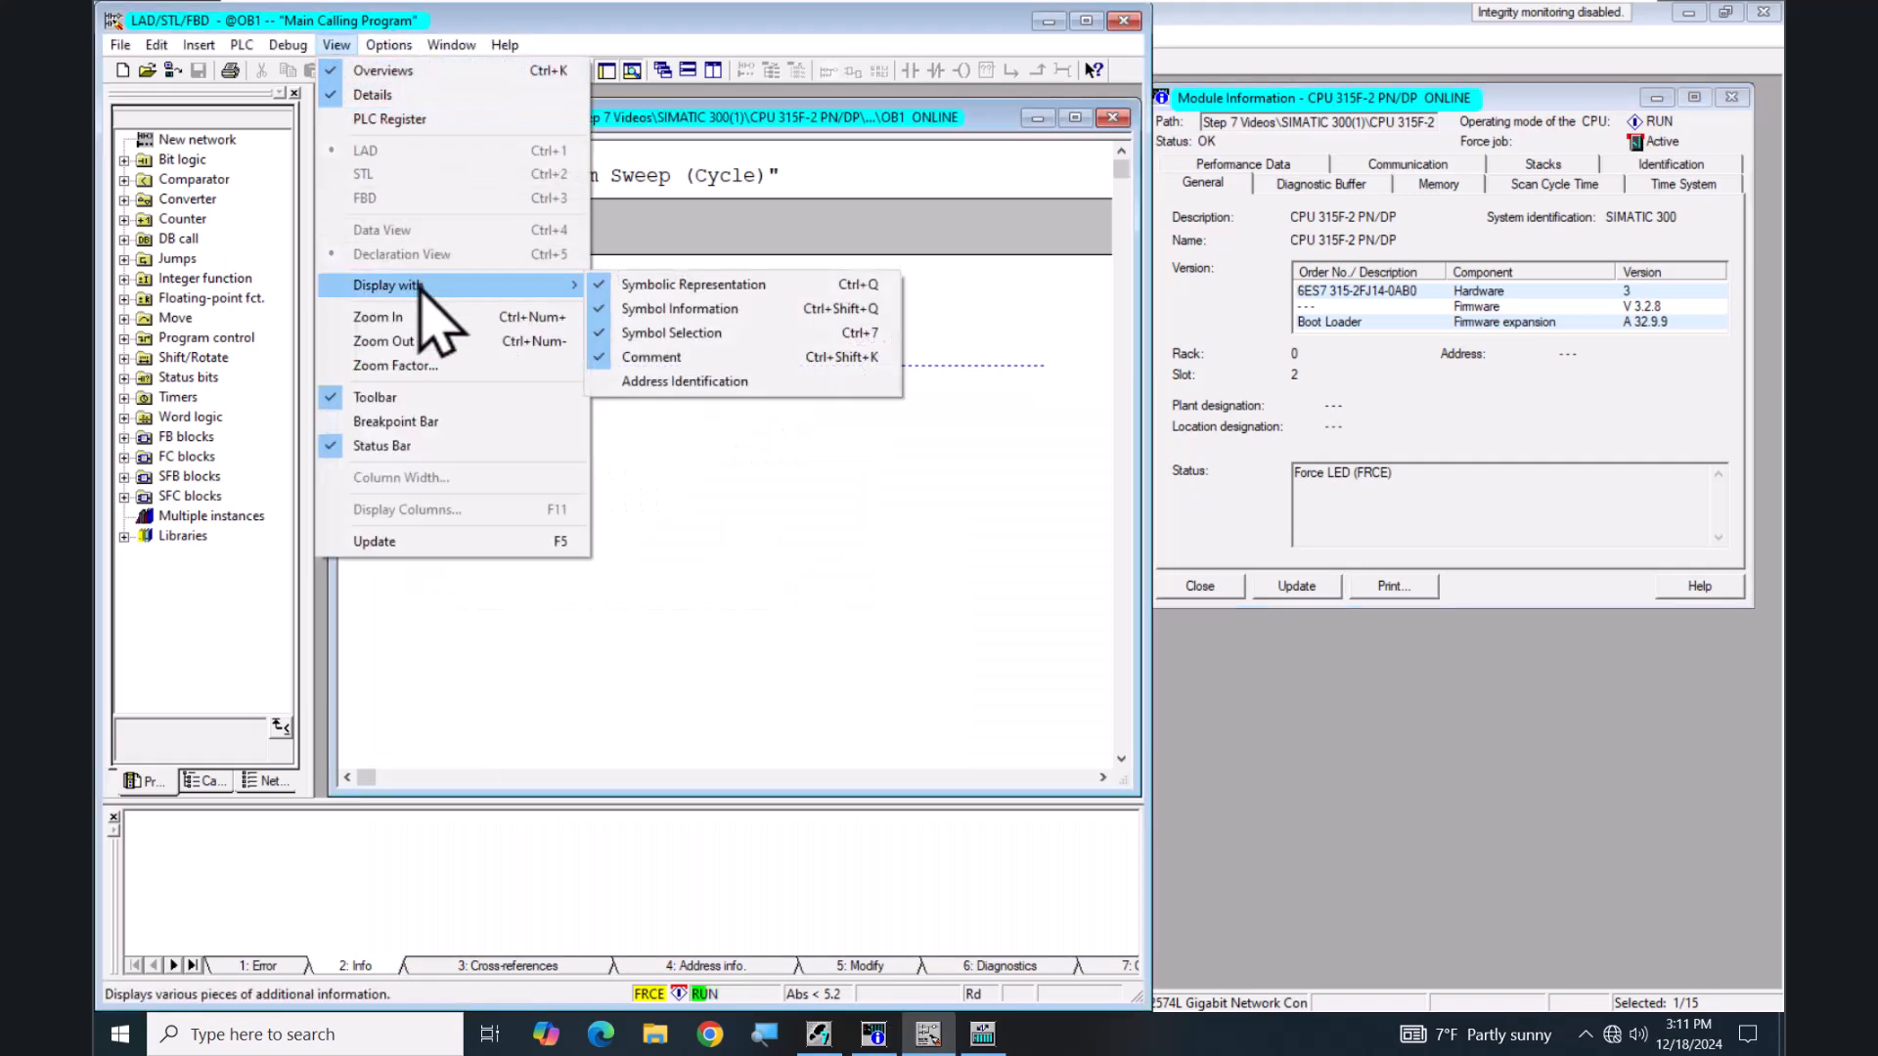
pyautogui.click(685, 384)
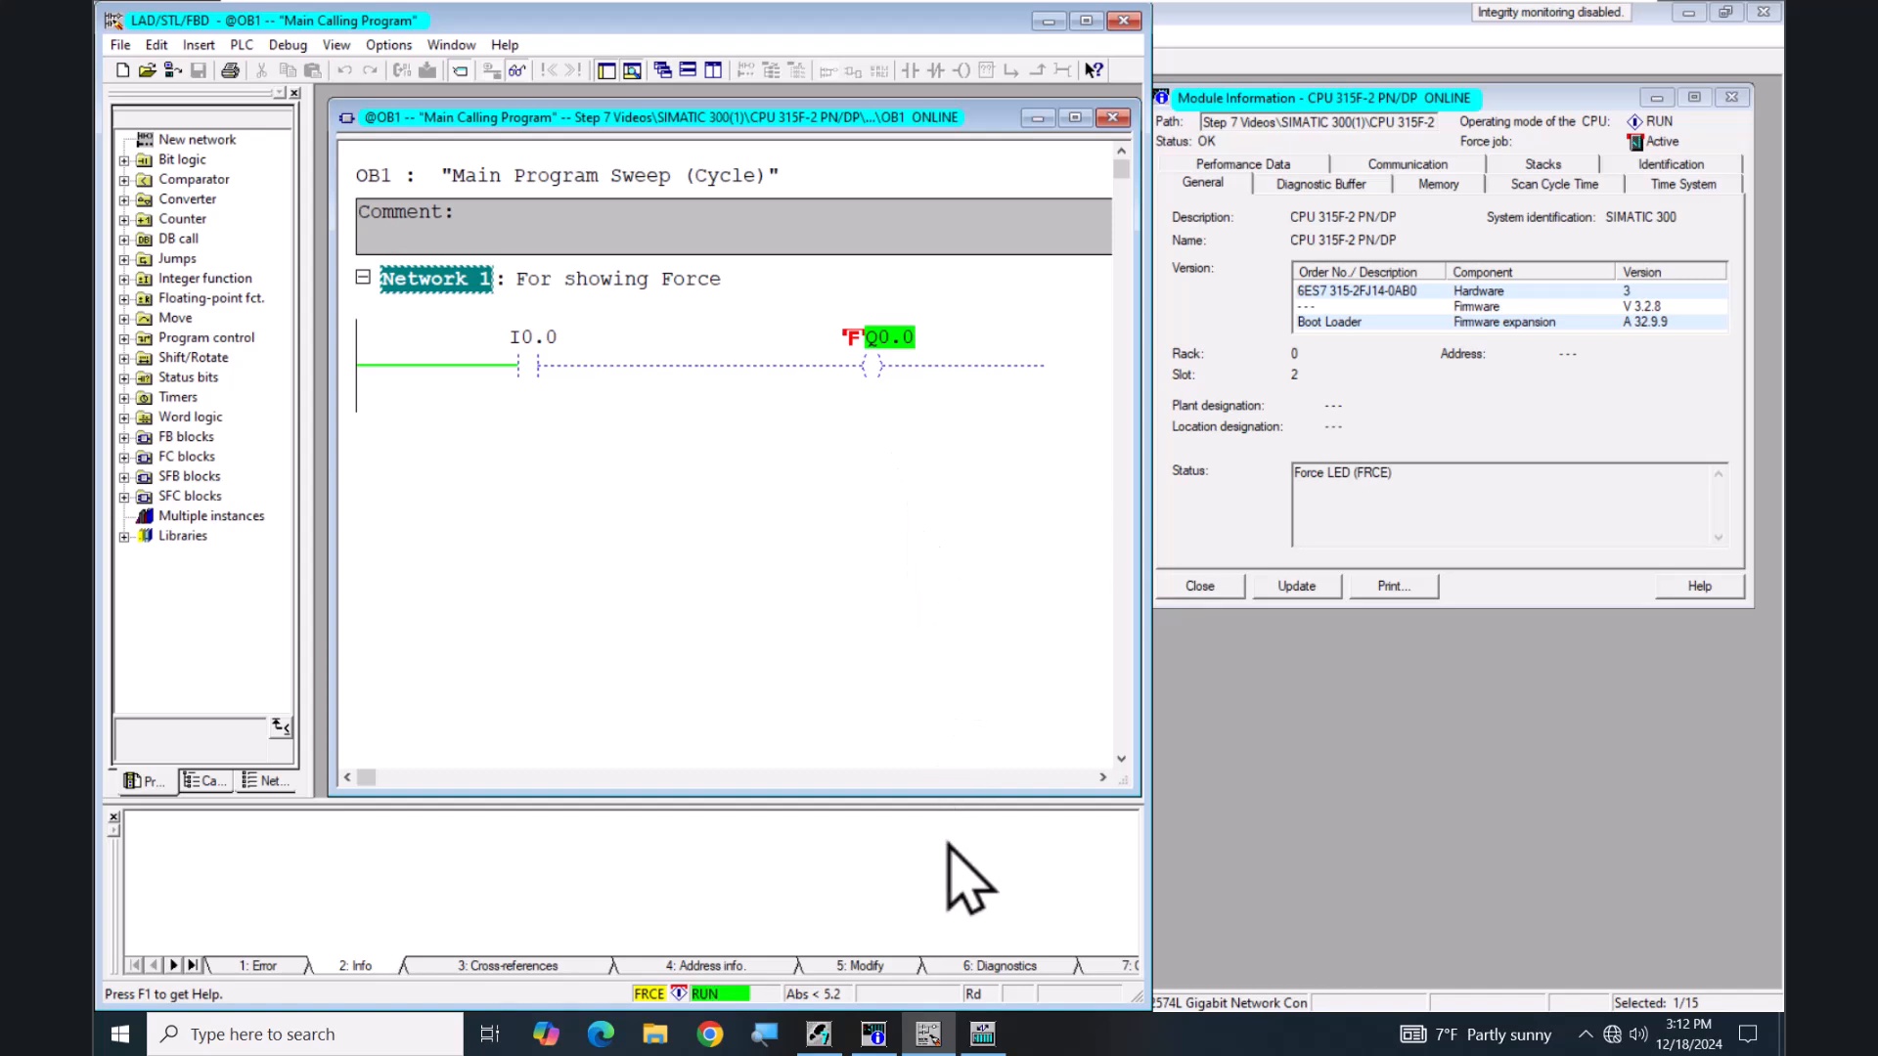
# Step: Stop forcing in the force values table, accepting the caution, and update the CPU's module information
pyautogui.click(982, 1039)
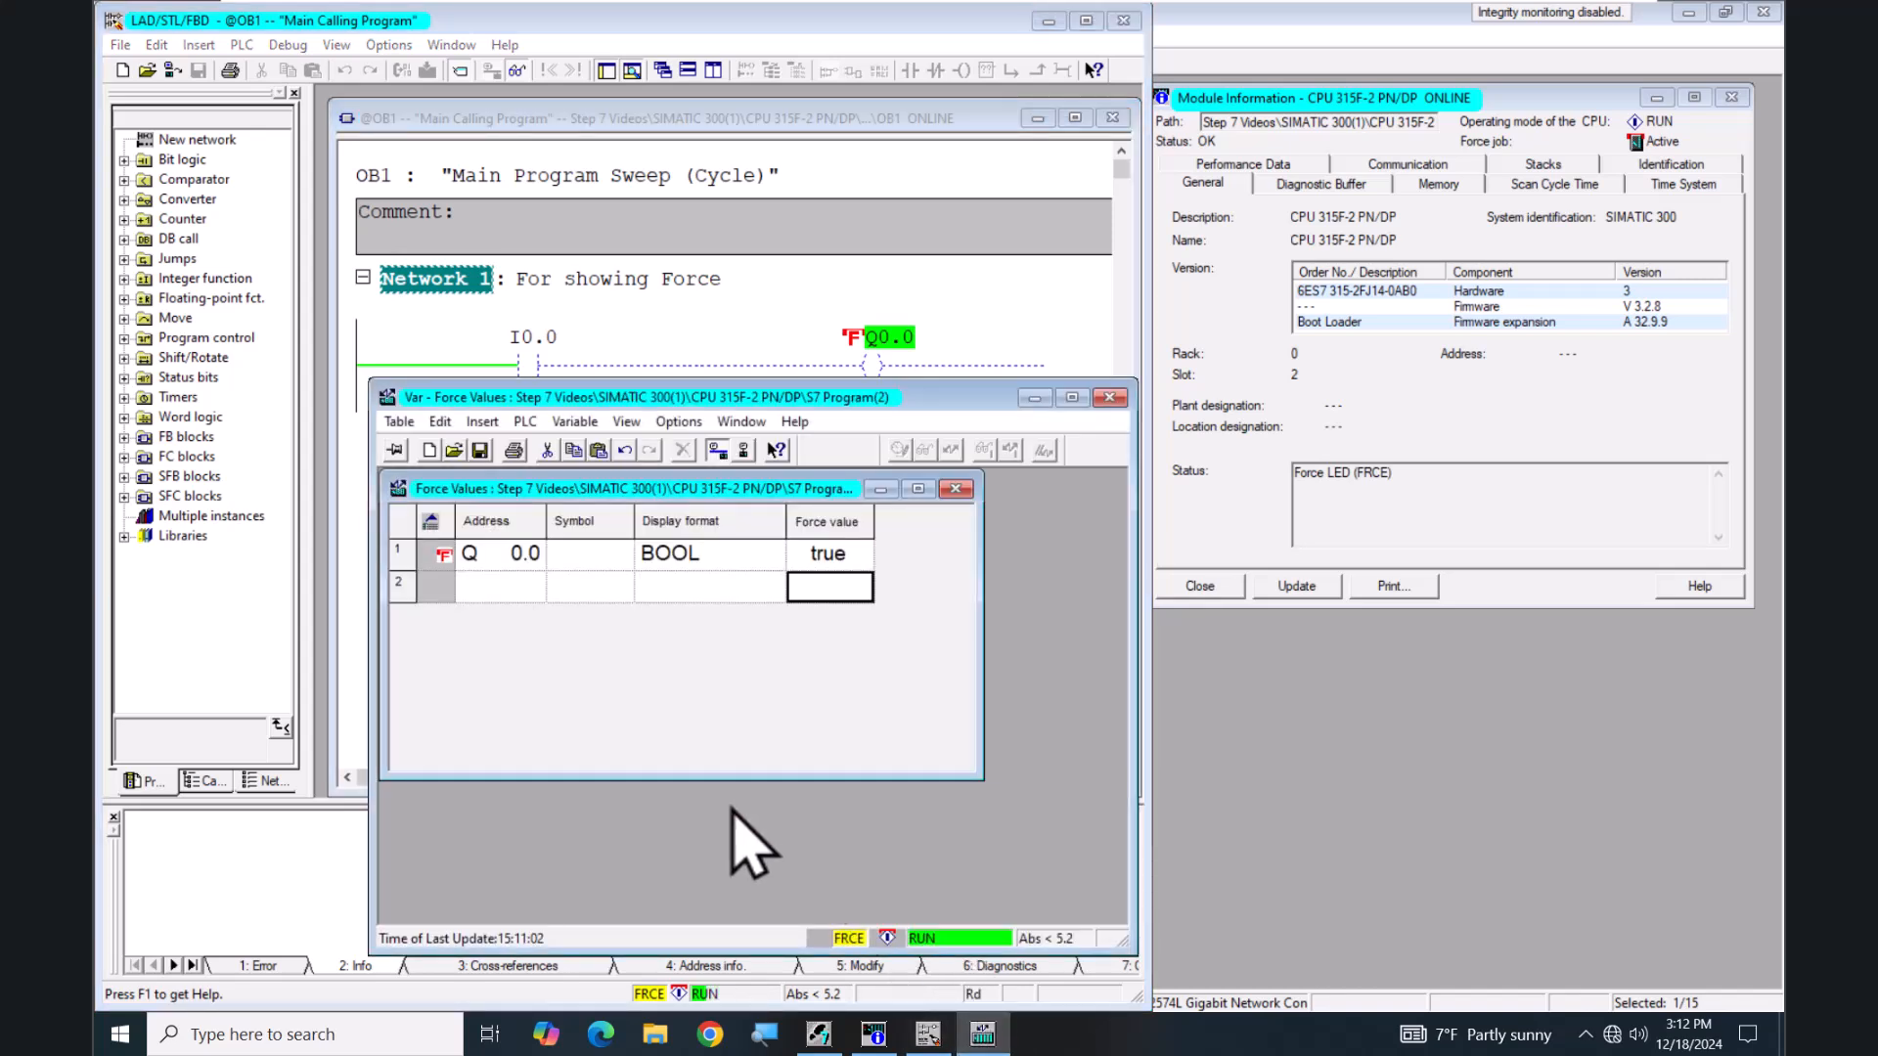
pyautogui.click(576, 422)
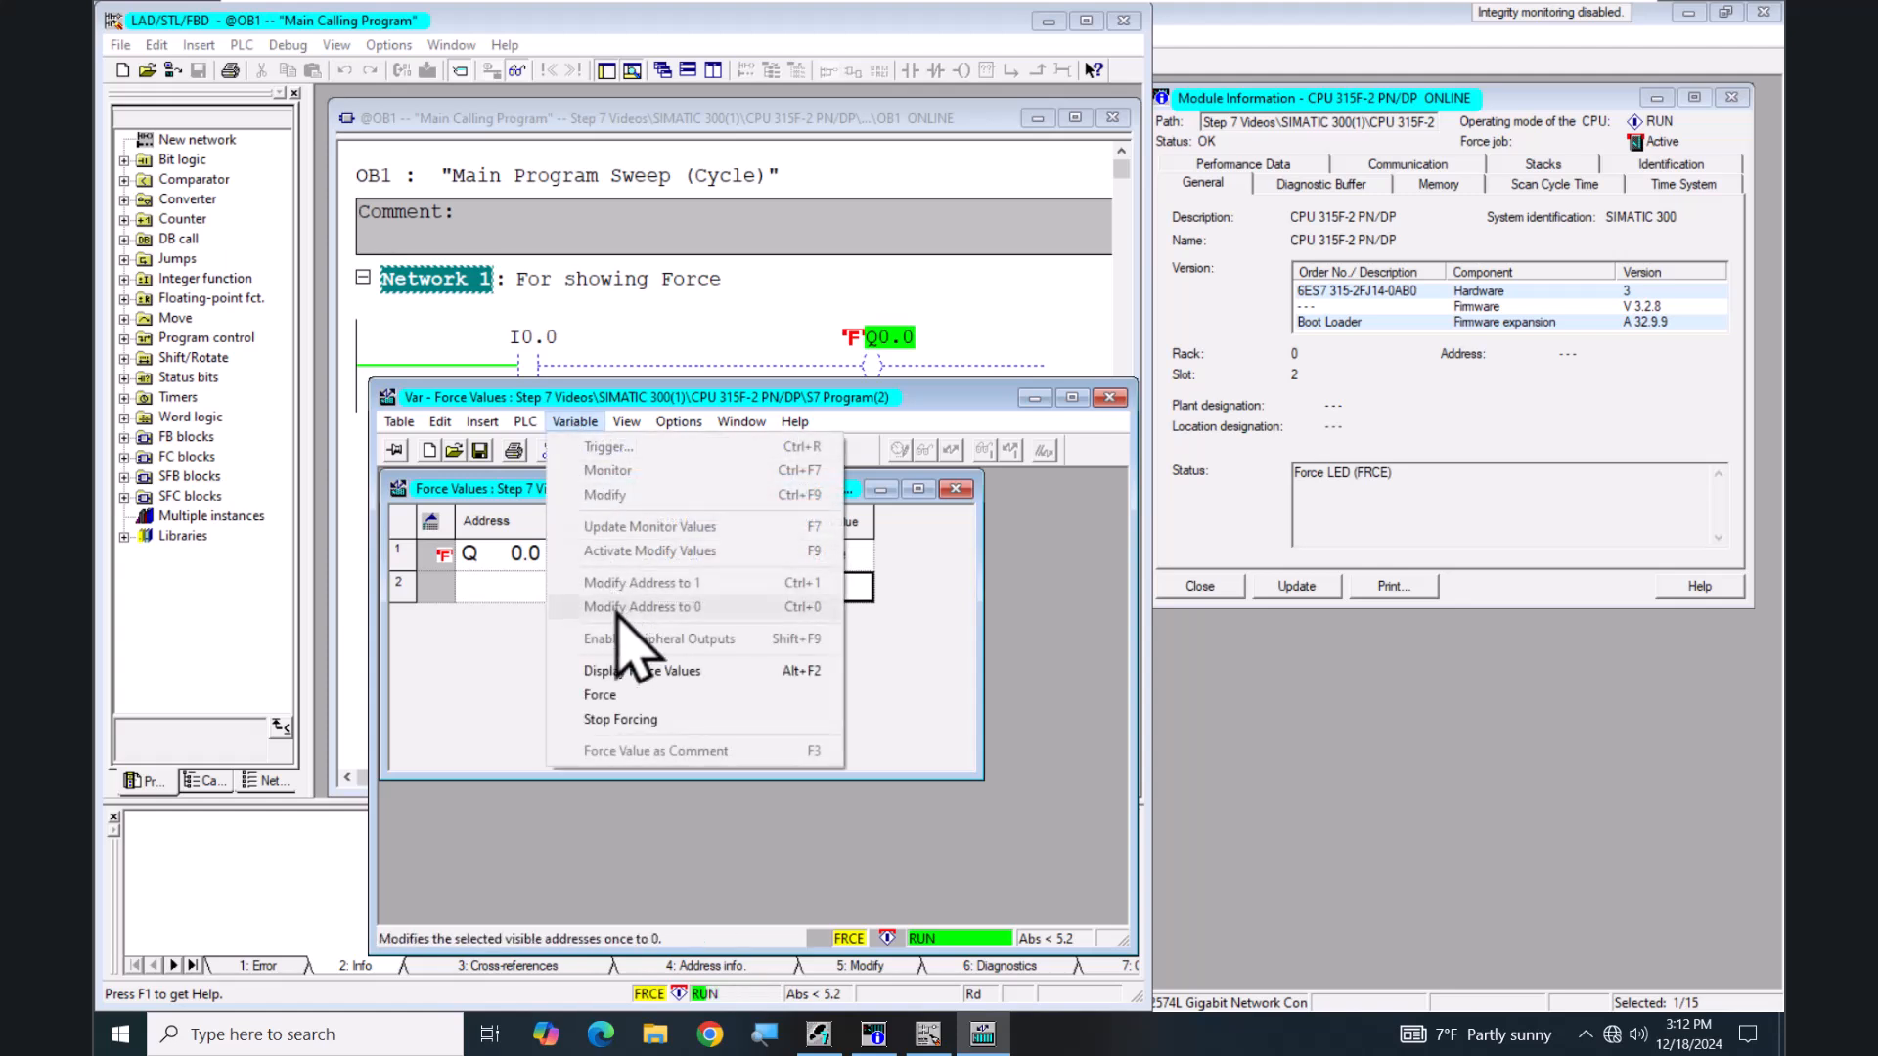
pyautogui.click(643, 719)
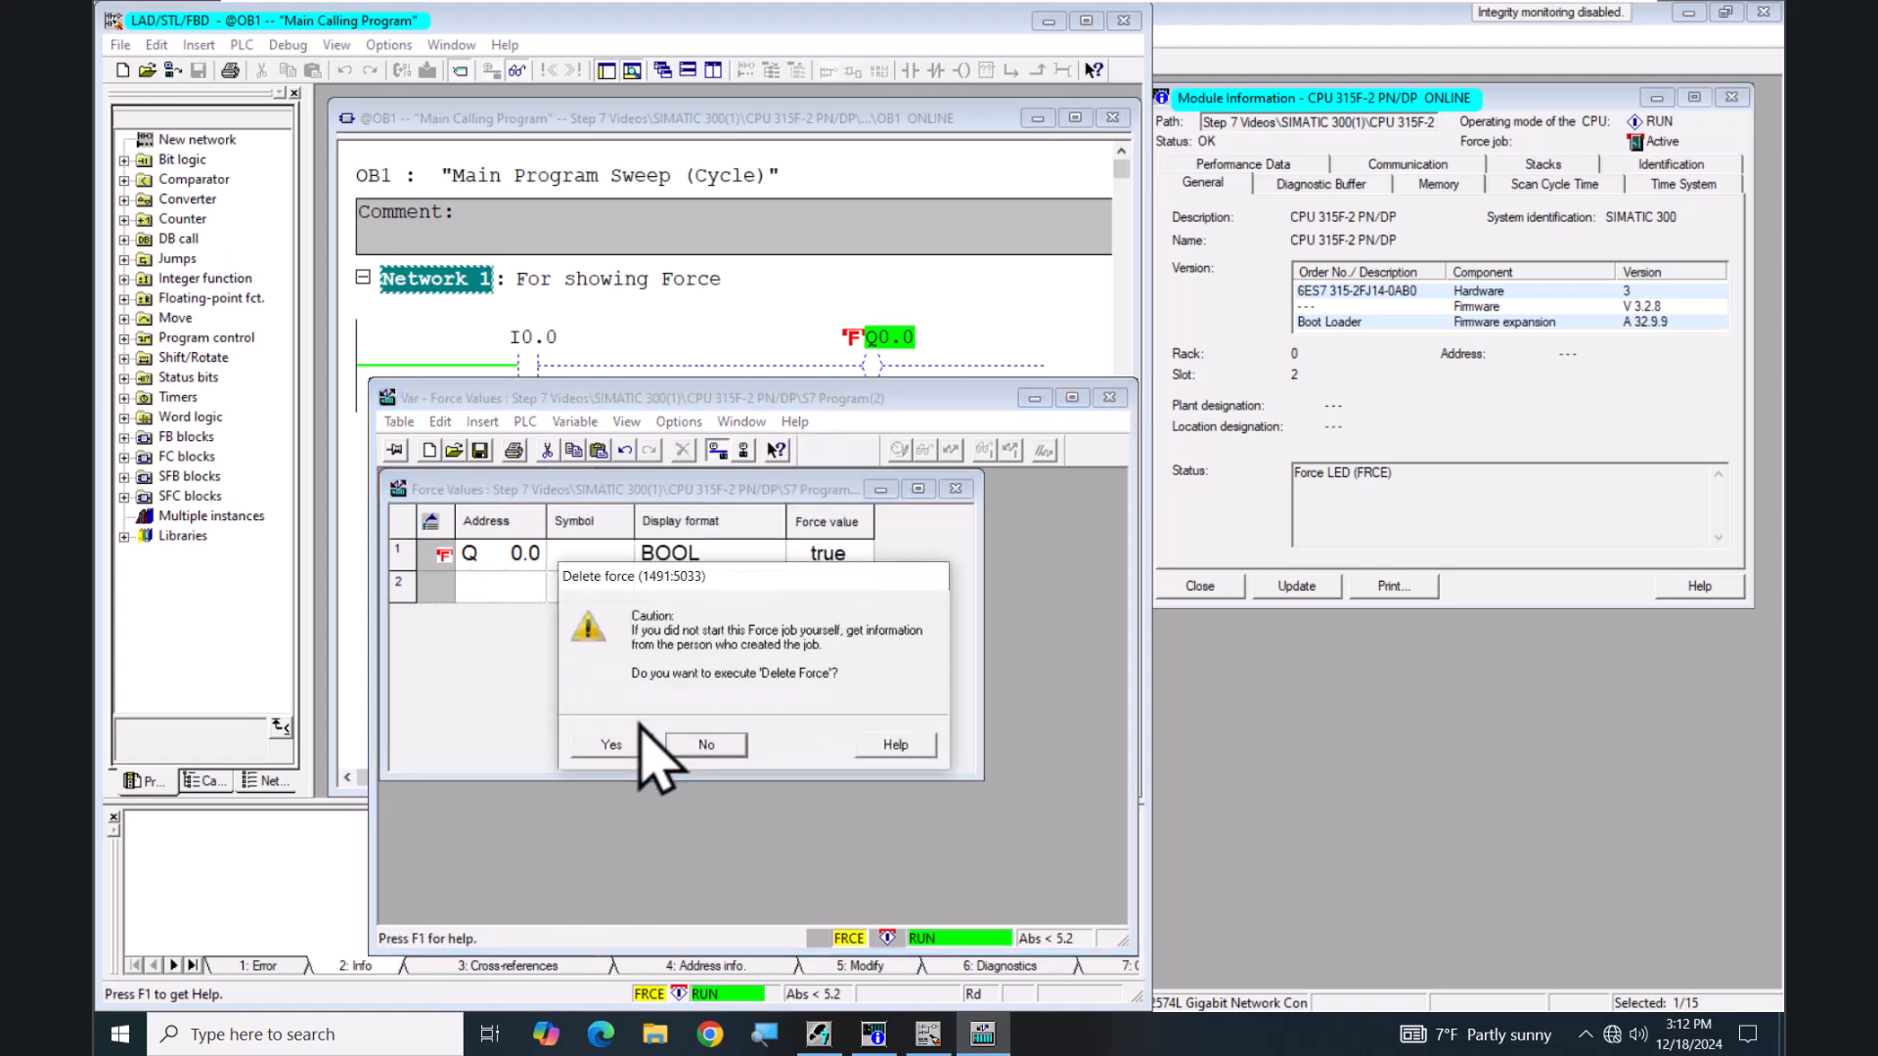
pyautogui.click(618, 741)
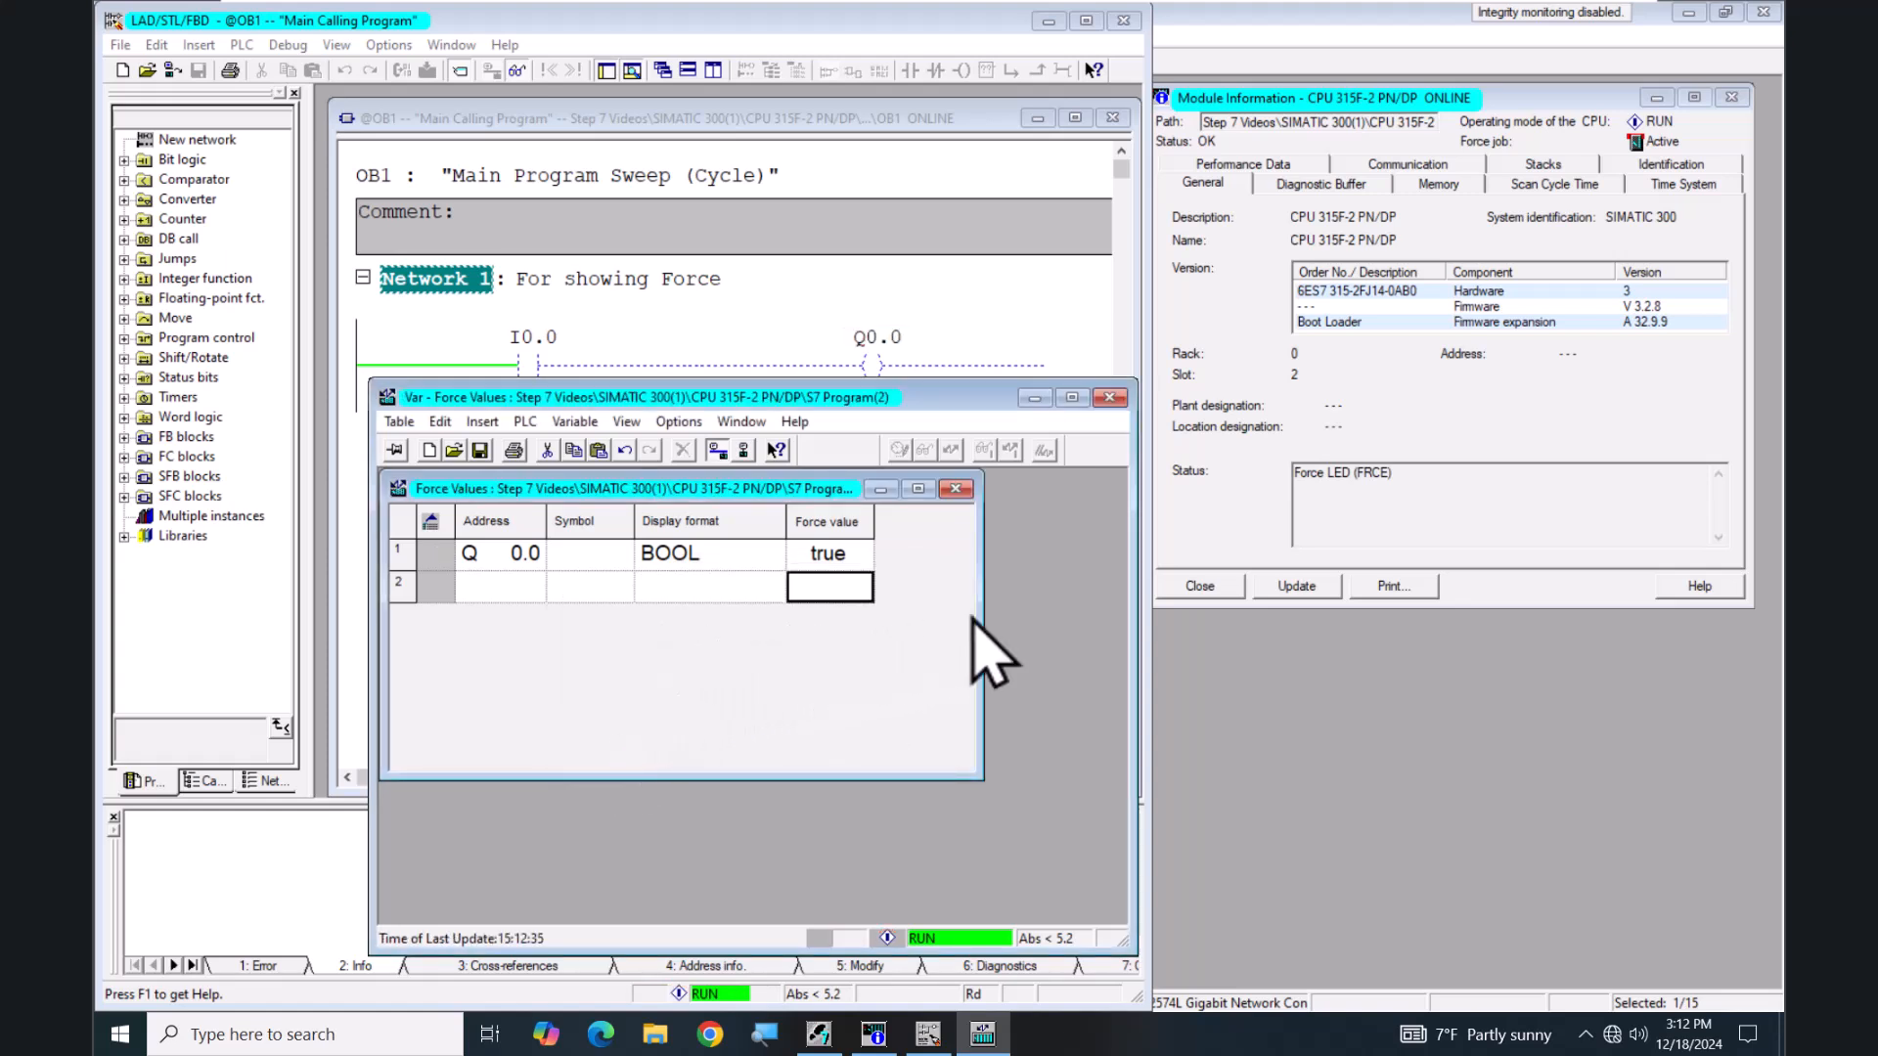
pyautogui.click(1297, 586)
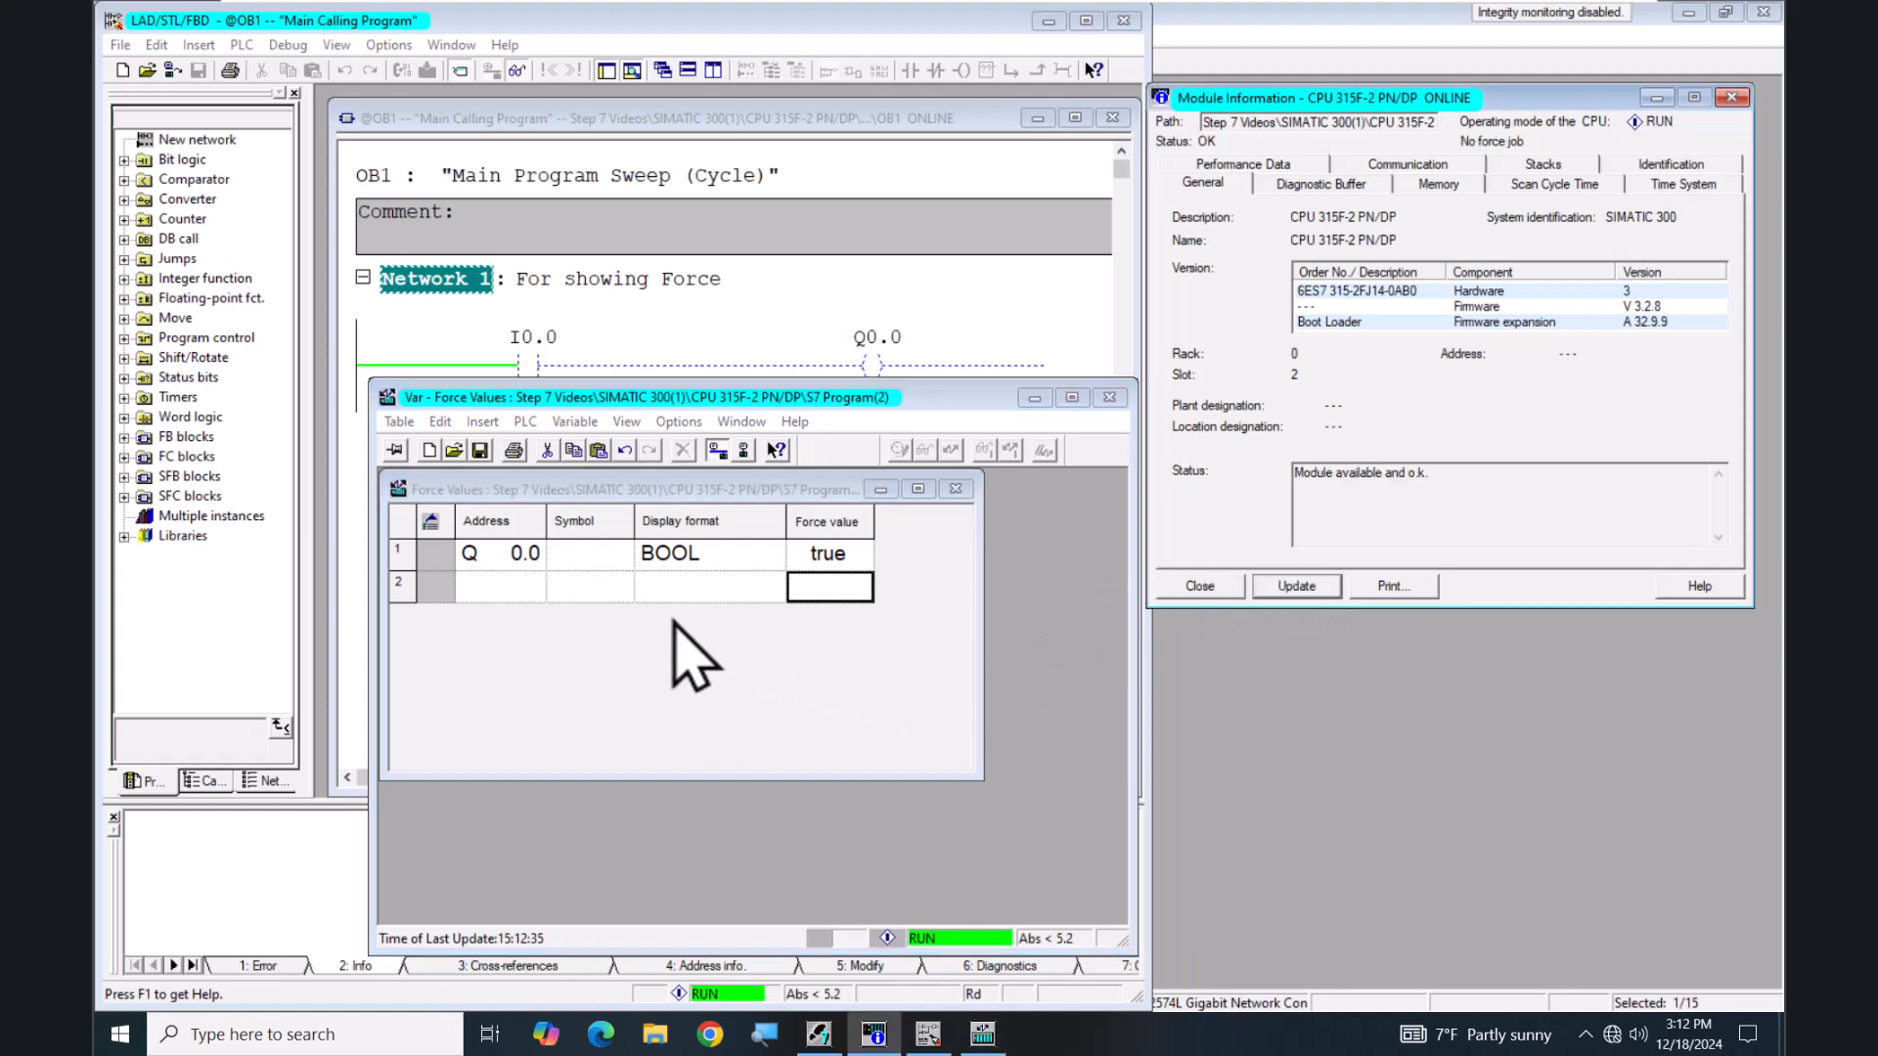
# Step: Replace the address in the first row of the force values table with I0.0
pyautogui.click(500, 553)
pyautogui.click(498, 555)
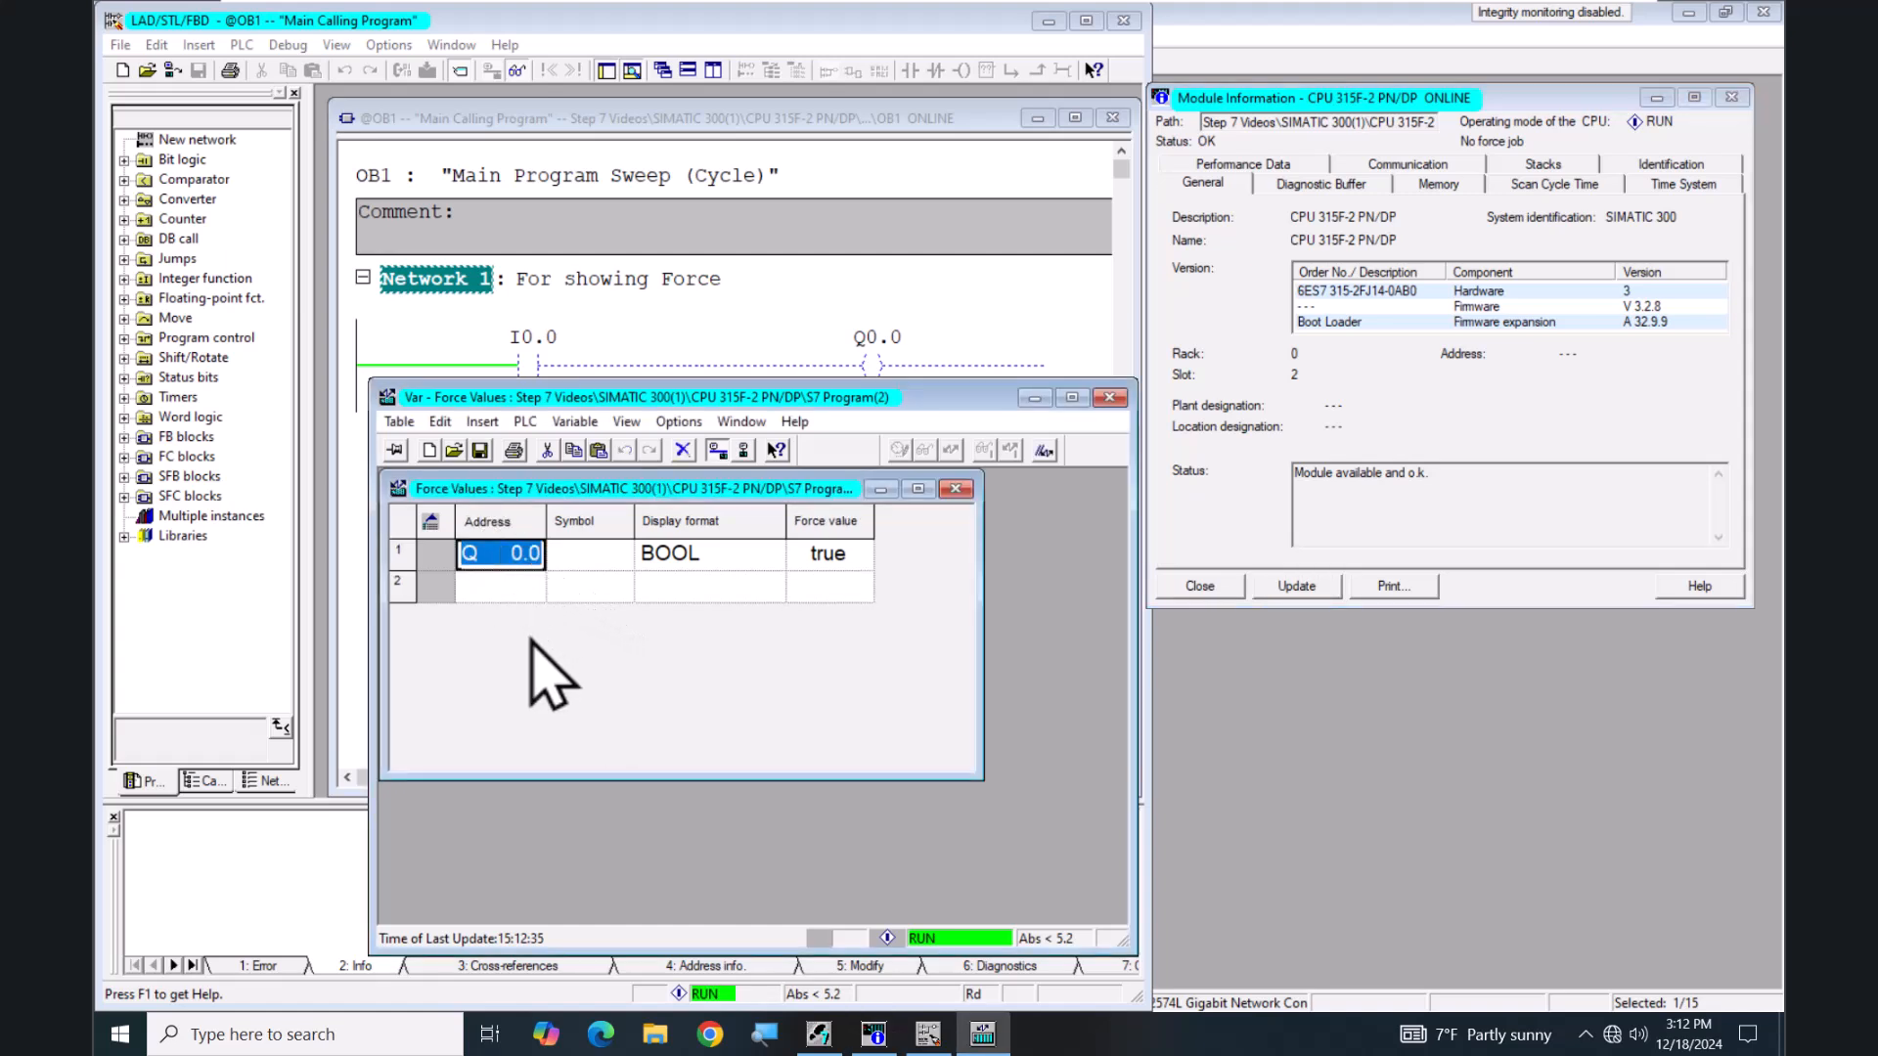
pyautogui.write('I')
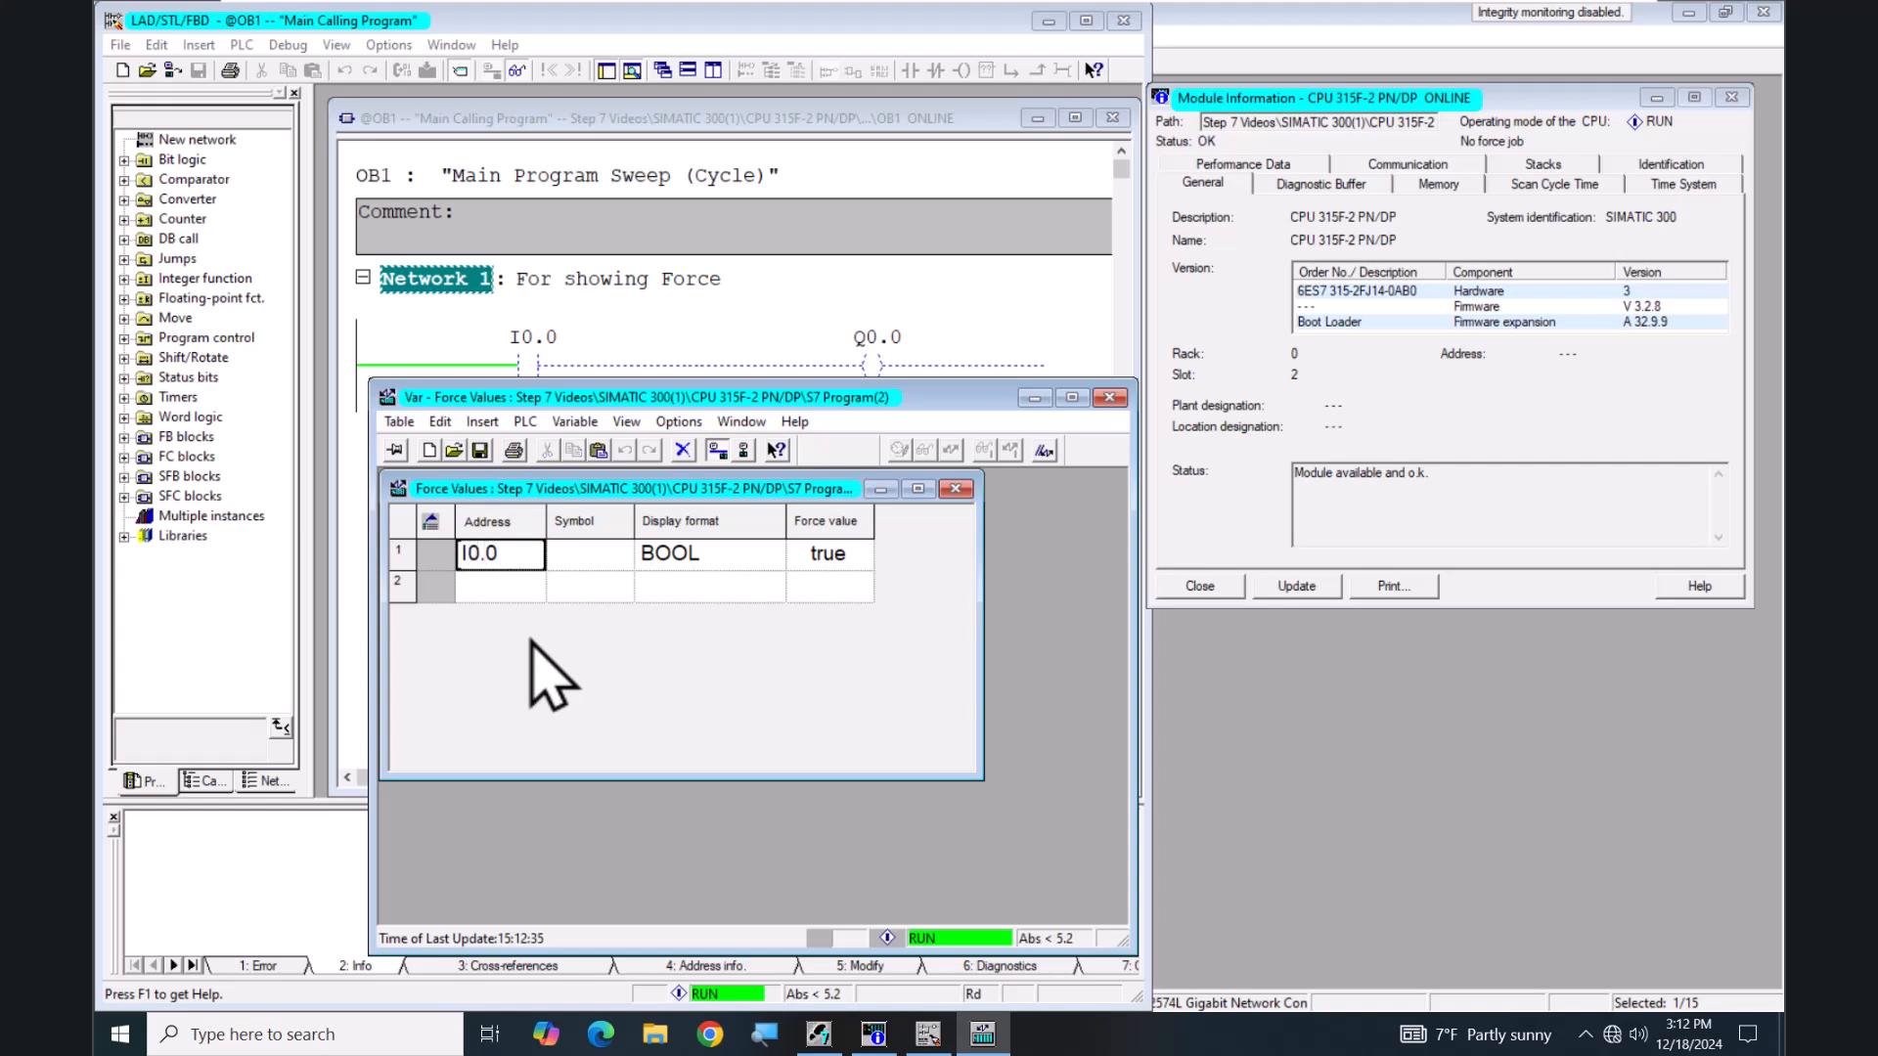
pyautogui.press('Return')
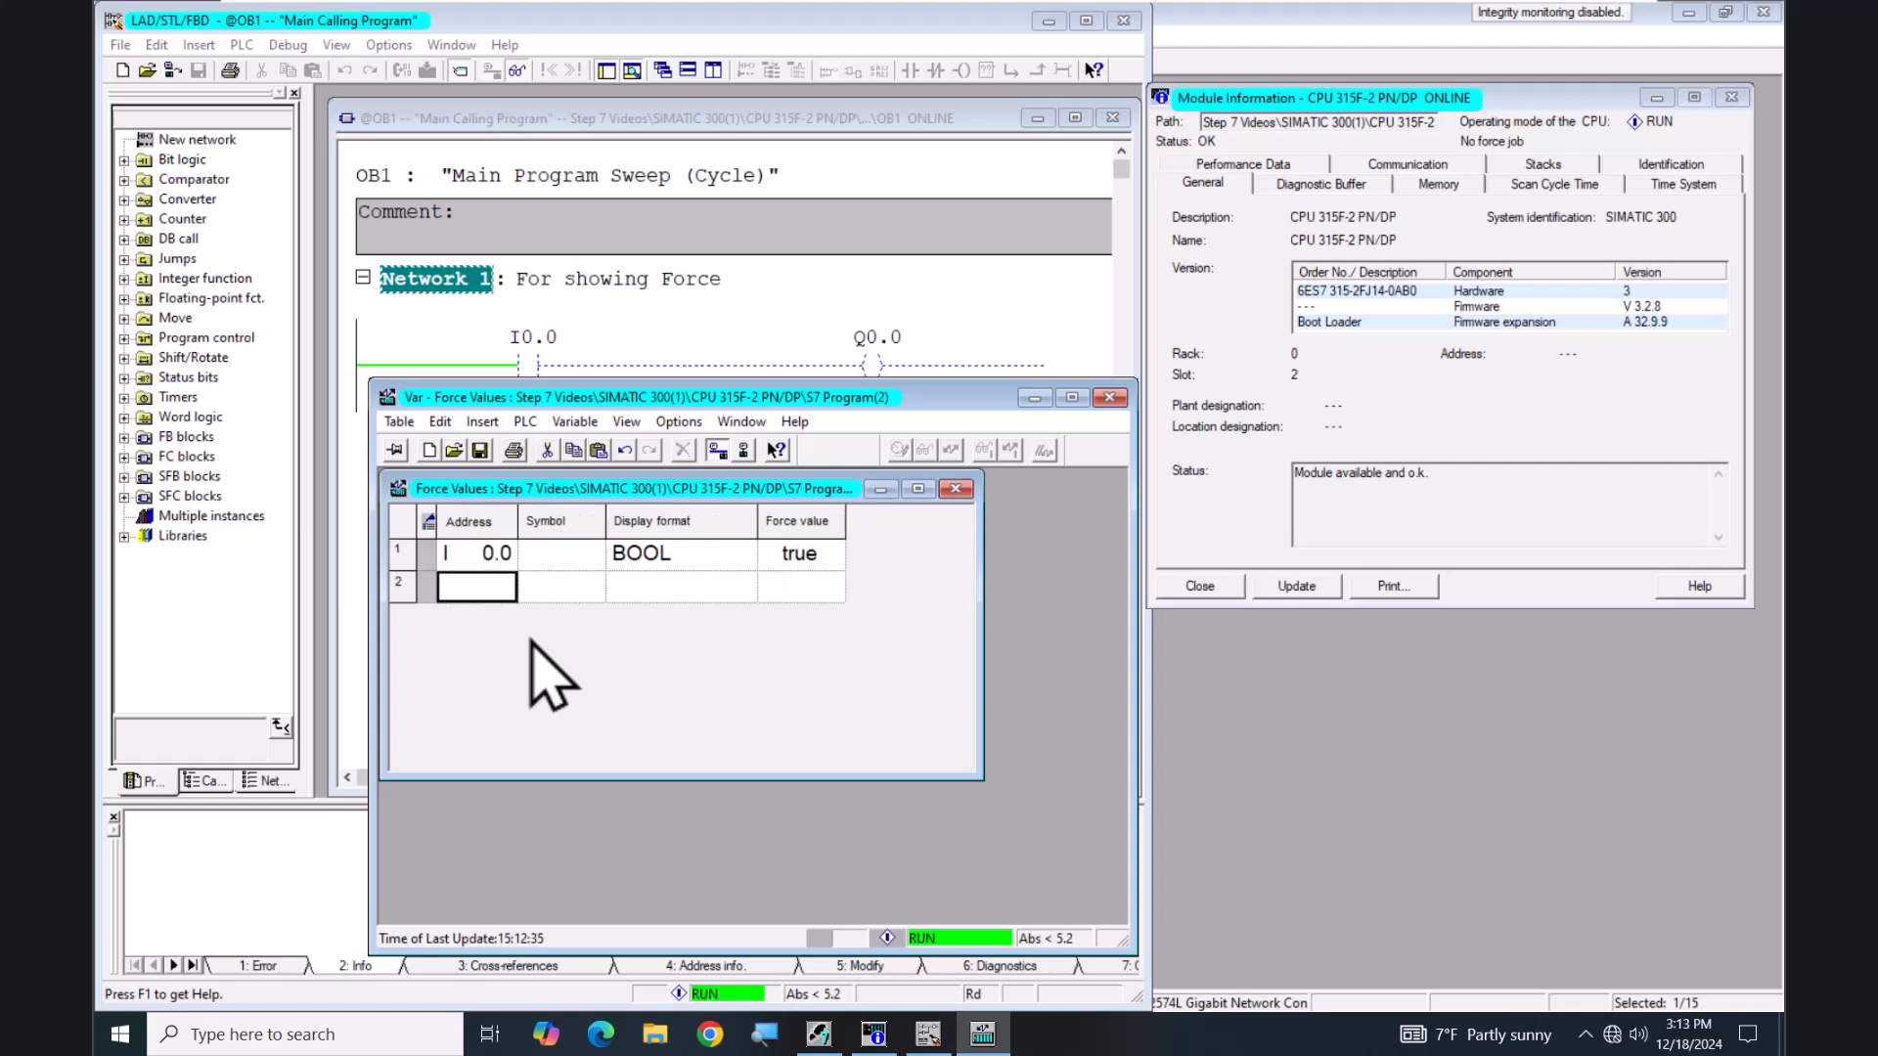
# Step: Force input I0.0 to true on the CPU, accepting the caution
pyautogui.click(579, 422)
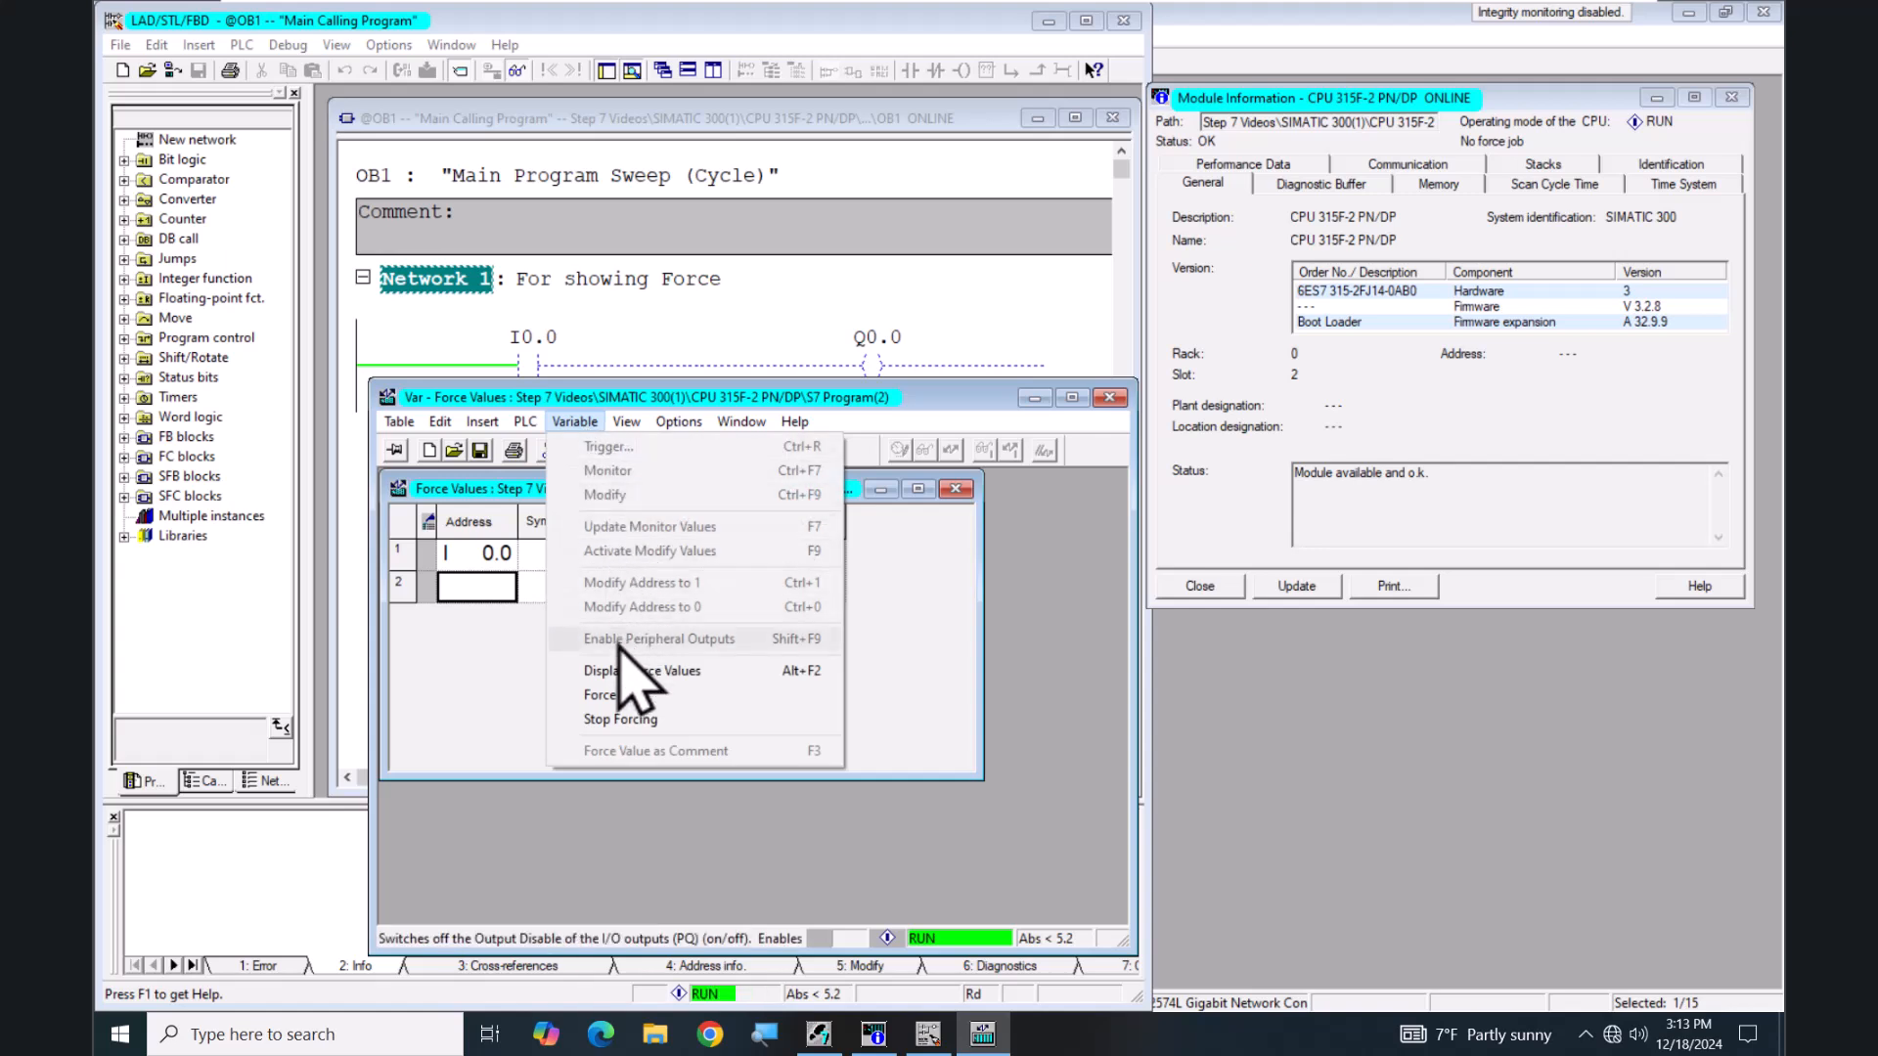
pyautogui.click(612, 696)
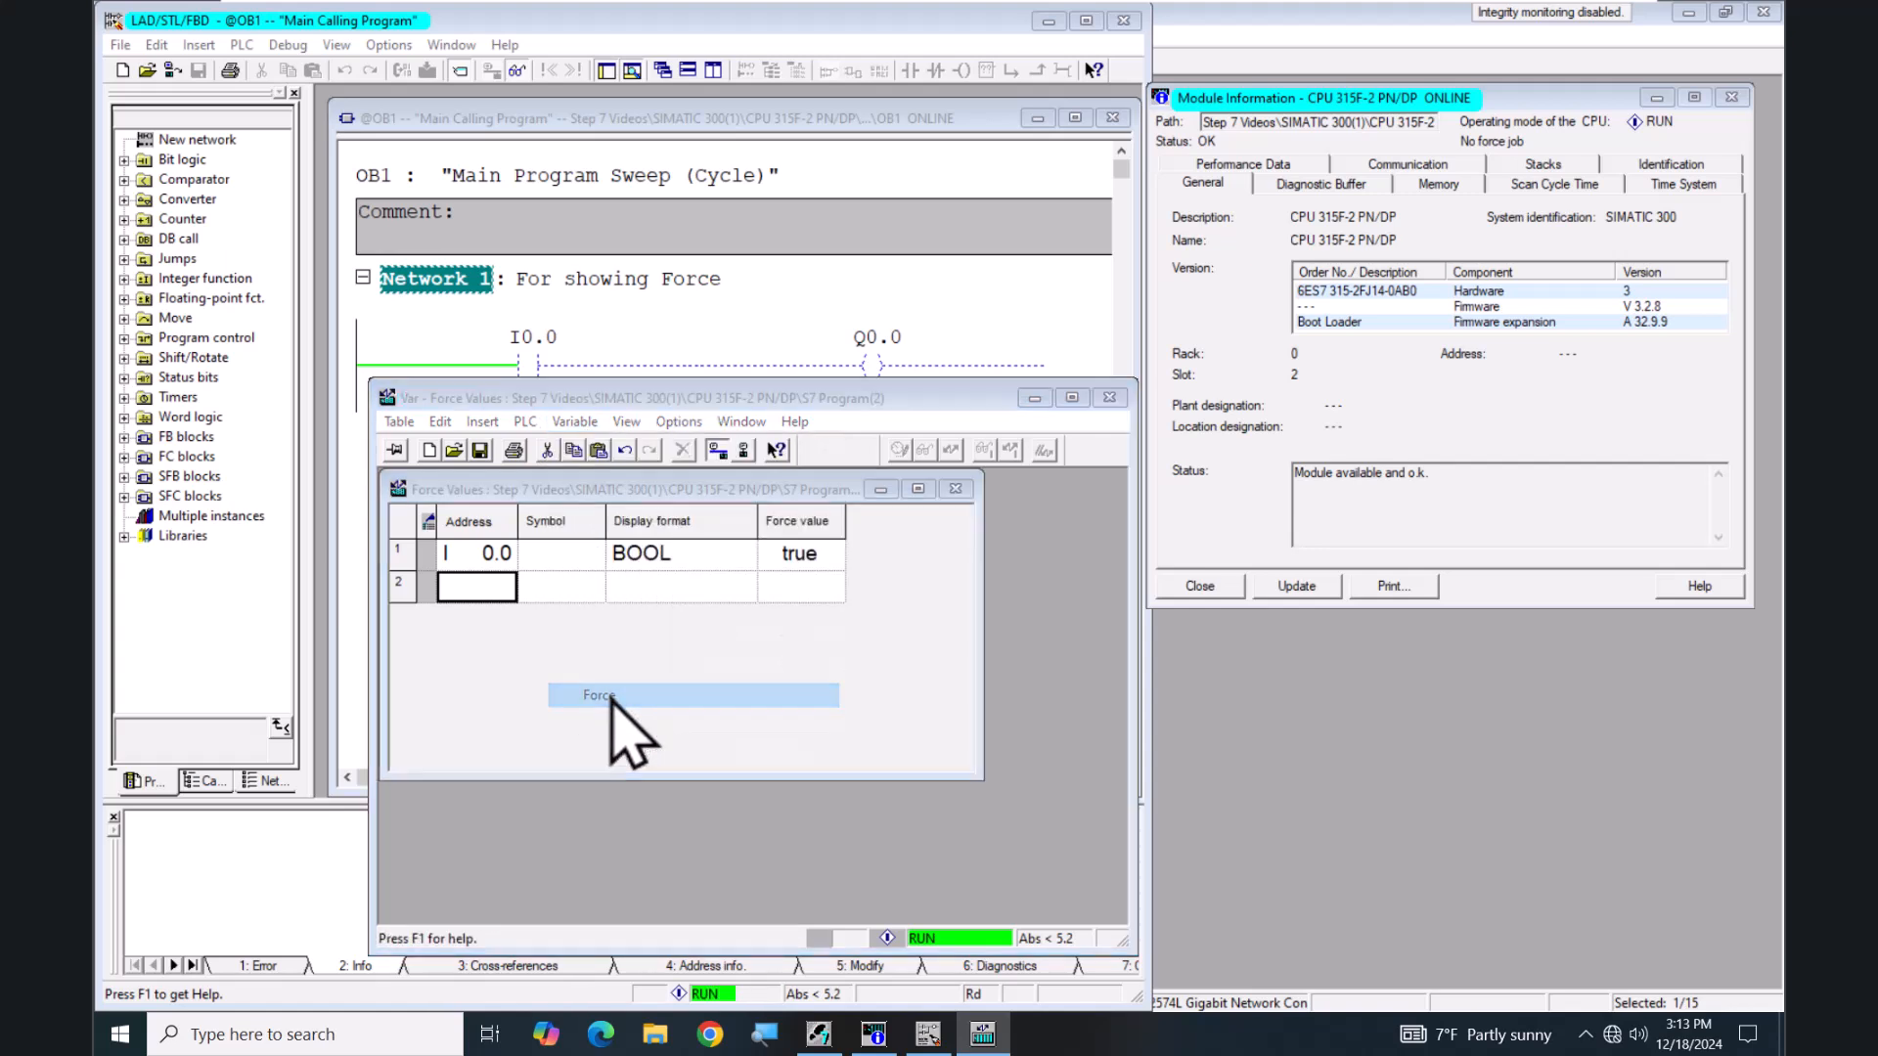
pyautogui.click(612, 746)
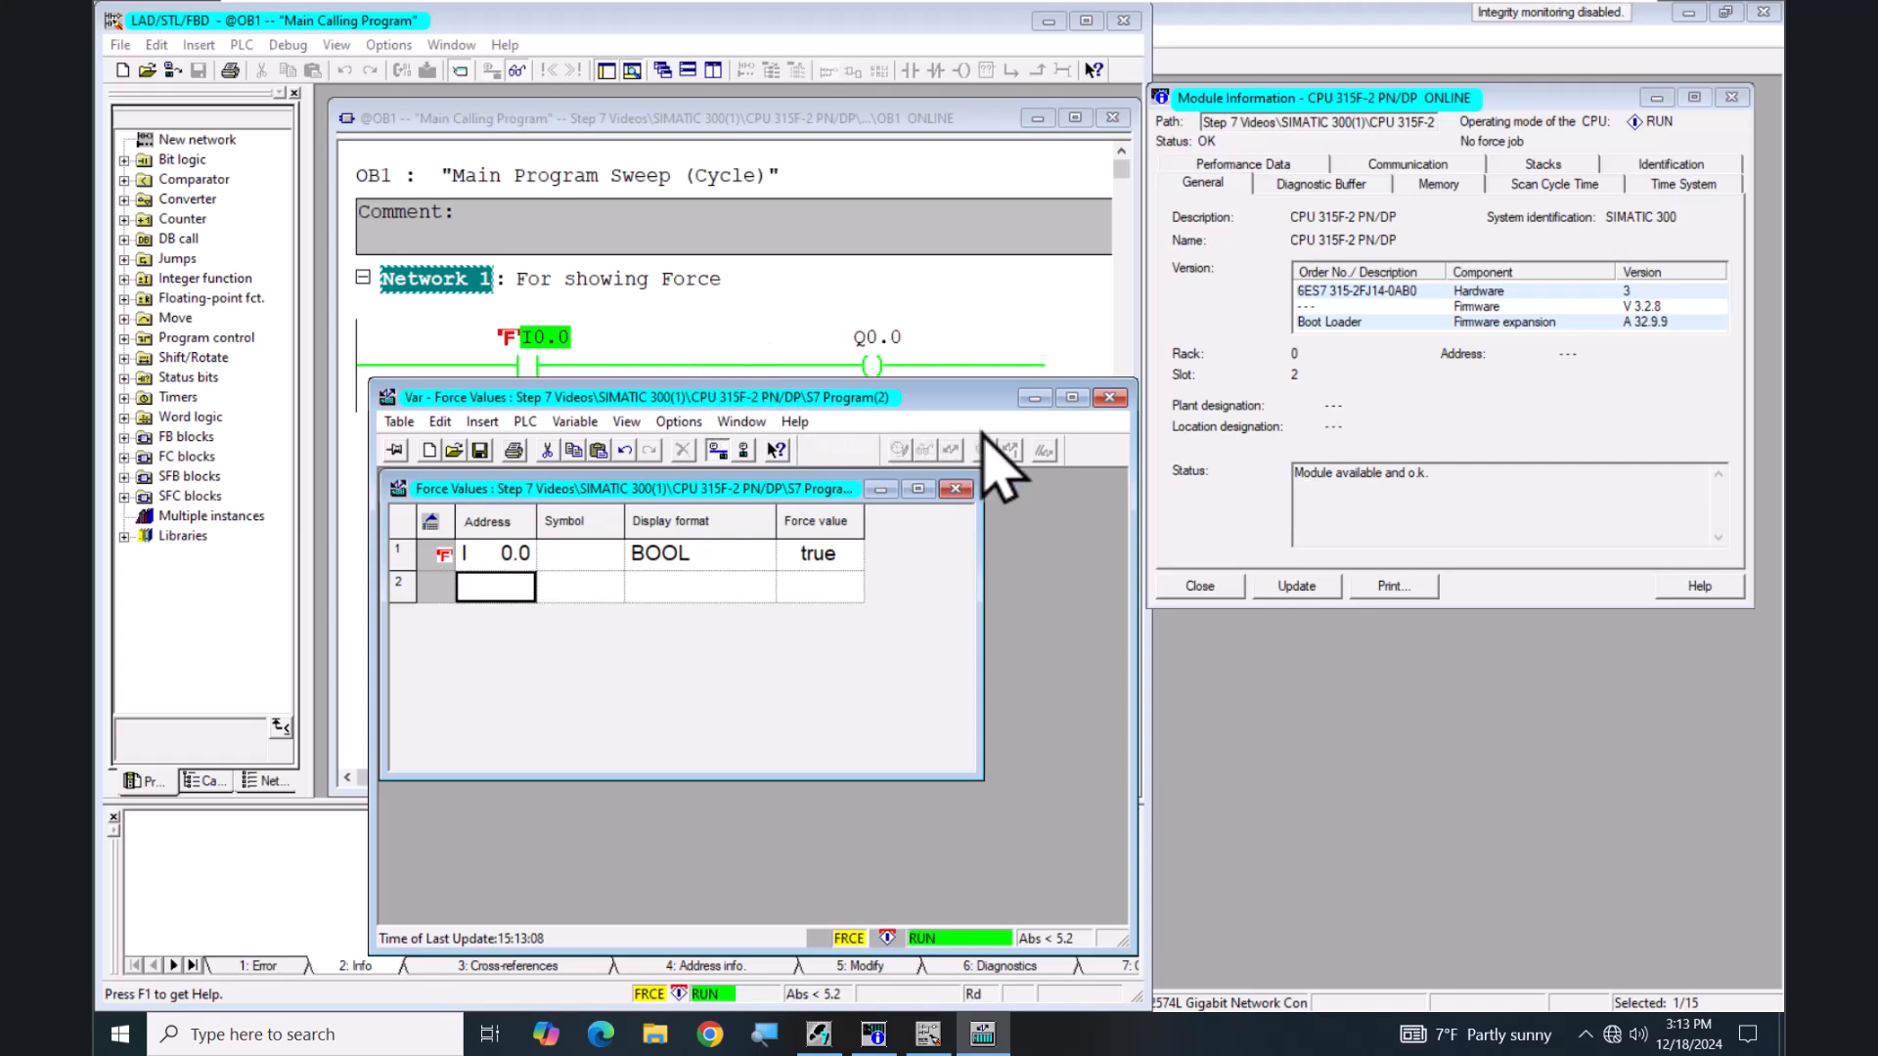
# Step: Close the force values table without saving it and update the CPU's module information
pyautogui.click(1111, 399)
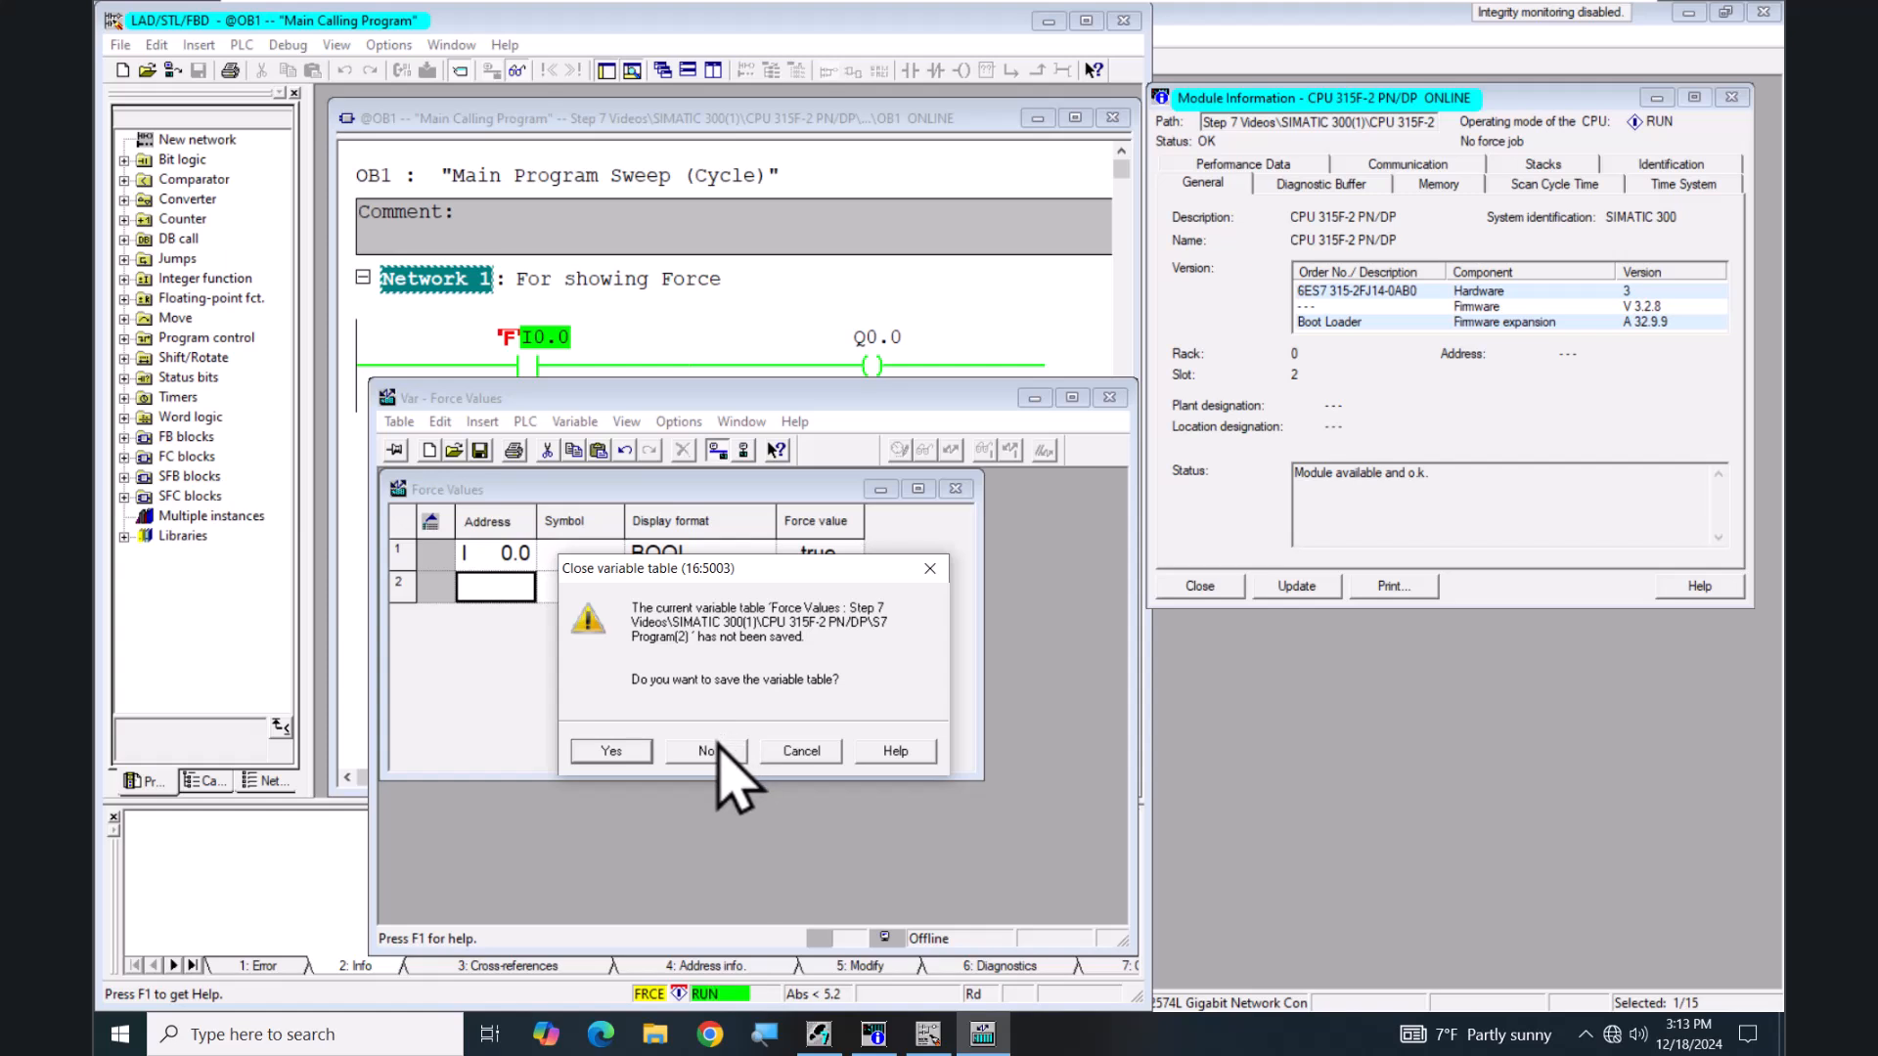
pyautogui.click(712, 751)
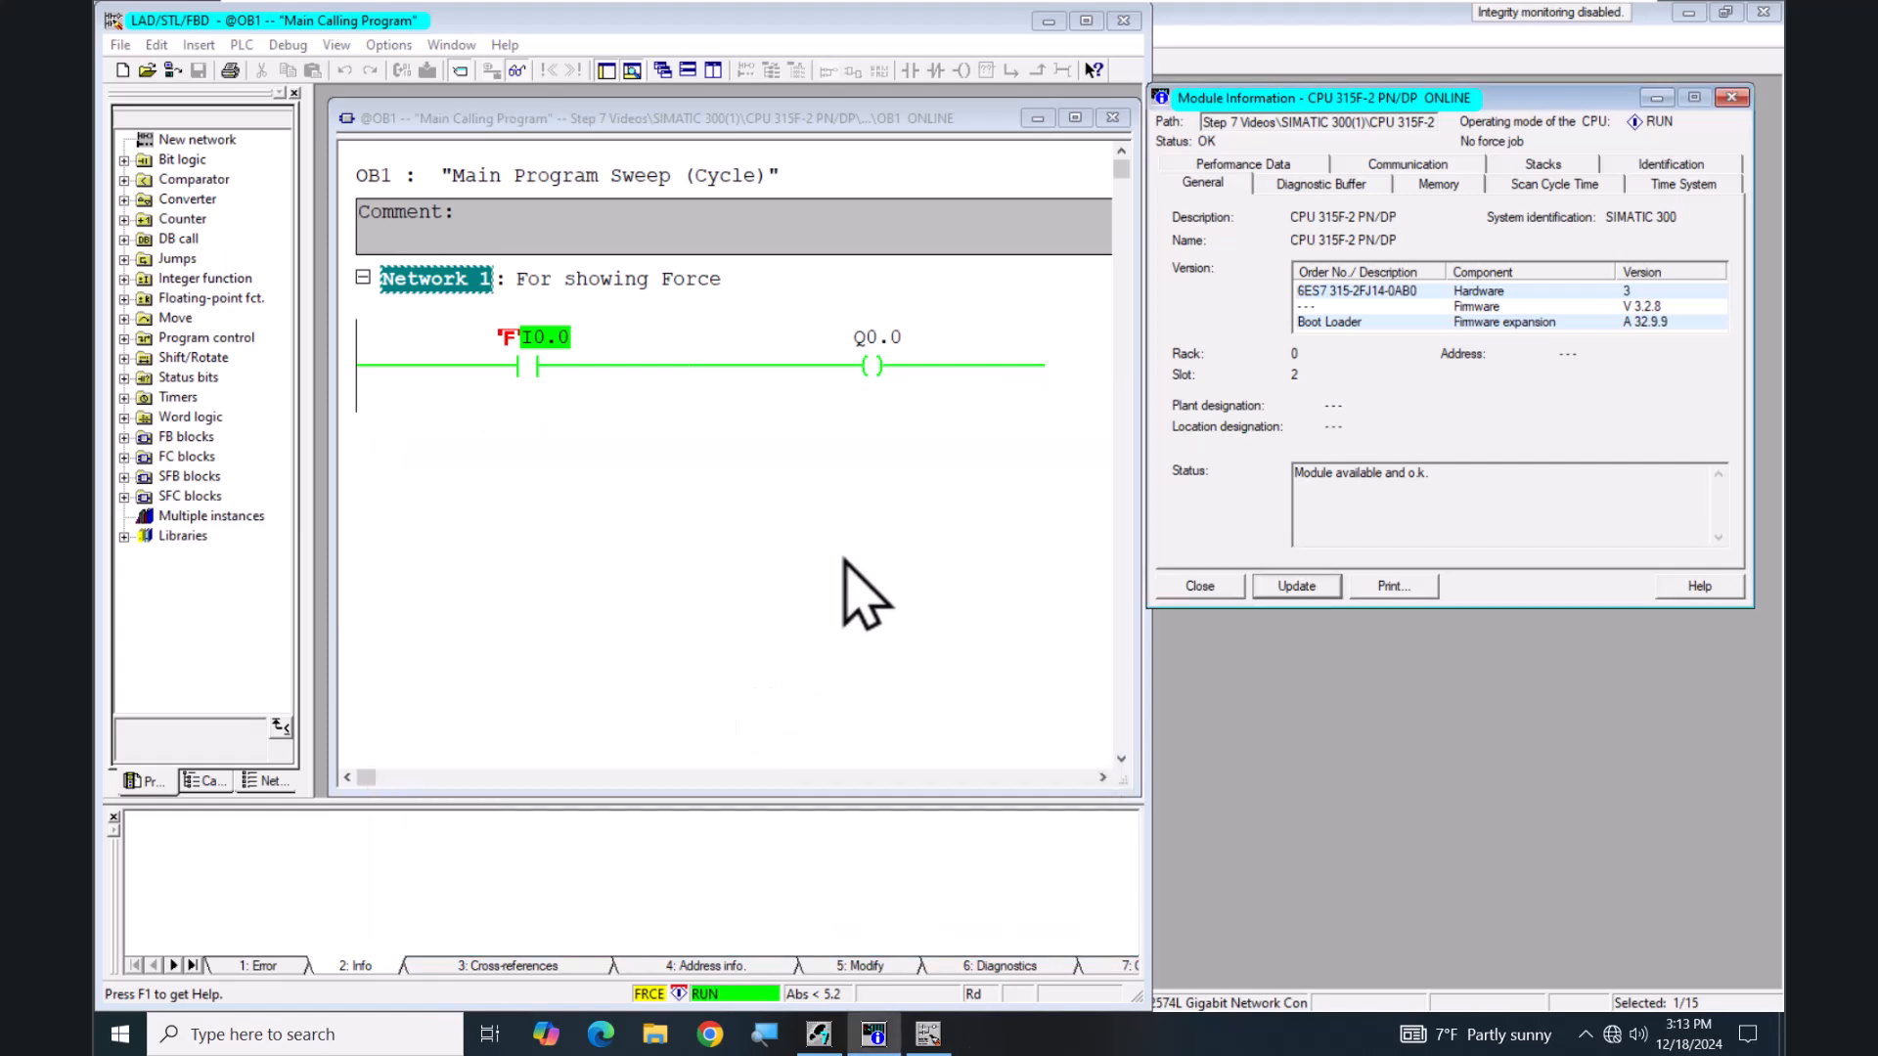
pyautogui.click(1308, 590)
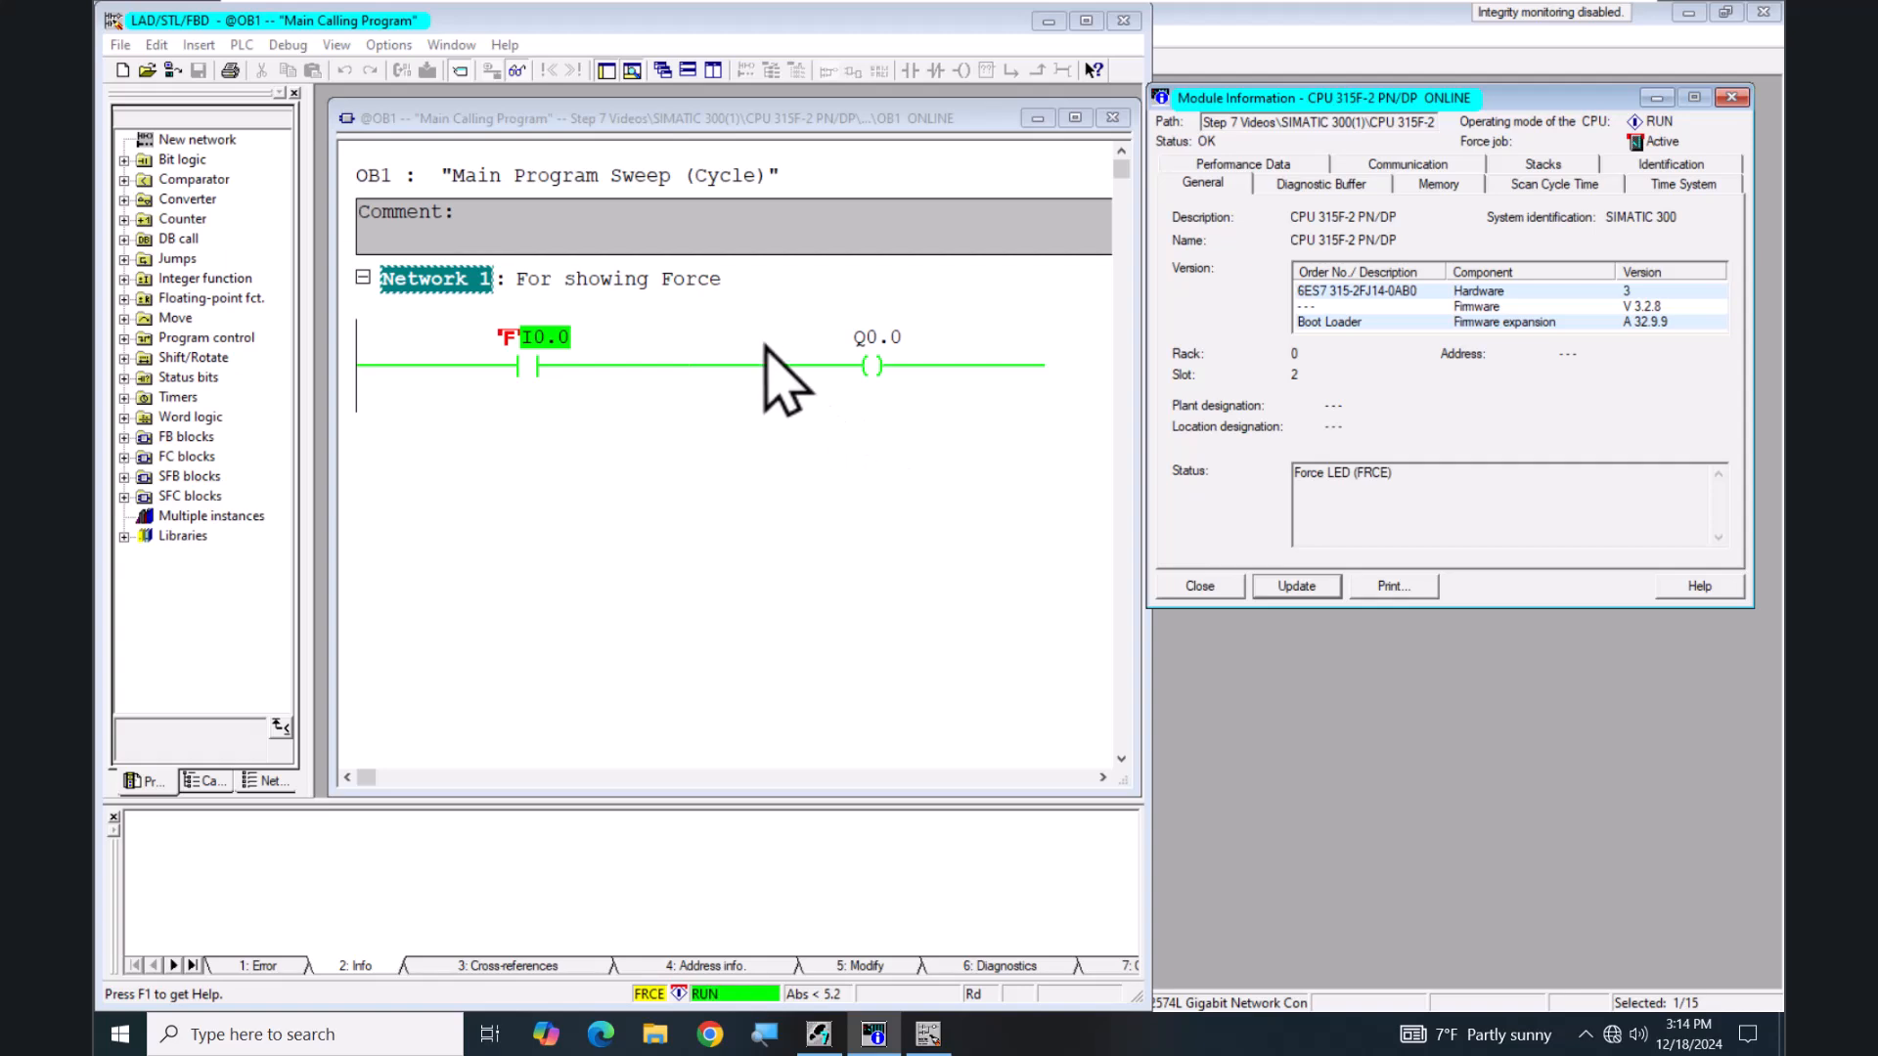
# Step: Display the CPU's force values again from the OB1 editor
pyautogui.click(242, 46)
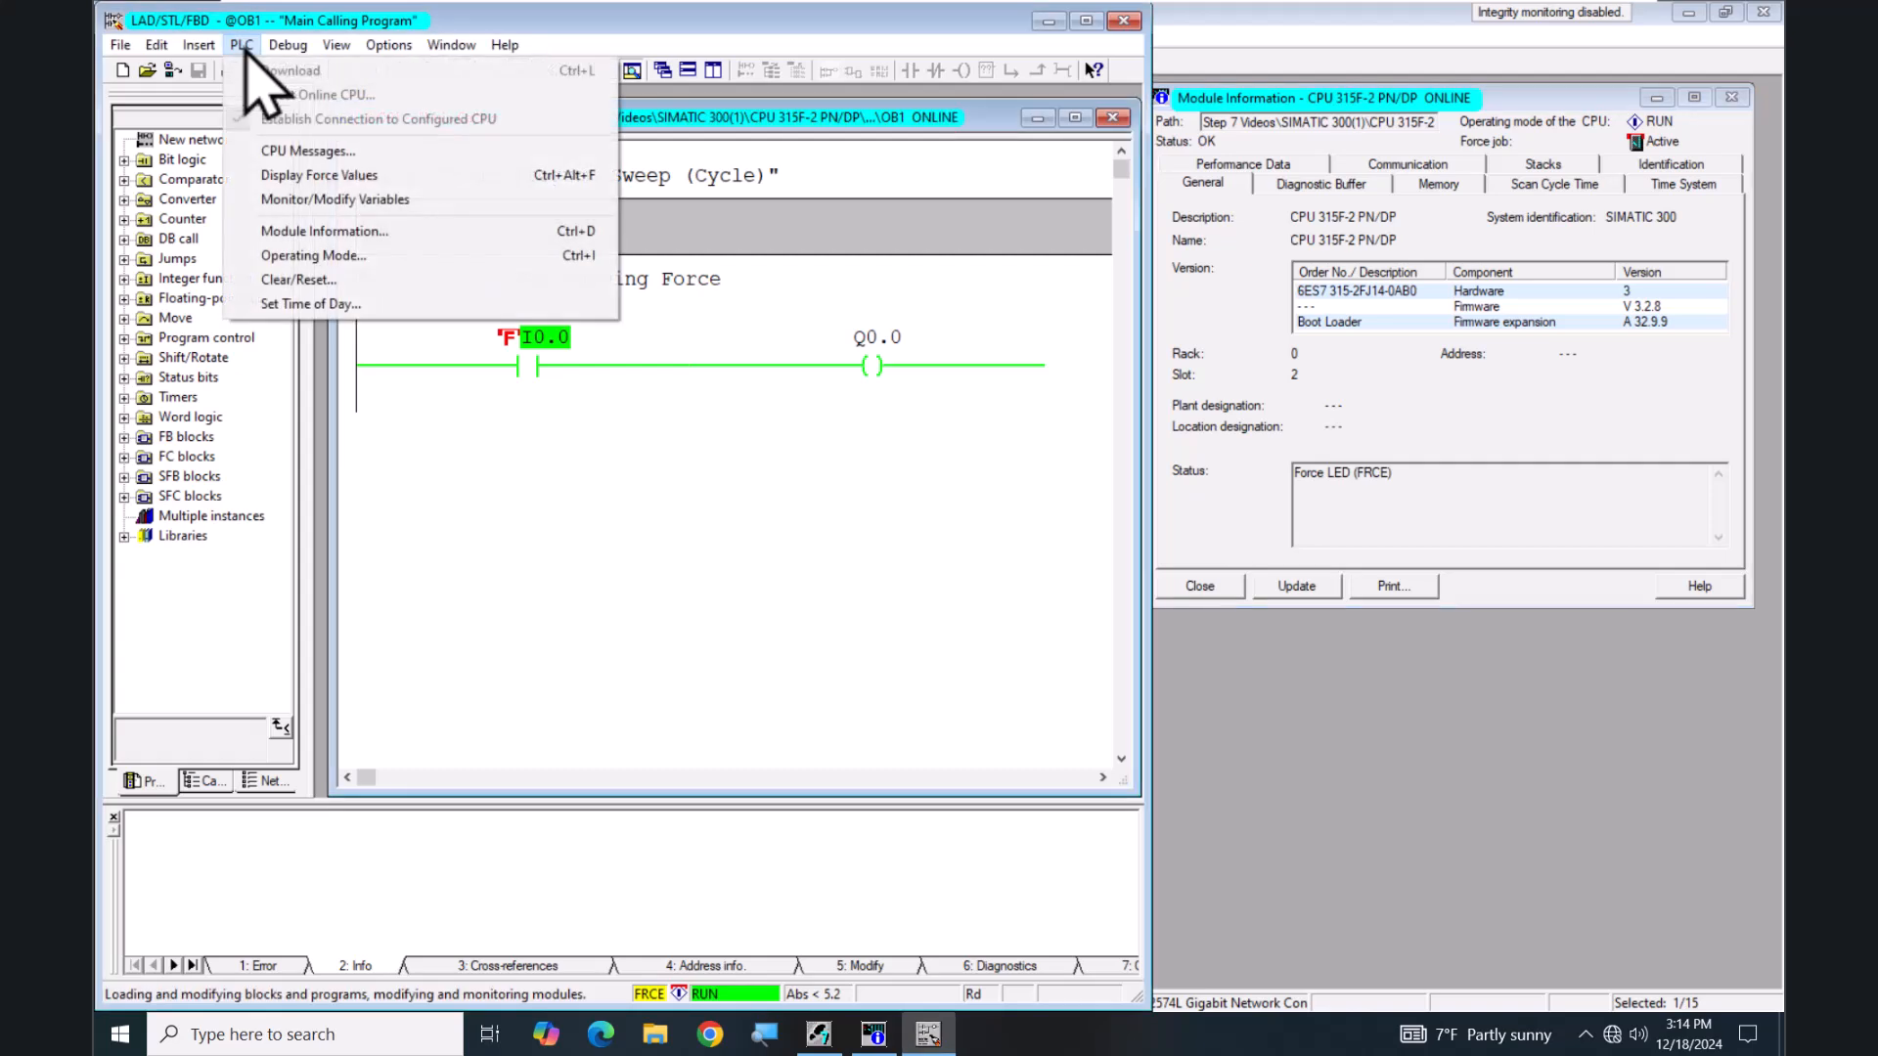
pyautogui.click(323, 177)
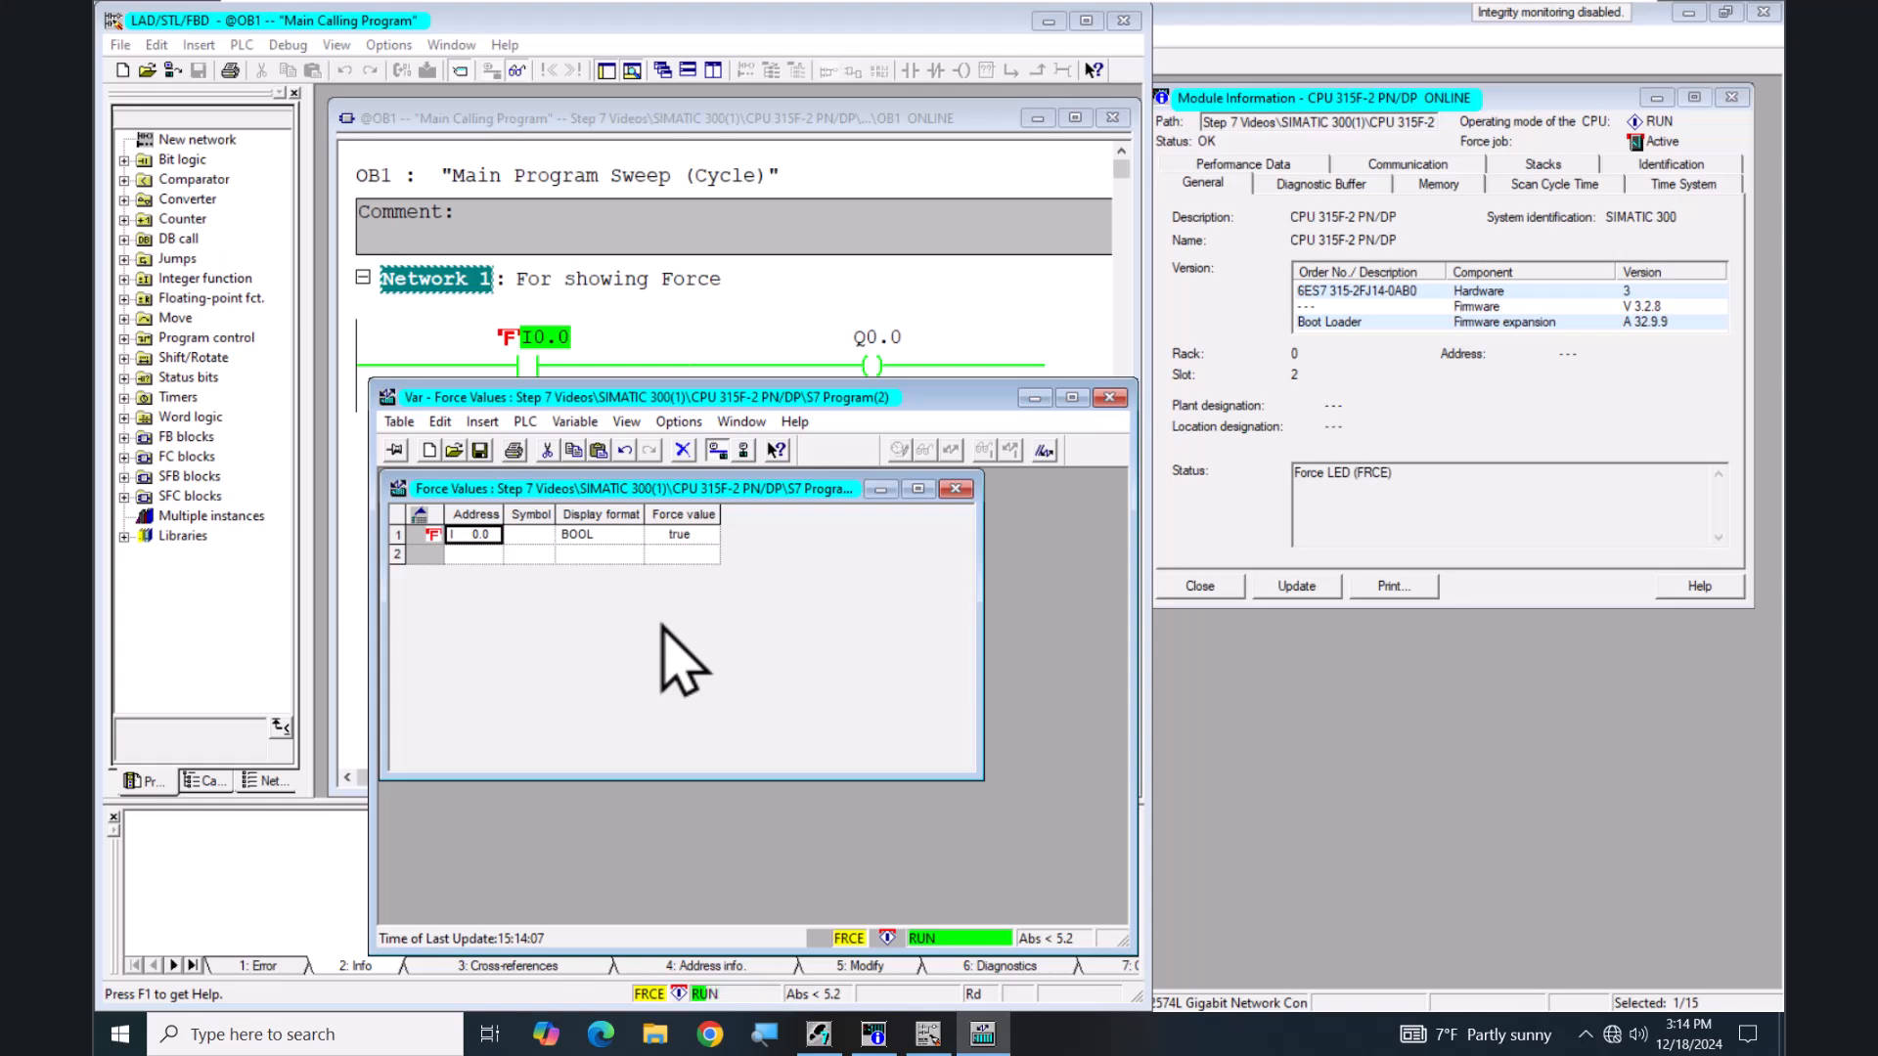
# Step: Turn the force value of the I0.0 row into a comment
pyautogui.click(423, 533)
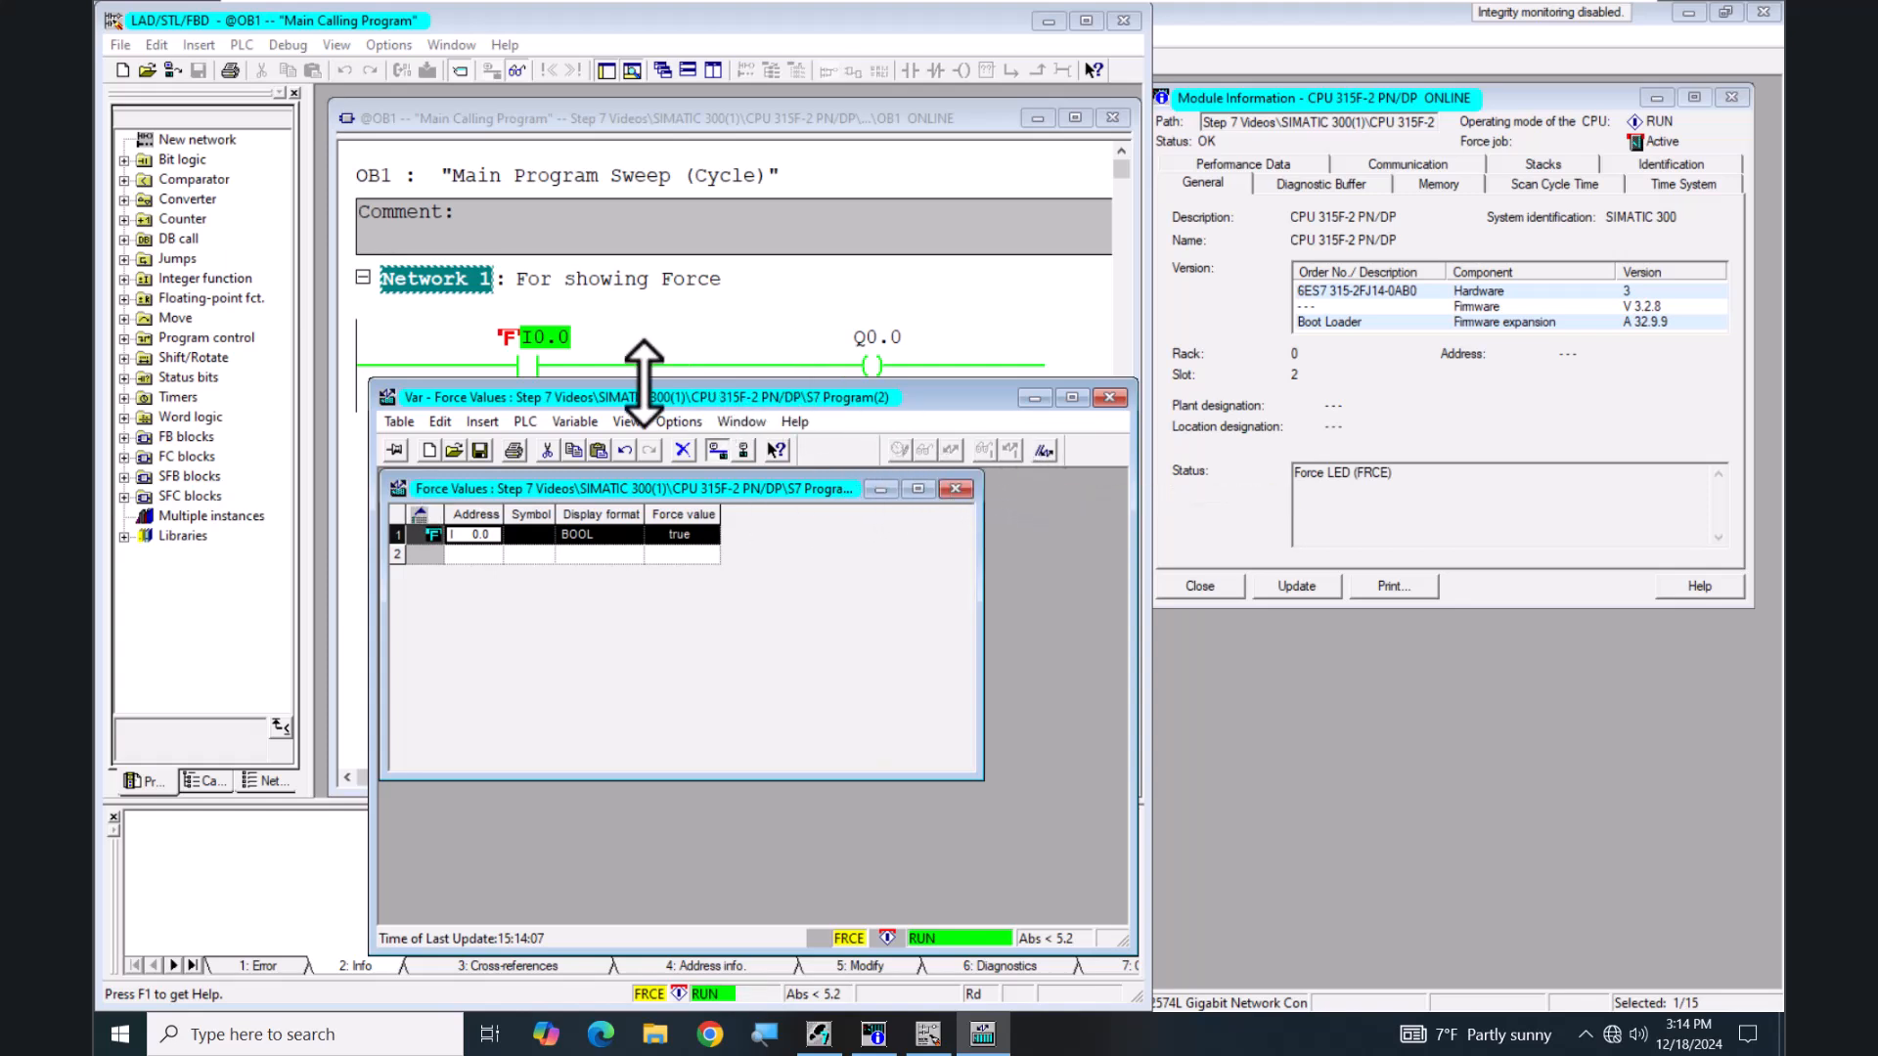
pyautogui.click(576, 422)
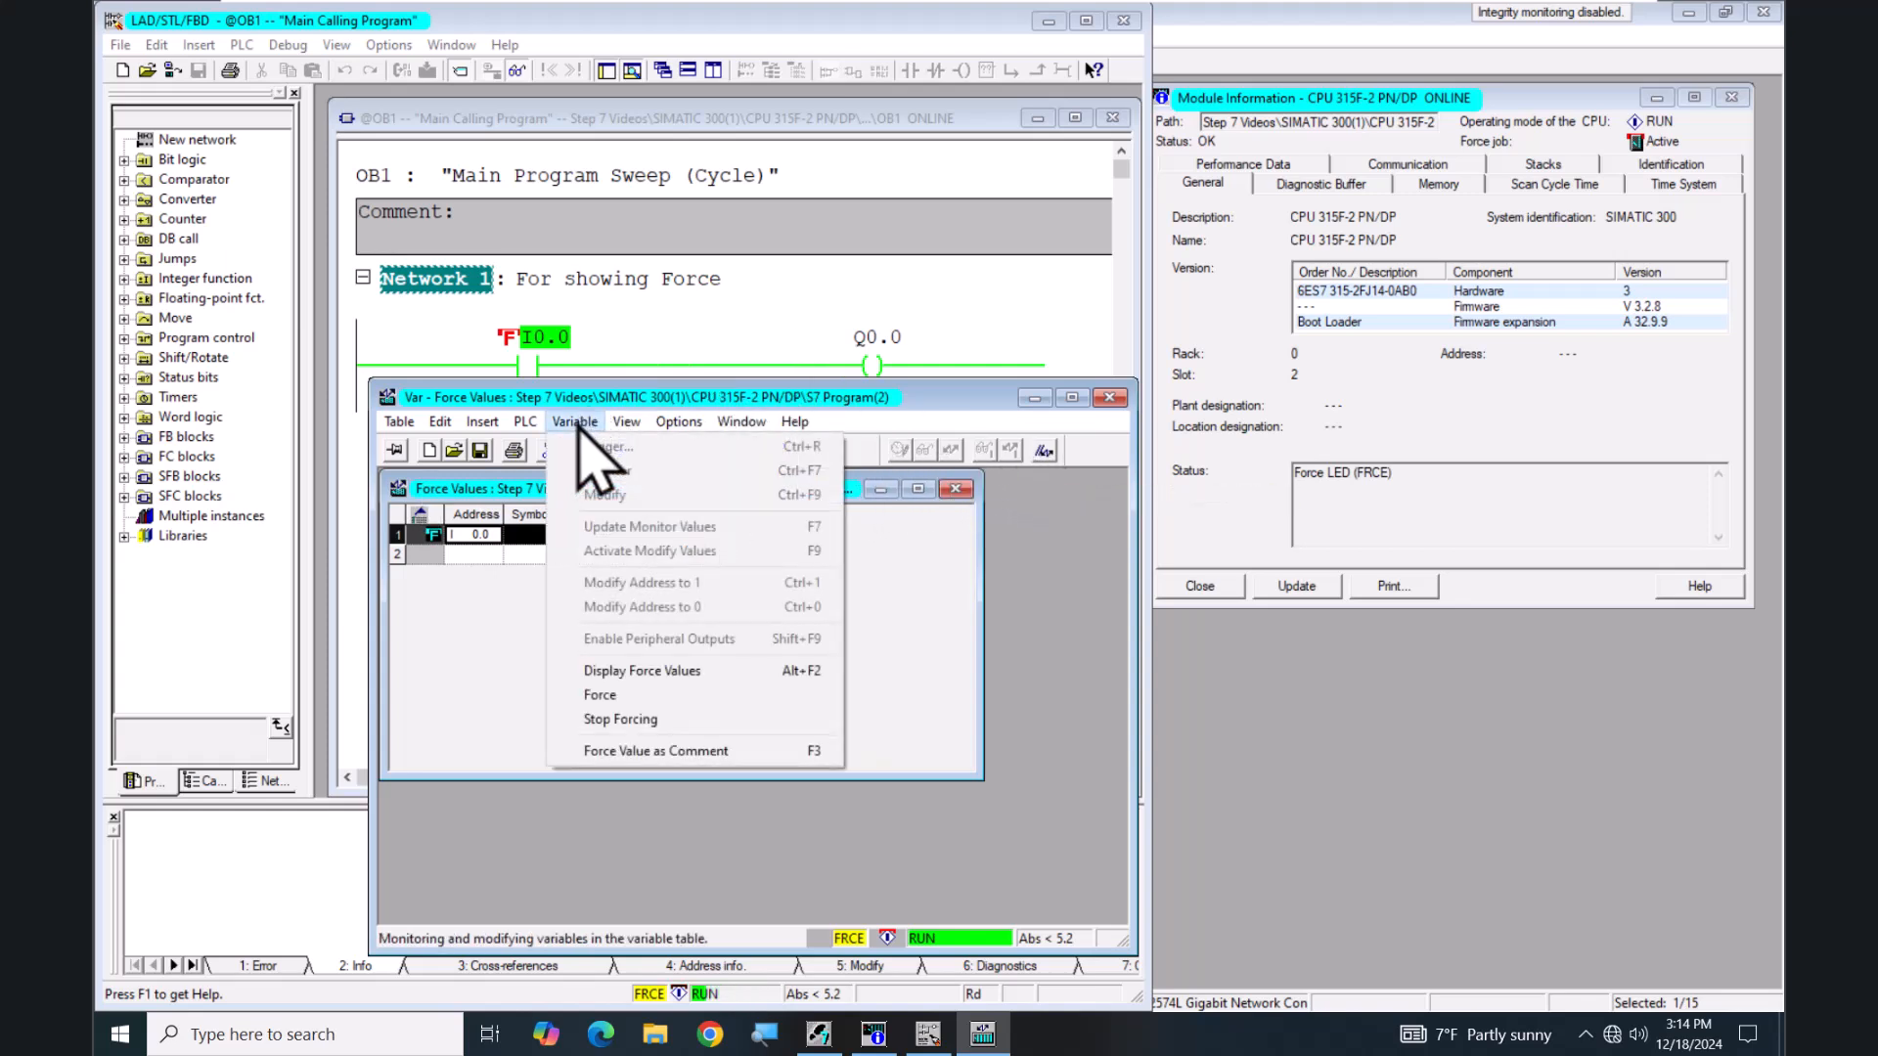
pyautogui.click(673, 753)
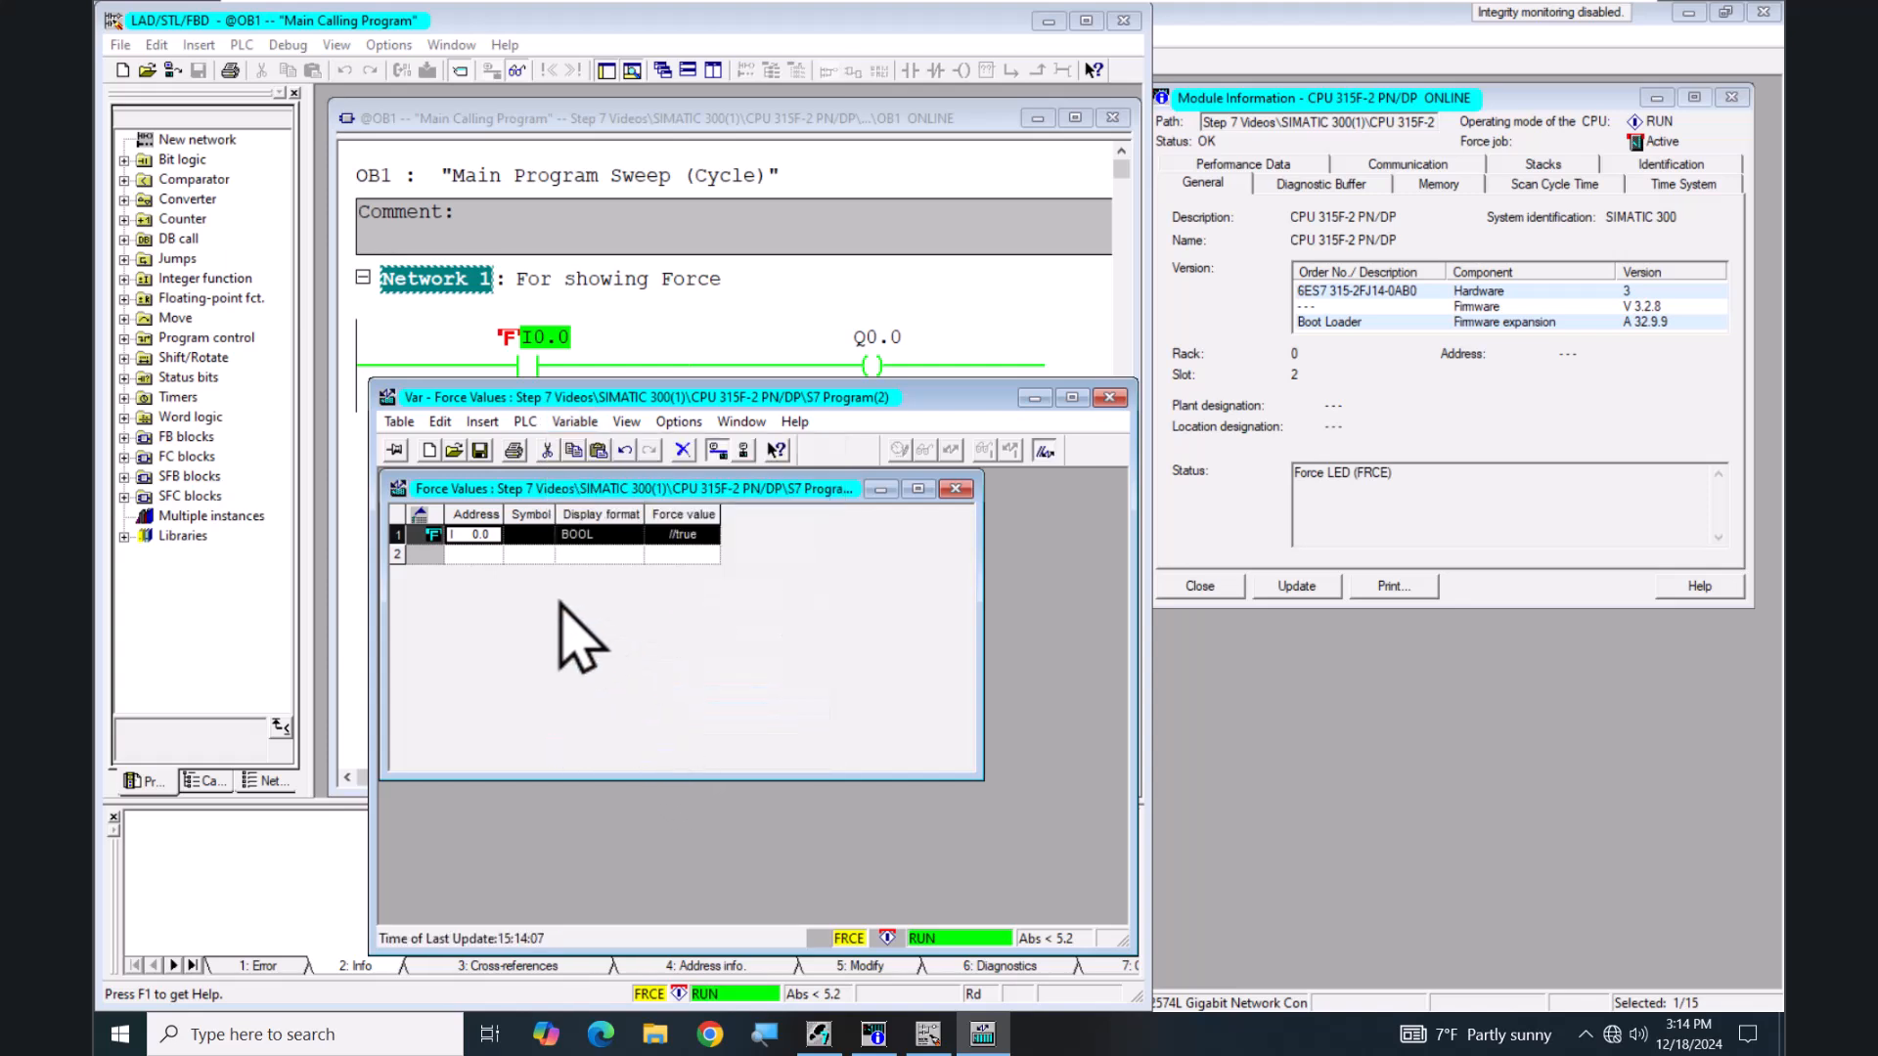
pyautogui.click(486, 557)
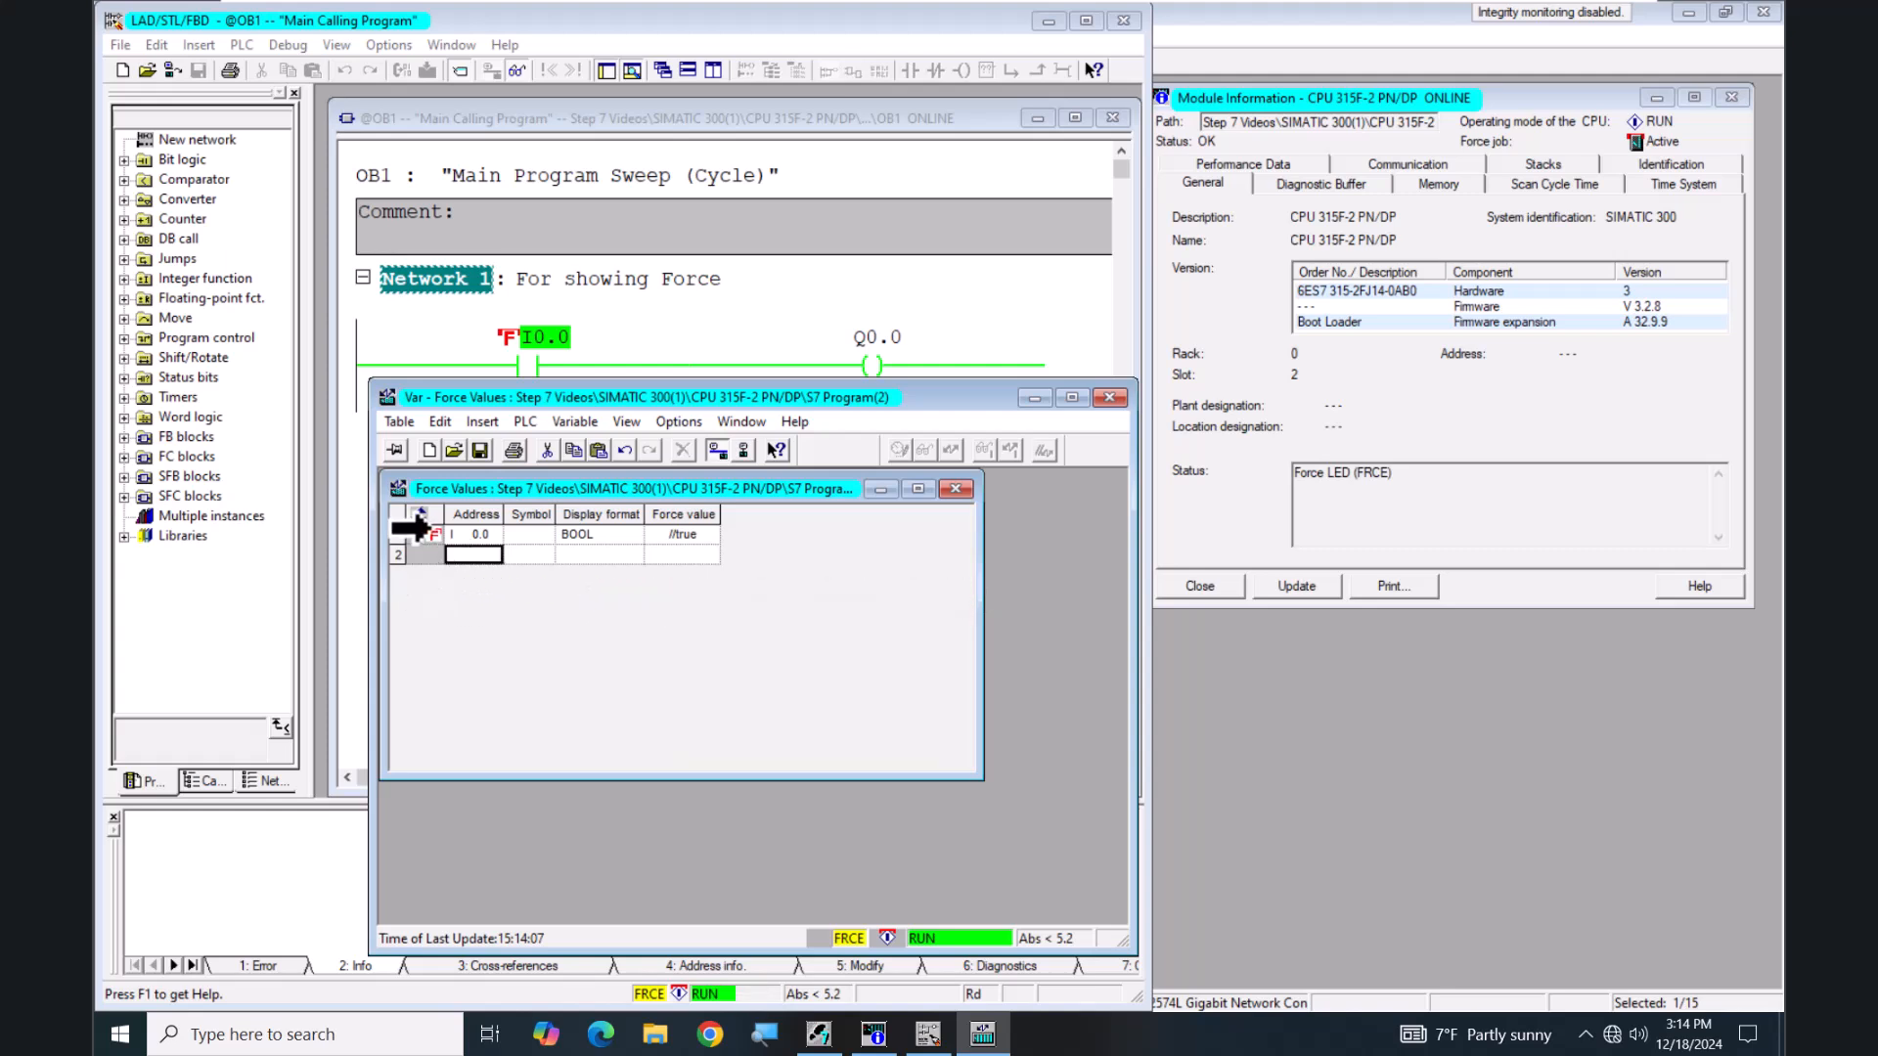
# Step: Remove the comment marking from the I0.0 row's force value
pyautogui.click(421, 535)
pyautogui.click(1043, 452)
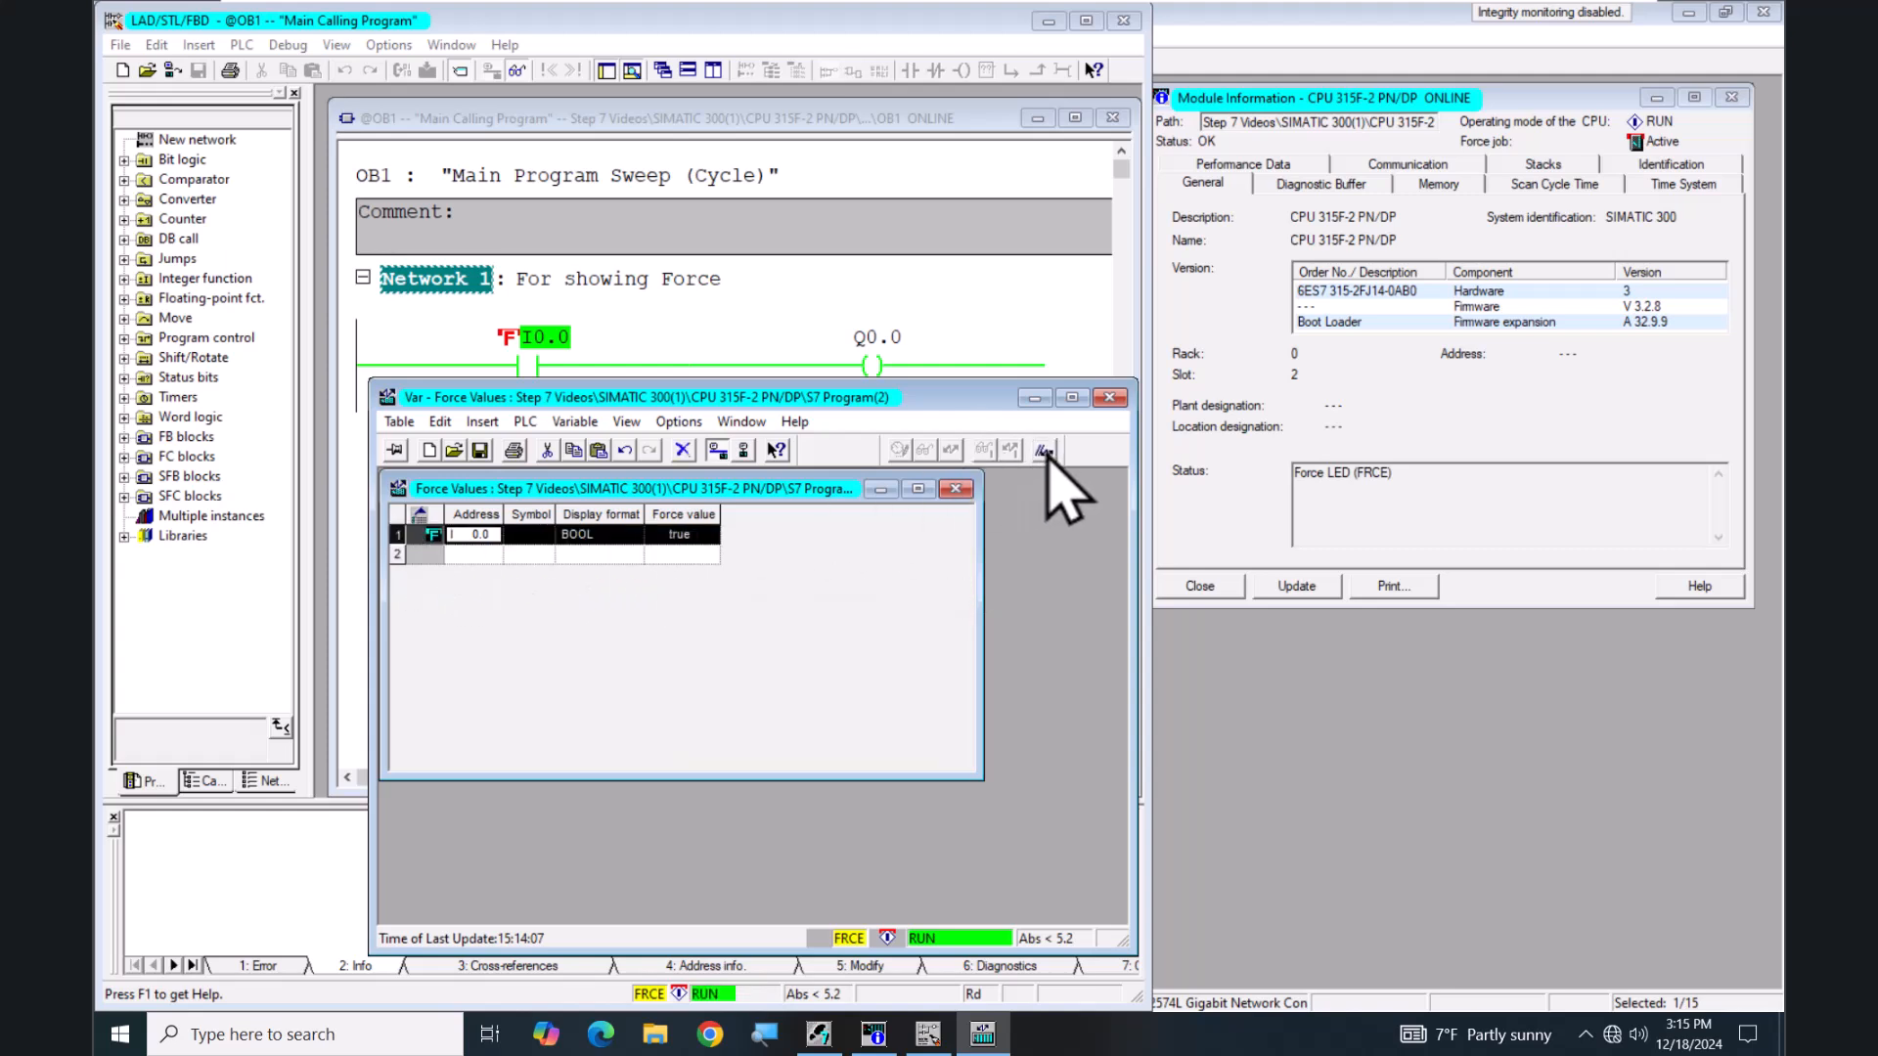
pyautogui.click(689, 554)
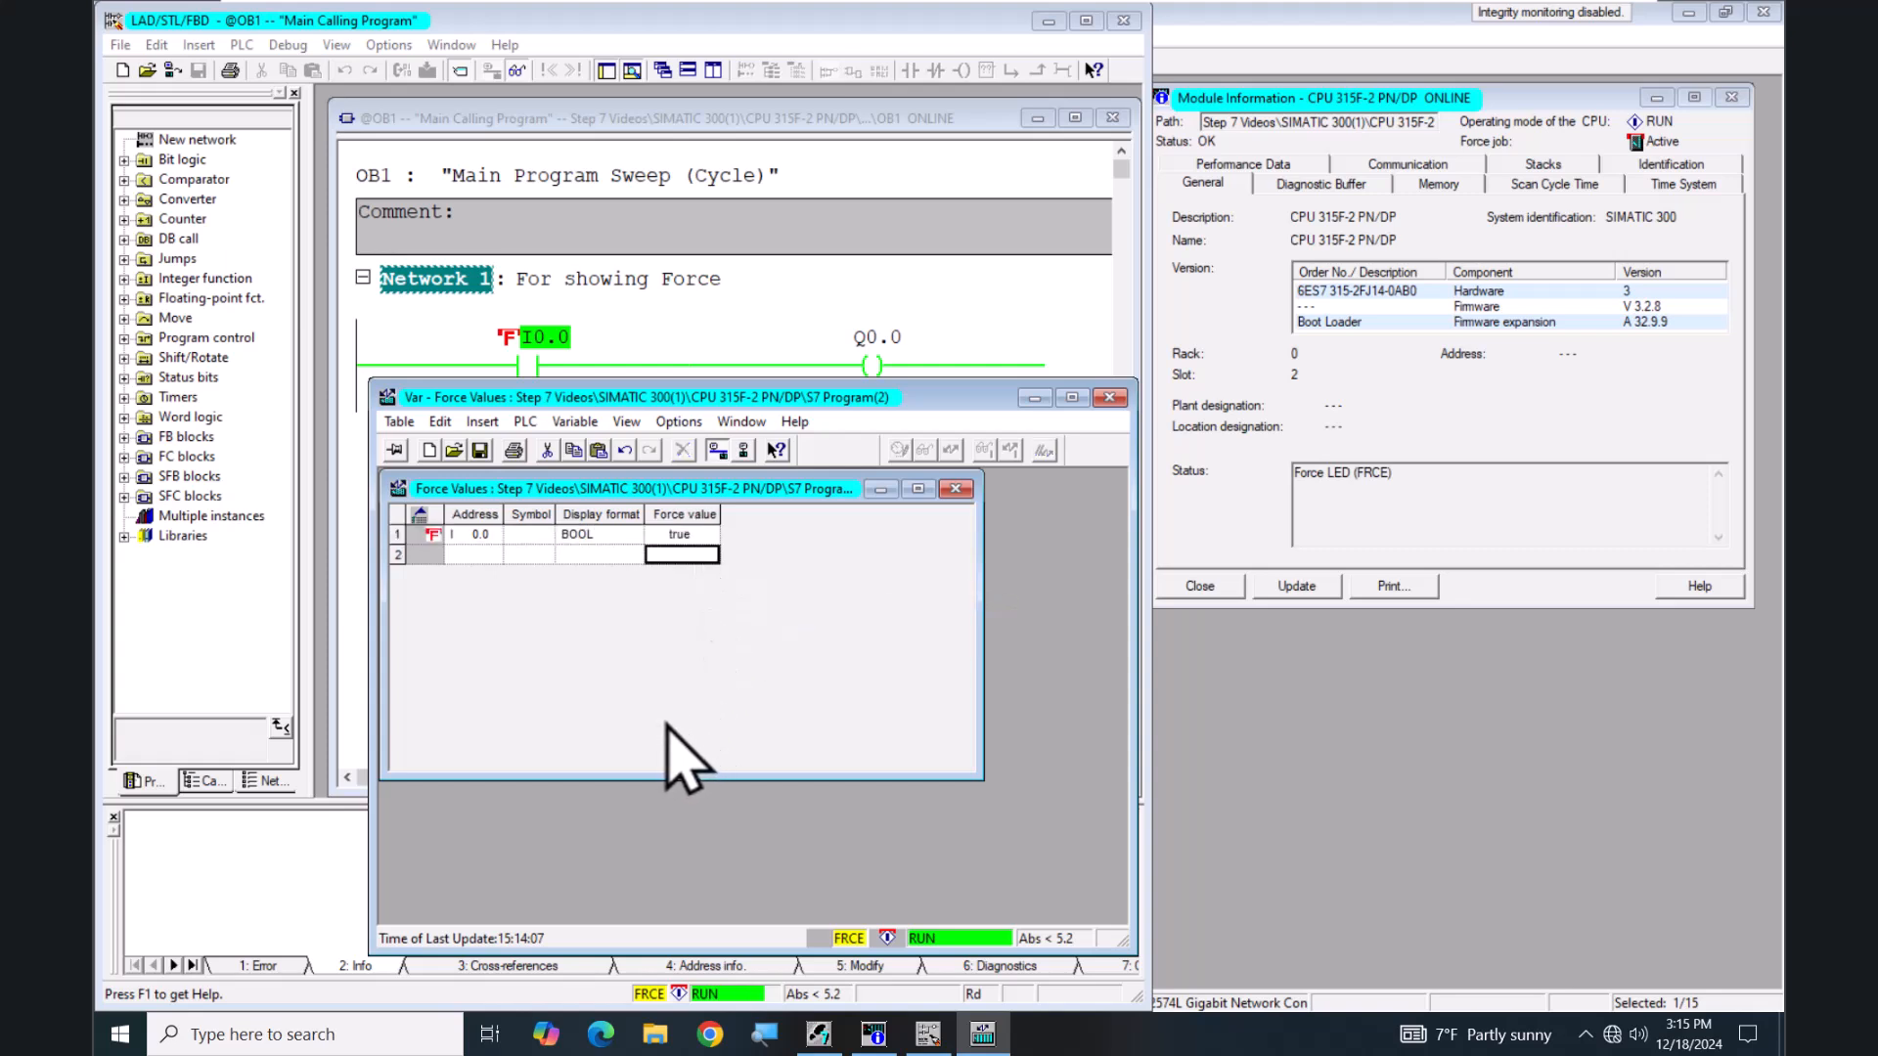
# Step: Stop forcing I0.0 in the force values table, accepting the caution to delete the force job
pyautogui.click(576, 422)
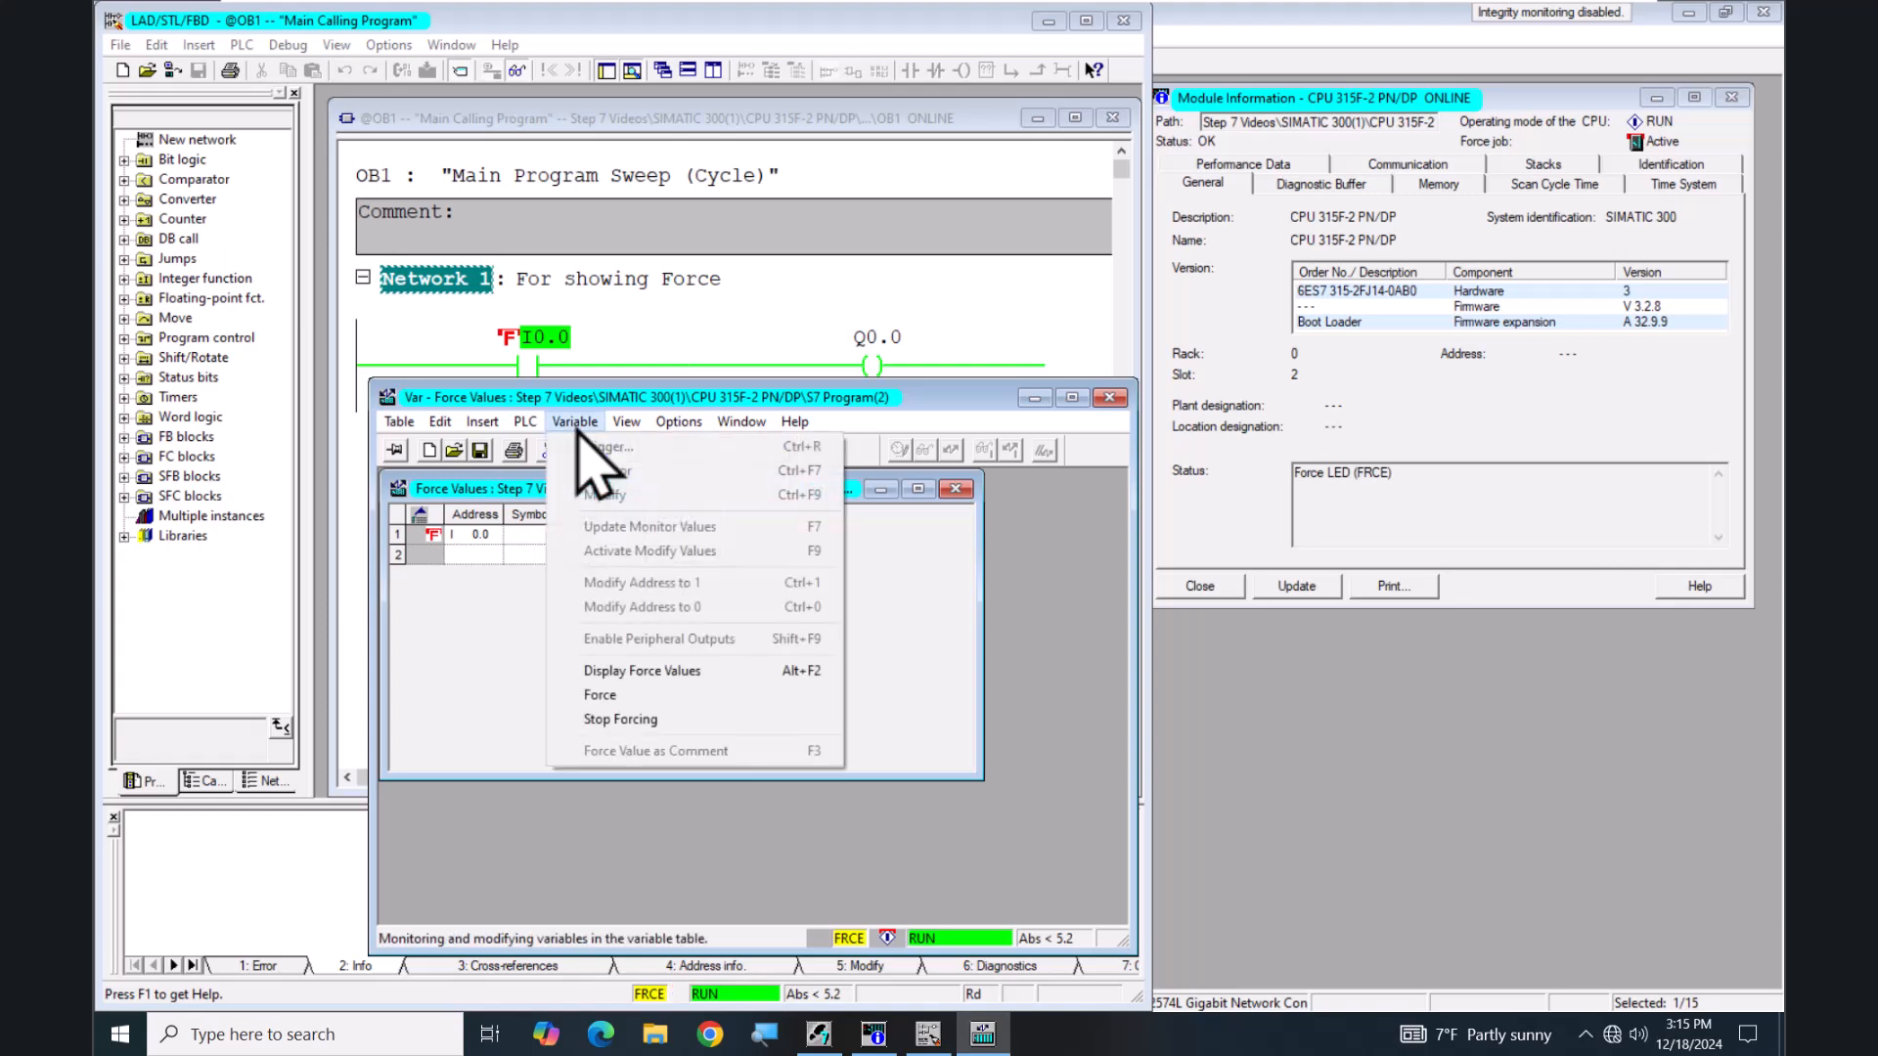
pyautogui.click(637, 721)
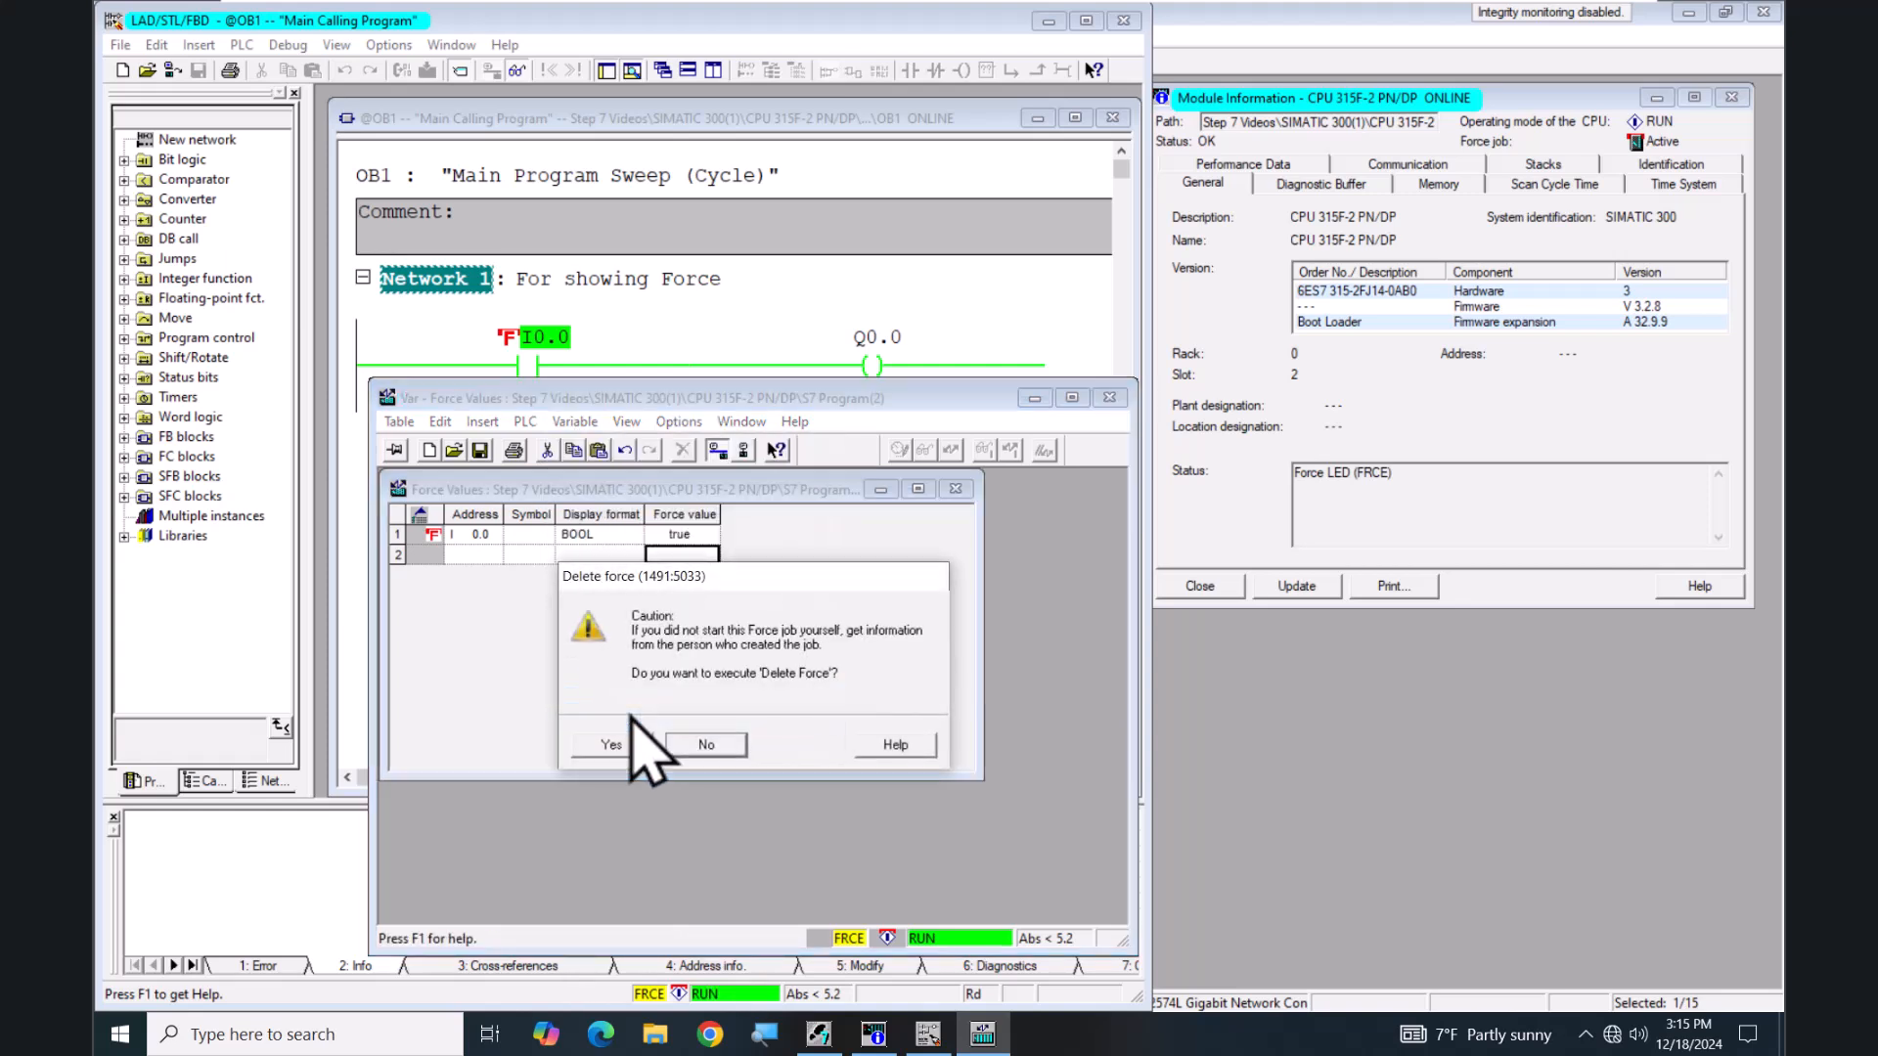
pyautogui.click(618, 749)
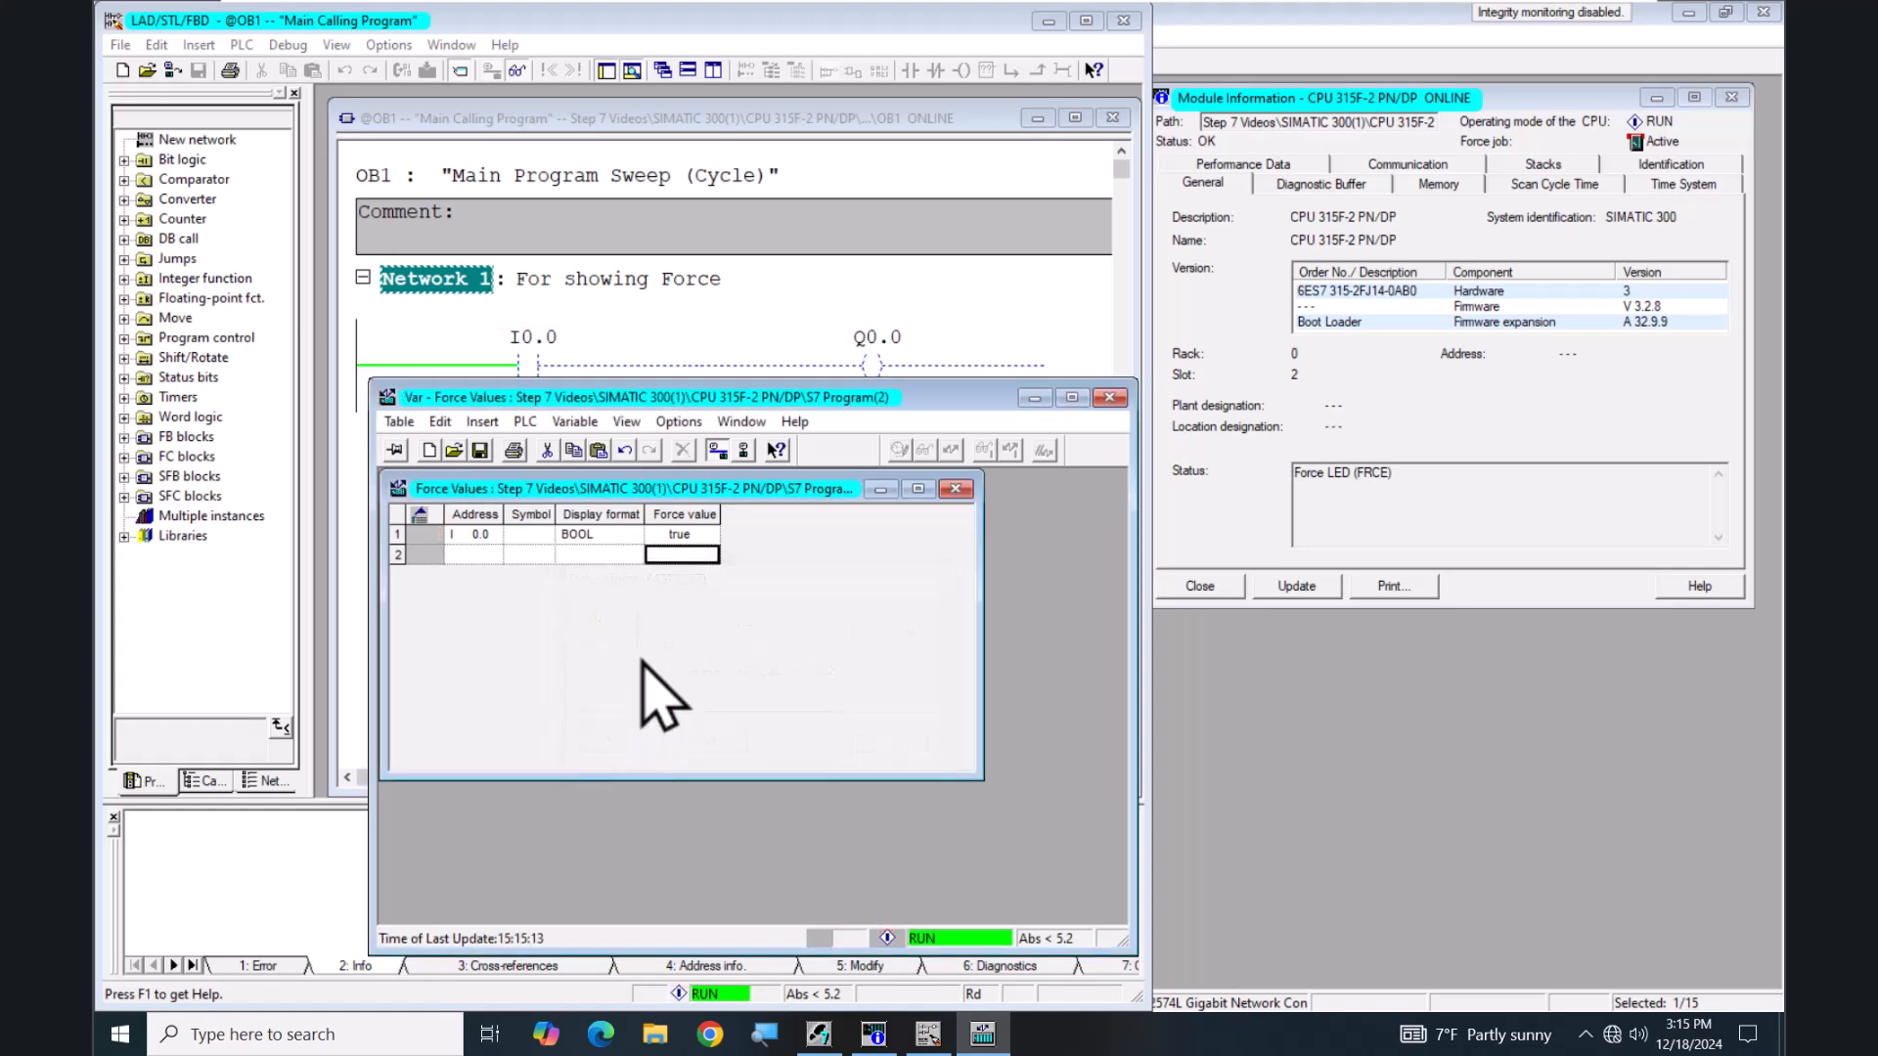